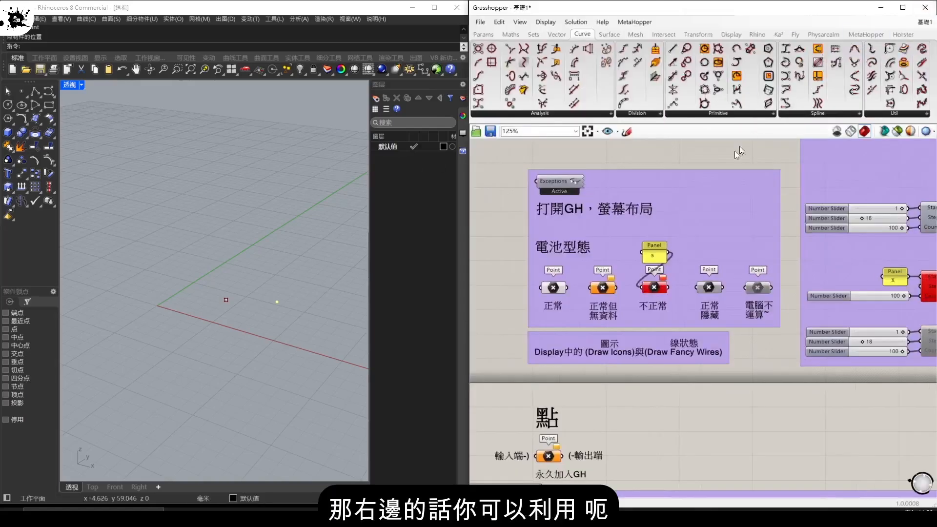
- Arrange the Rhino window side by side with the Grasshopper window
drag(338, 8, 0, 122)
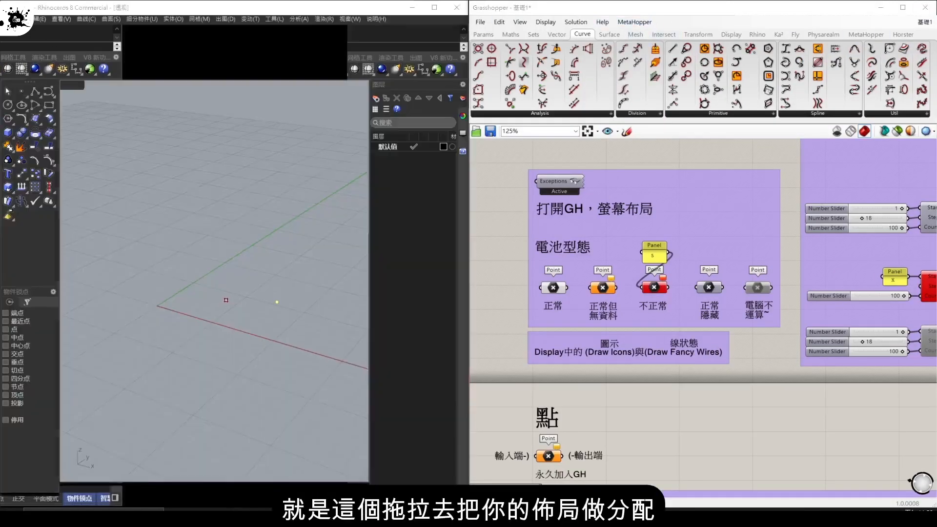
click(253, 225)
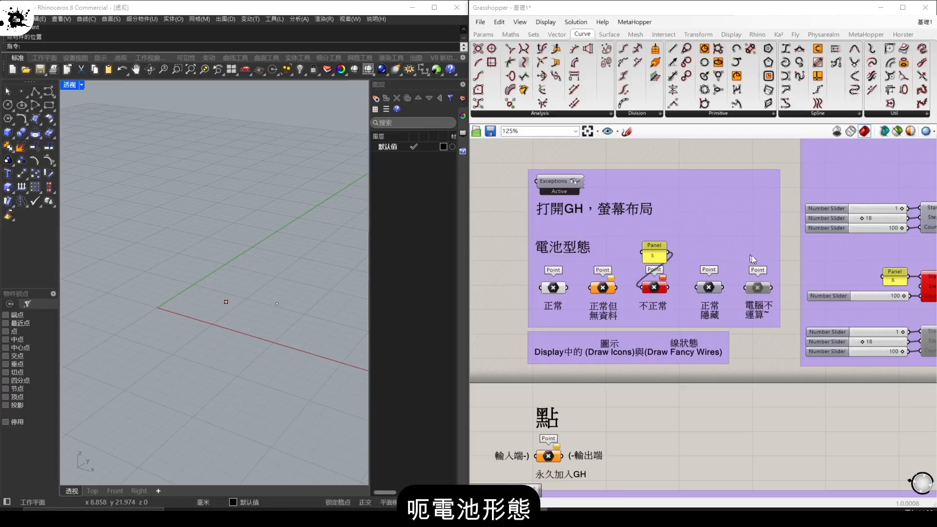
- Turn the preview of the Point component labelled 正常隱藏 on and back off
scroll(578, 301, up, 1)
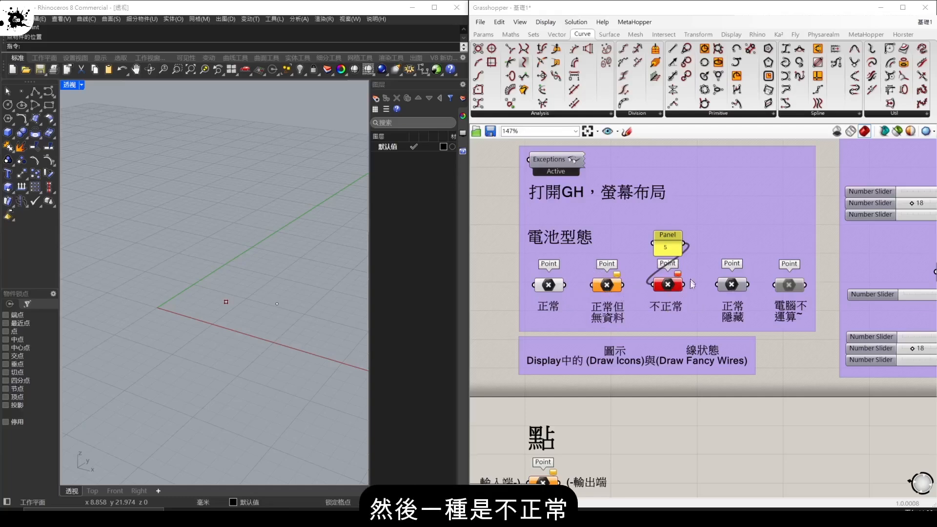
right_click(738, 287)
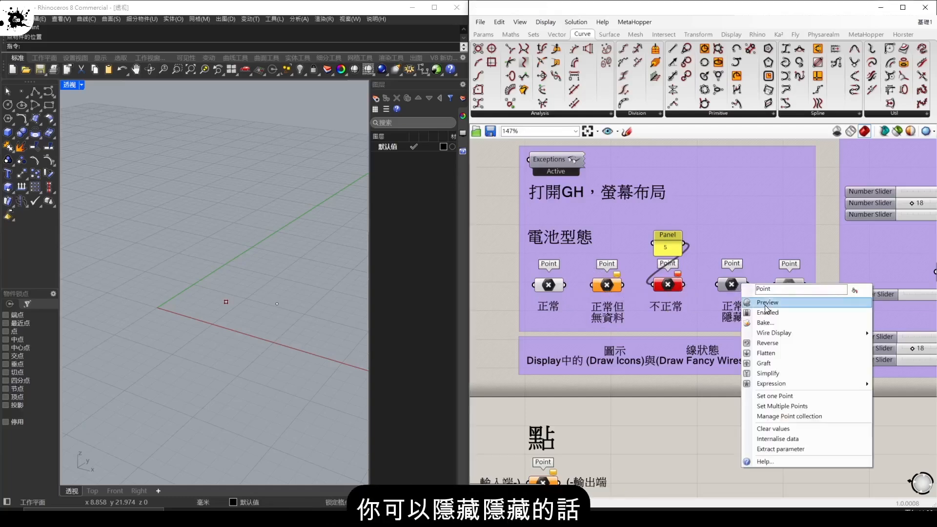
click(766, 305)
right_click(733, 286)
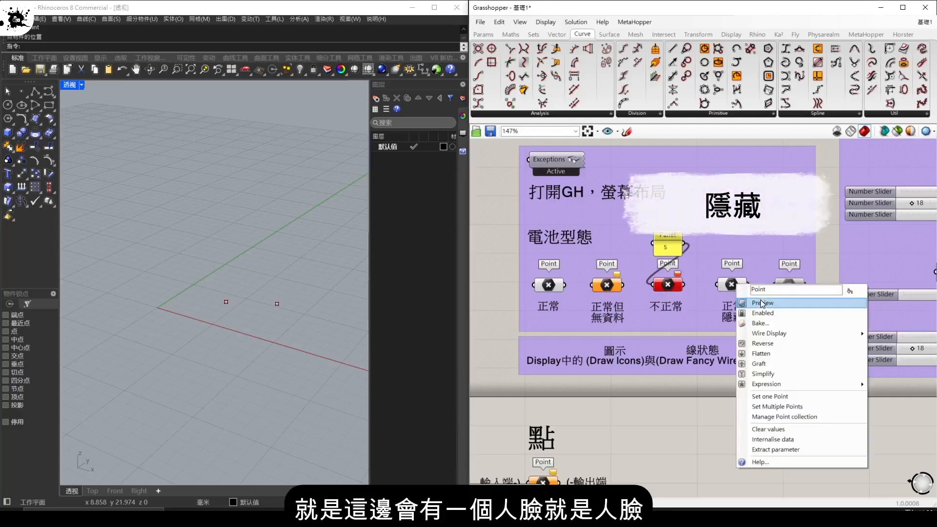
click(753, 303)
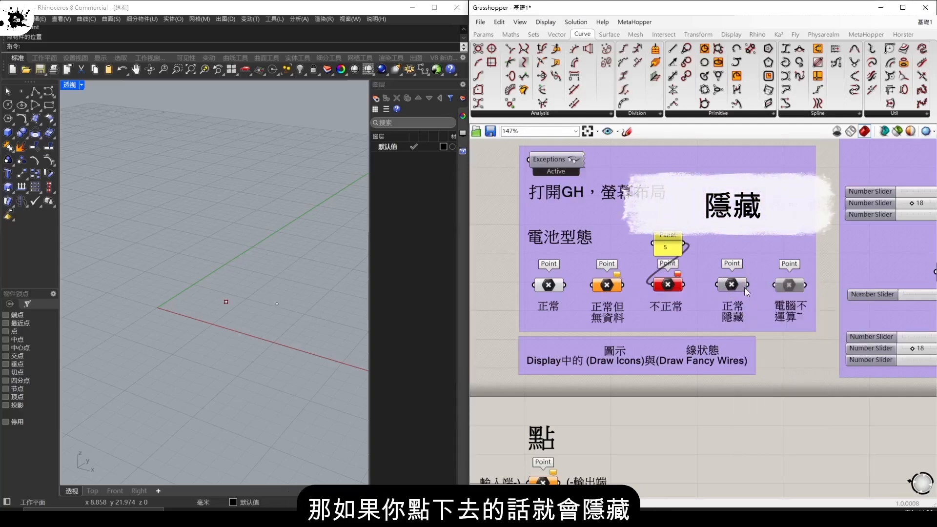
- Enable the Point component labelled 電腦不運算 and disable it again
right_click(795, 285)
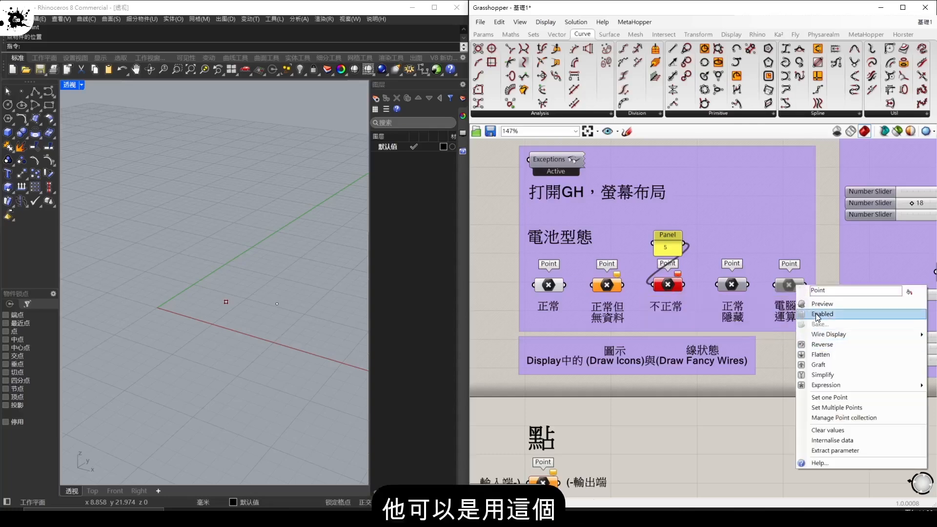
click(820, 316)
right_click(790, 288)
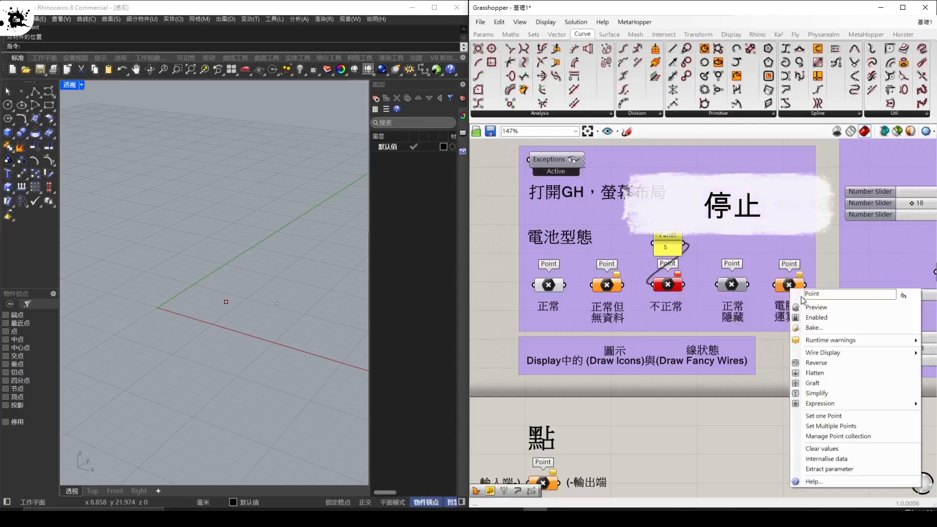
click(828, 318)
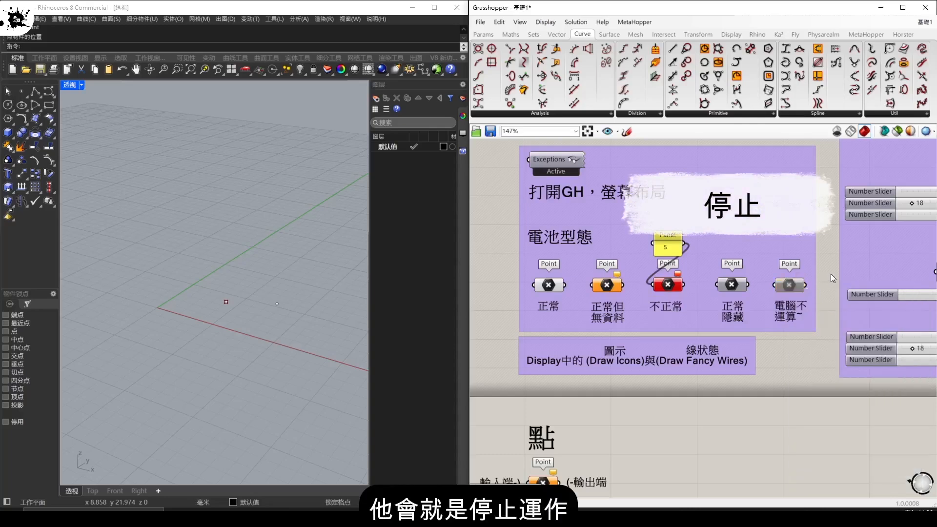
- Switch Draw Icons off so components show names, and switch it back on
right_drag(831, 273, 782, 295)
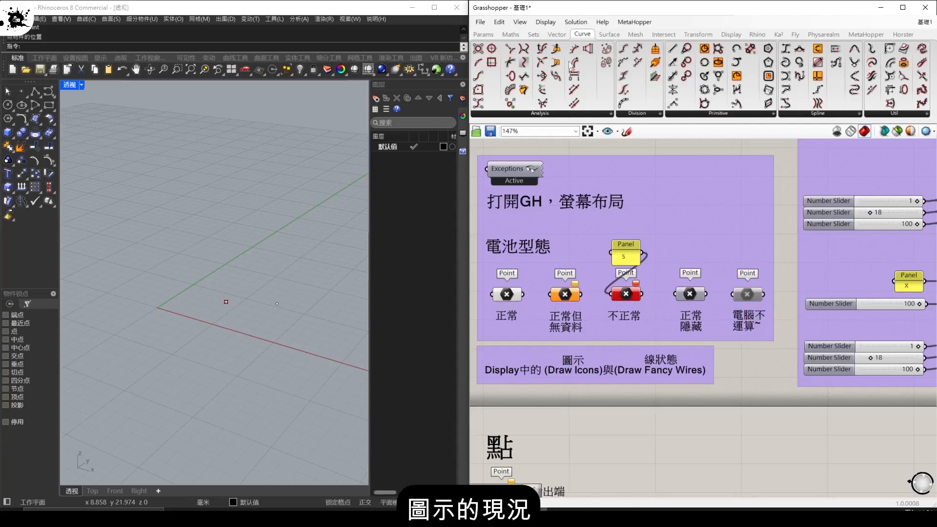
click(545, 22)
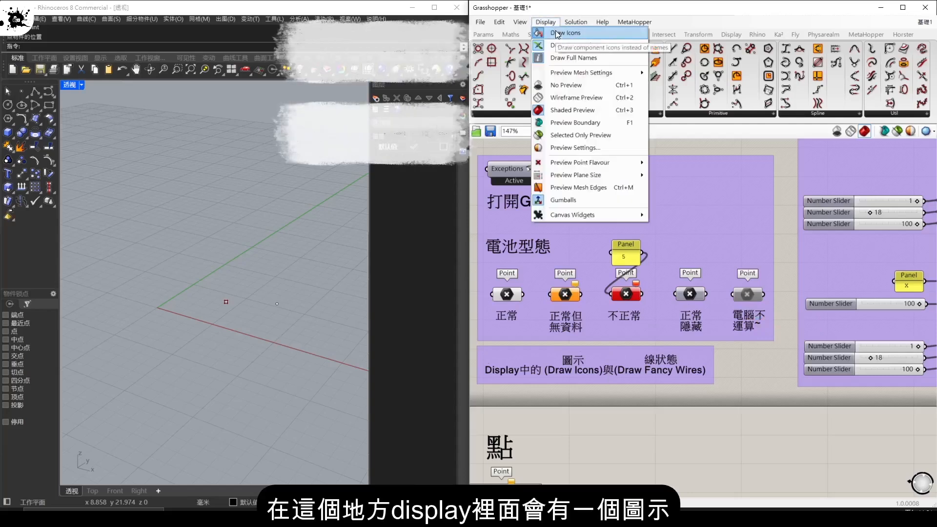
click(557, 33)
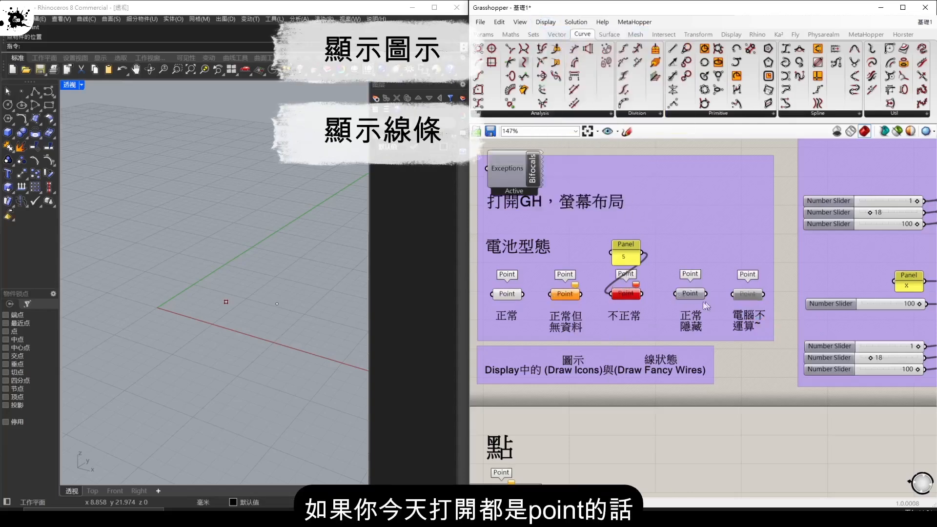
click(546, 22)
click(557, 33)
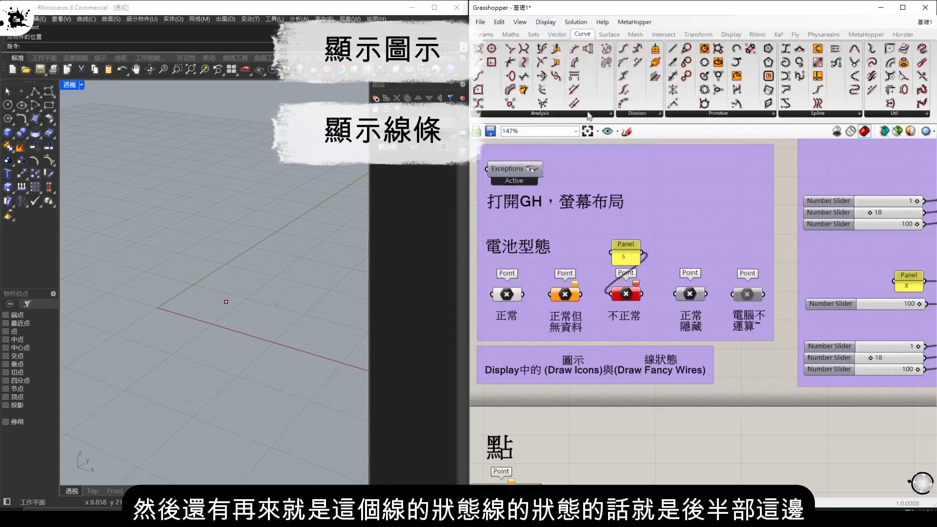
- Switch Draw Fancy Wires off and back on while viewing the wire-state examples
scroll(754, 356, down, 1)
right_drag(757, 352, 685, 353)
right_drag(754, 288, 703, 331)
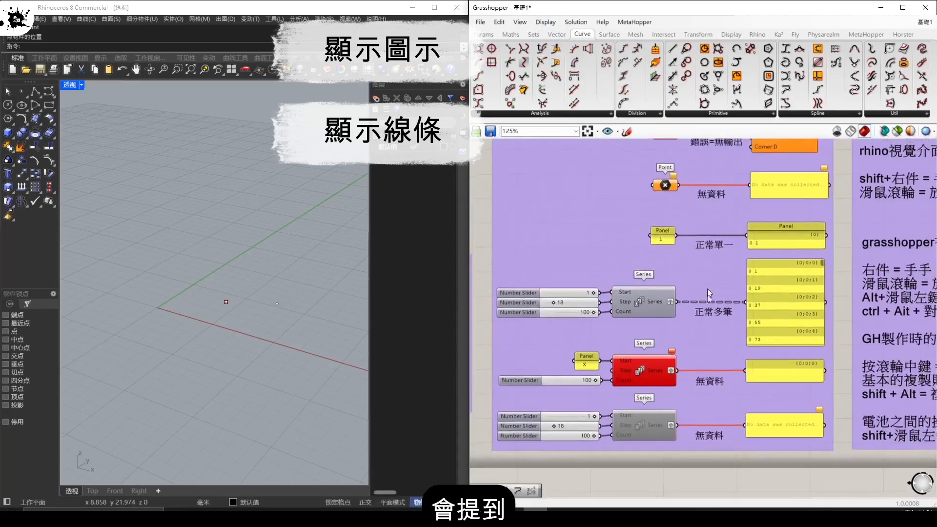
click(546, 22)
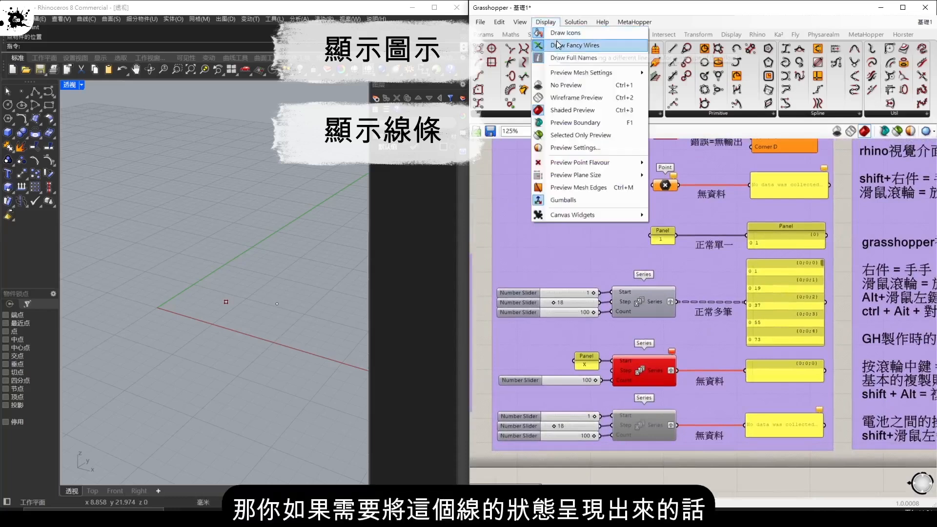
click(561, 47)
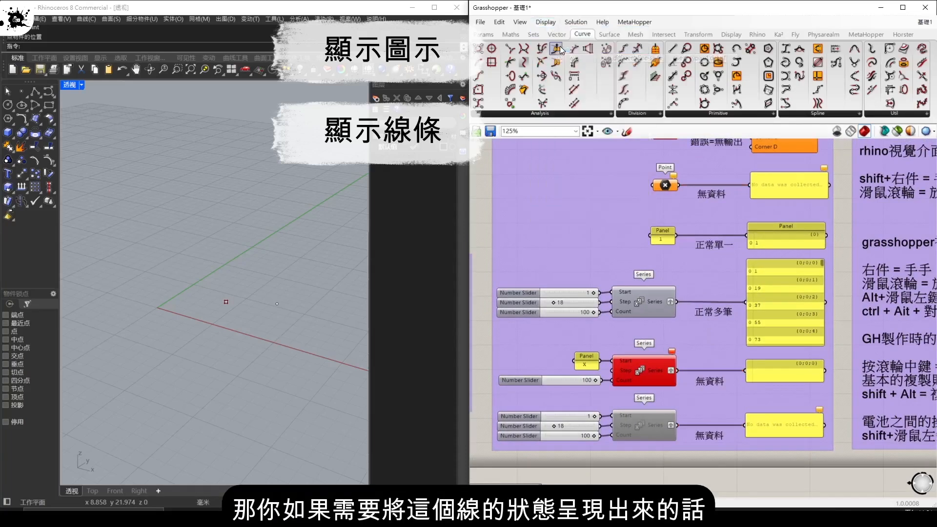
click(537, 22)
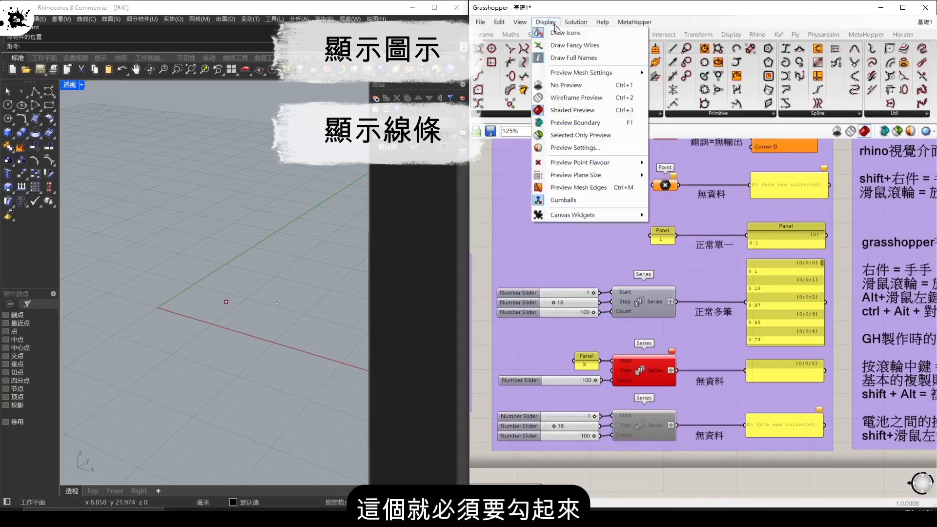
click(561, 45)
- Examine how wires are drawn for errors, missing data, single values and multiple values in the example group
right_drag(580, 269, 719, 251)
right_drag(642, 281, 543, 309)
scroll(586, 304, down, 1)
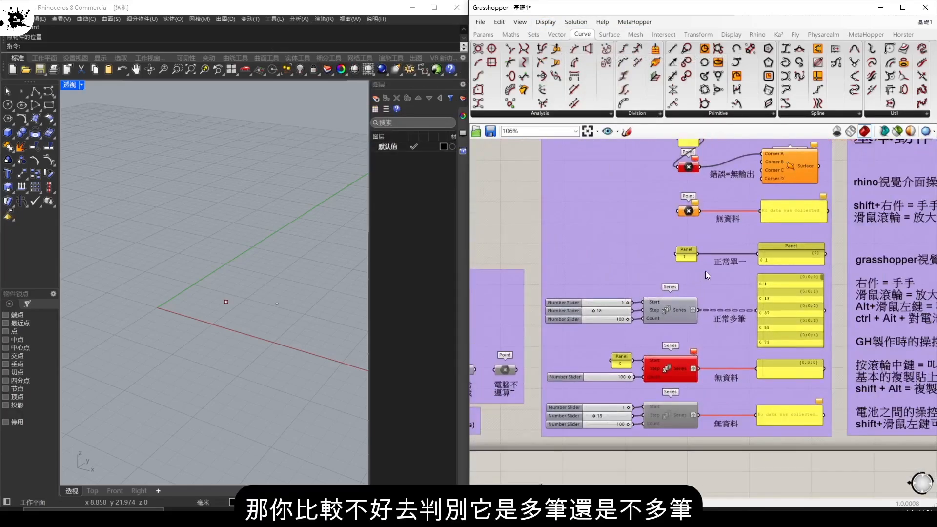
right_drag(706, 272, 689, 290)
scroll(690, 290, down, 1)
scroll(689, 290, up, 1)
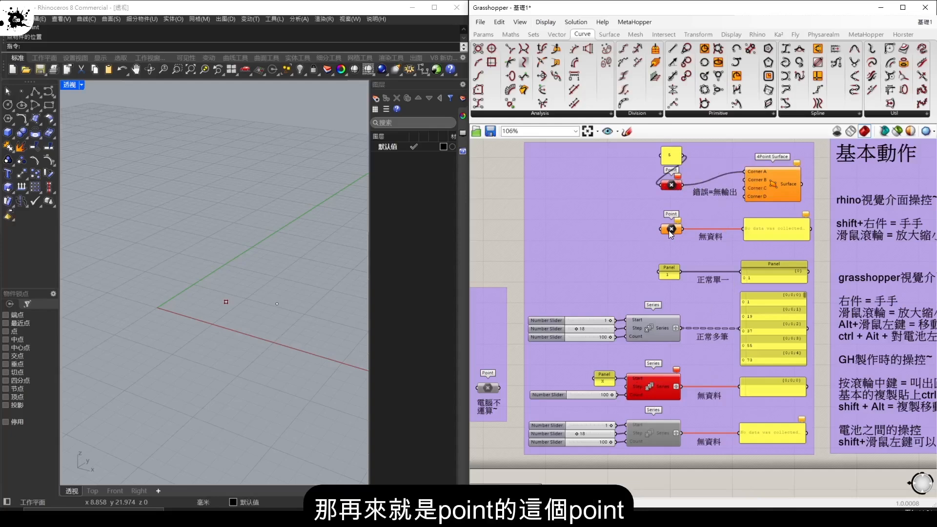
mouse_move(680, 235)
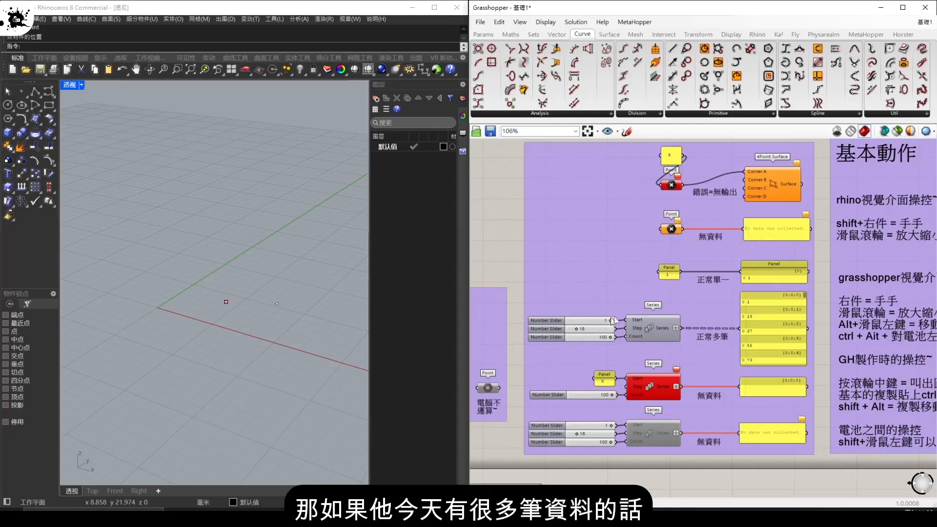
click(760, 327)
scroll(763, 338, up, 3)
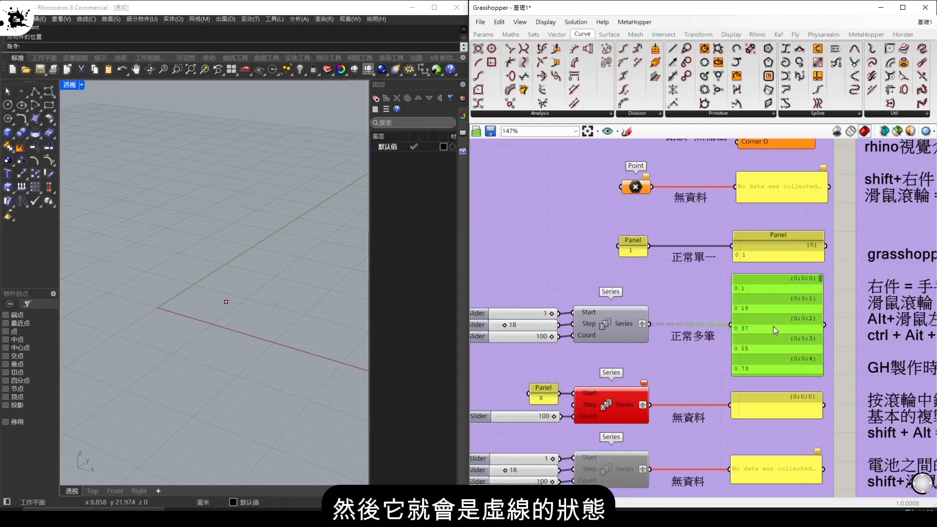
scroll(722, 320, down, 3)
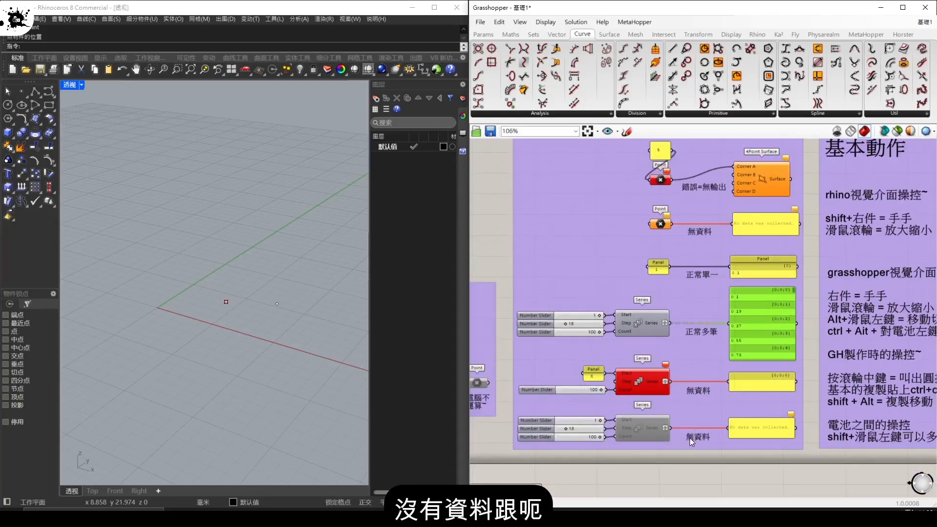
- Practise panning and zooming the Rhino perspective viewport, following the 基本動作 notes
right_drag(583, 398, 780, 340)
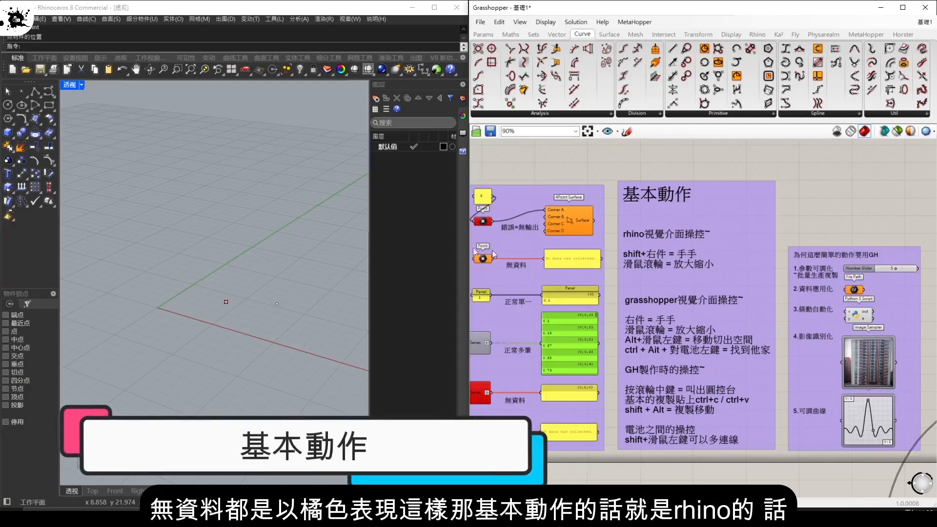
shift+right_drag(327, 249, 268, 283)
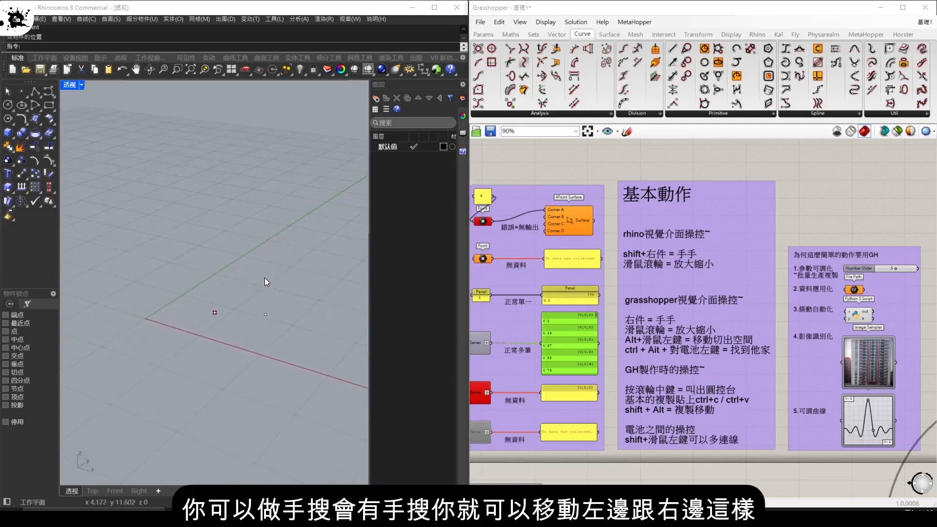
scroll(220, 317, up, 3)
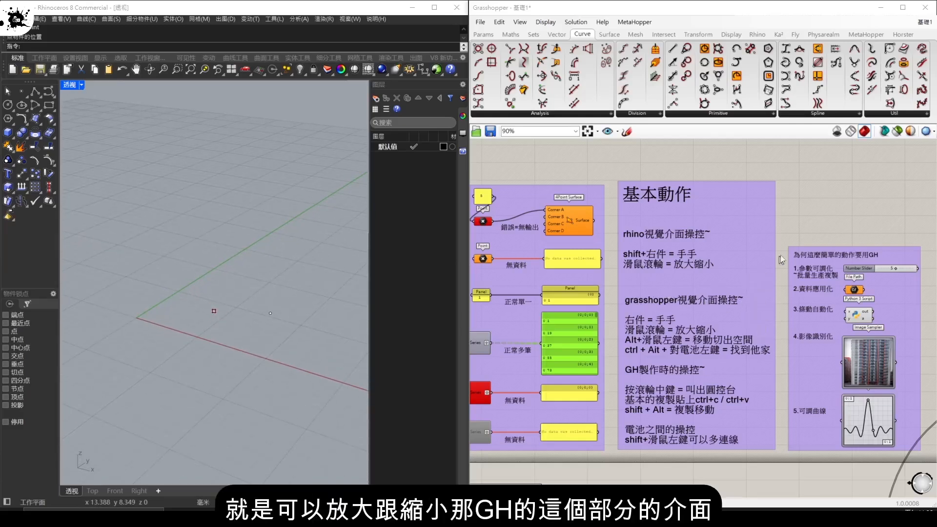
- Insert a little extra canvas space between the 基本動作 notes and the 為何這麼簡單的動作要用GH group
mouse_move(857, 205)
right_down()
mouse_move(795, 226)
mouse_move(850, 216)
right_up()
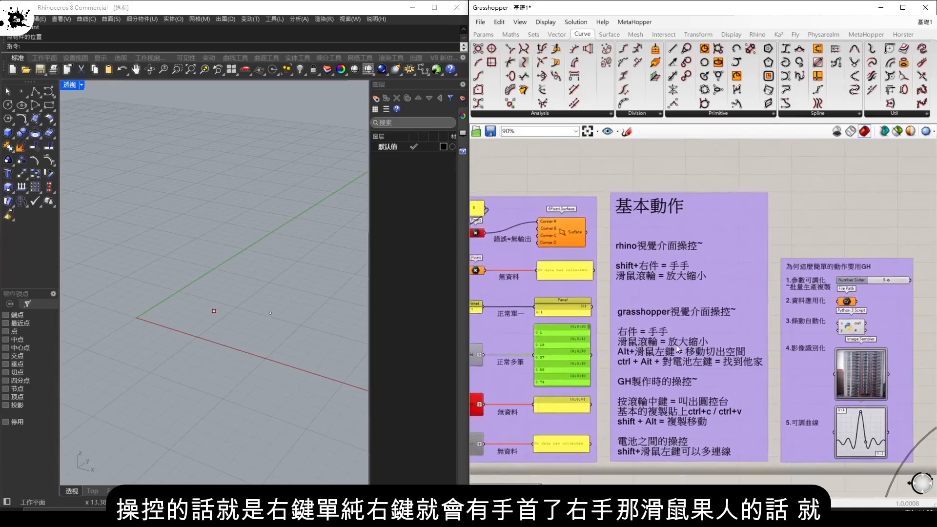
scroll(676, 345, up, 3)
scroll(676, 344, down, 3)
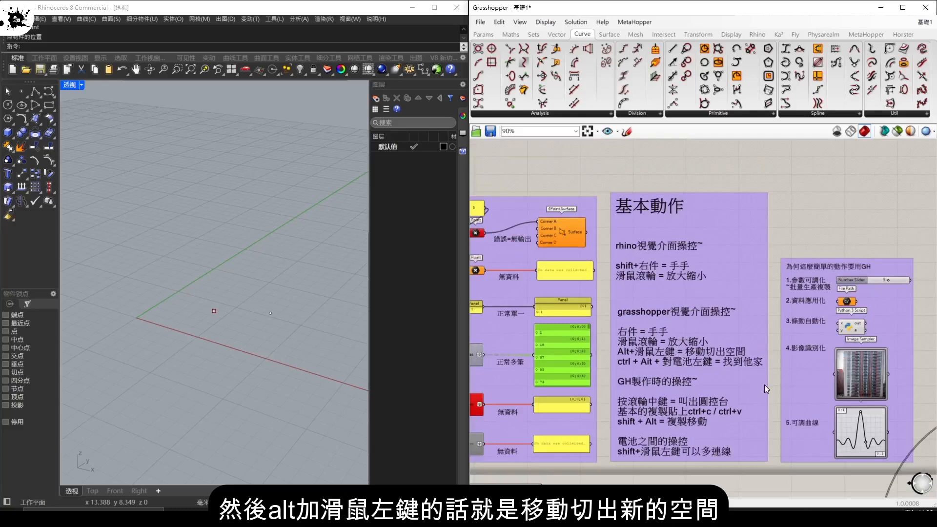
alt+drag(775, 376, 784, 371)
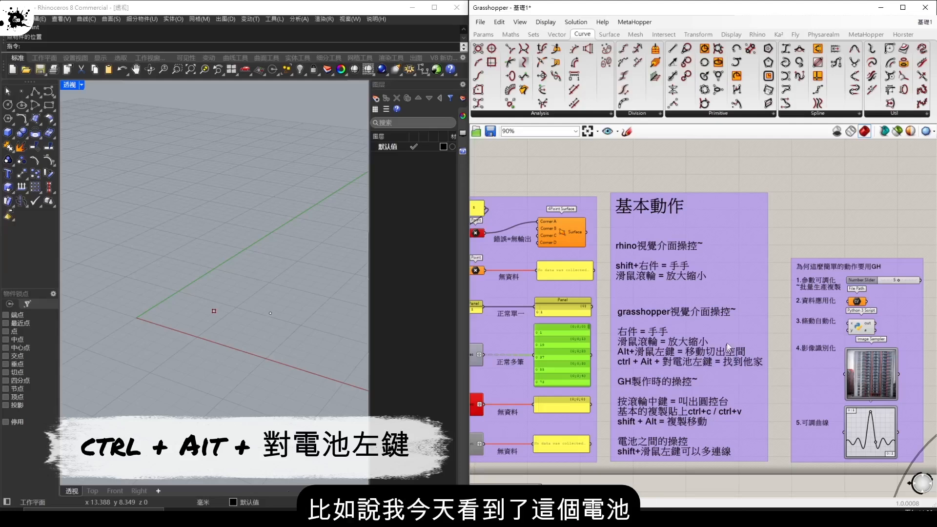
- Locate where the File Path component sits in the component palette
scroll(880, 308, up, 2)
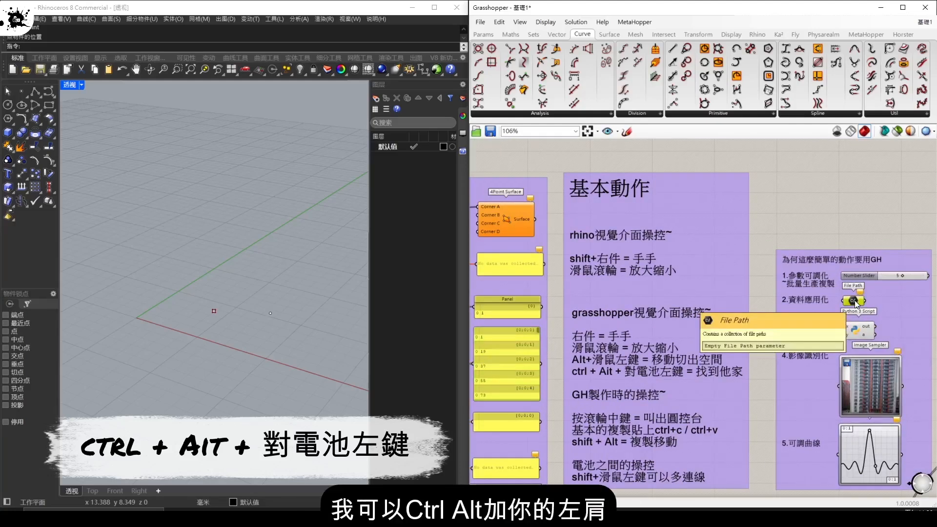
ctrl+alt+click(854, 300)
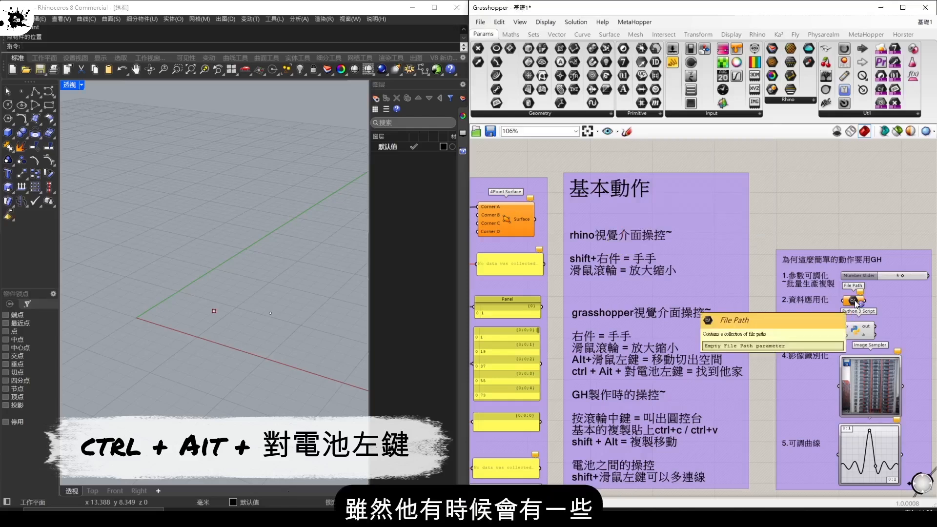
ctrl+alt+click(854, 300)
right_drag(854, 300, 750, 349)
ctrl+alt+click(750, 349)
- Locate where the Python 3 Script component sits in the component palette
right_drag(754, 254, 744, 317)
ctrl+alt+click(668, 445)
scroll(660, 287, down, 5)
scroll(750, 309, up, 7)
ctrl+alt+click(751, 306)
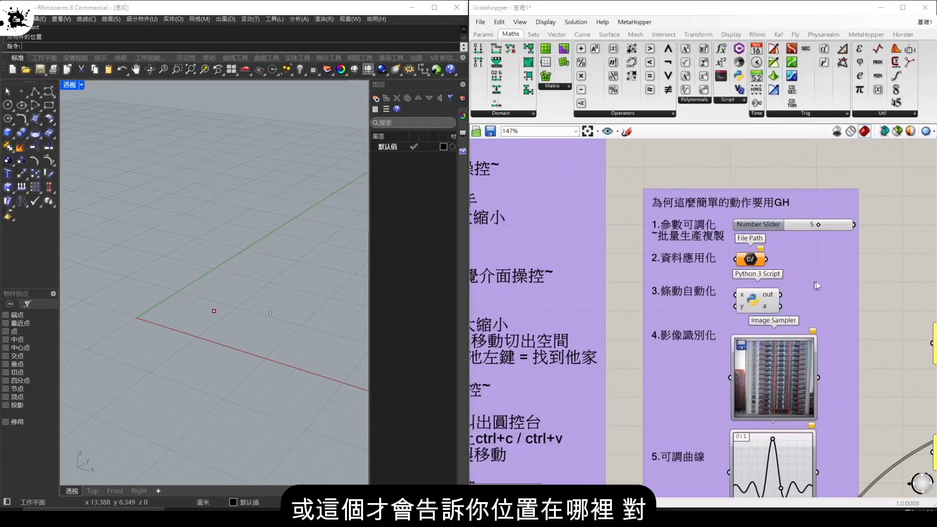
- Select all components in the component-state group and examine the canvas commands offered for the selection, such as preview and enable
scroll(816, 280, down, 5)
scroll(656, 280, up, 3)
scroll(839, 299, up, 1)
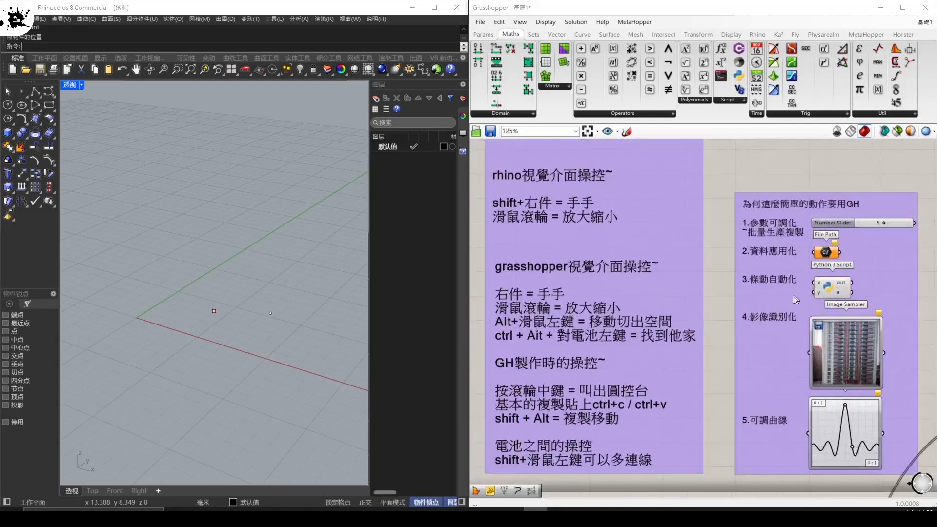
right_drag(658, 365, 700, 353)
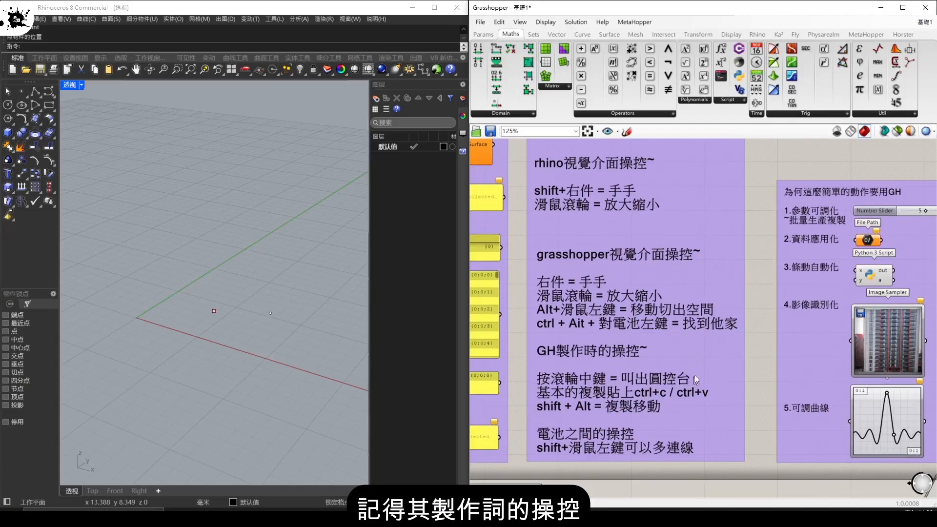
scroll(721, 347, down, 3)
right_drag(549, 395, 684, 388)
drag(717, 412, 503, 168)
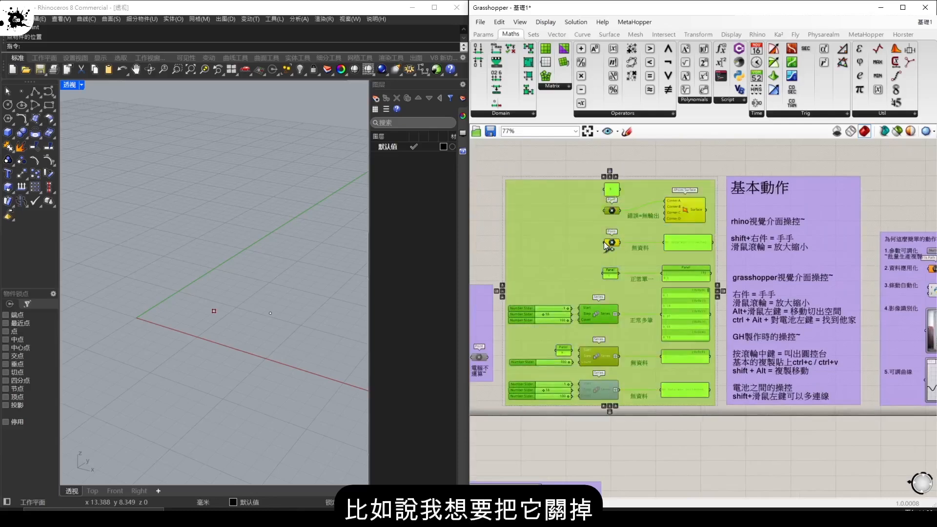
right_click(661, 184)
right_click(654, 167)
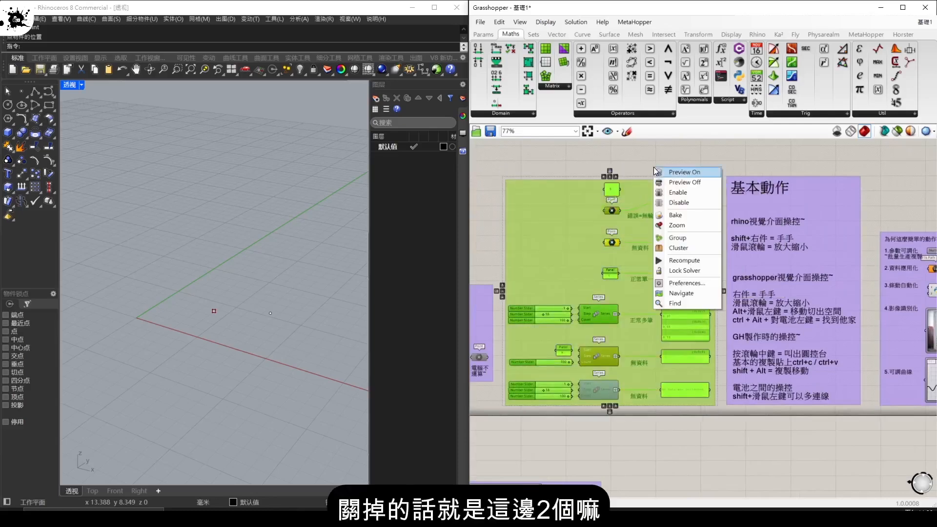
click(676, 160)
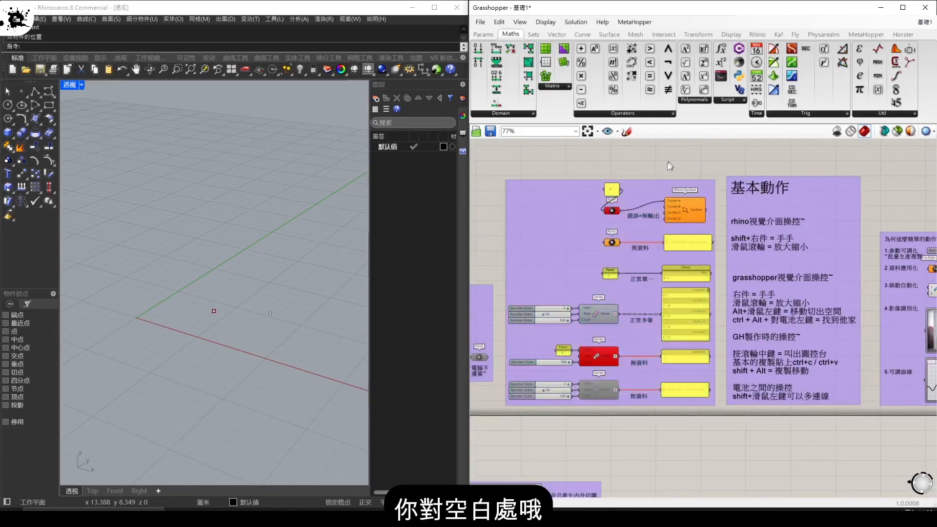
drag(745, 425, 553, 167)
right_click(594, 161)
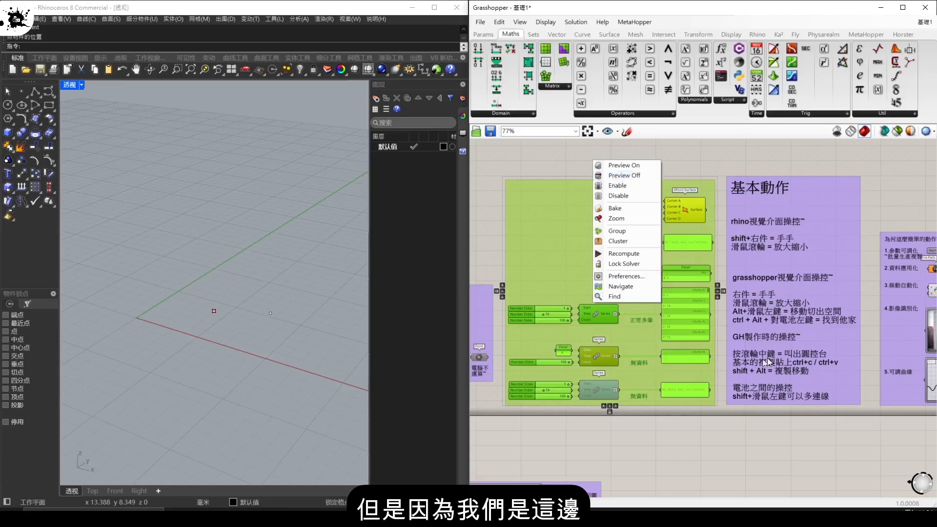
click(699, 172)
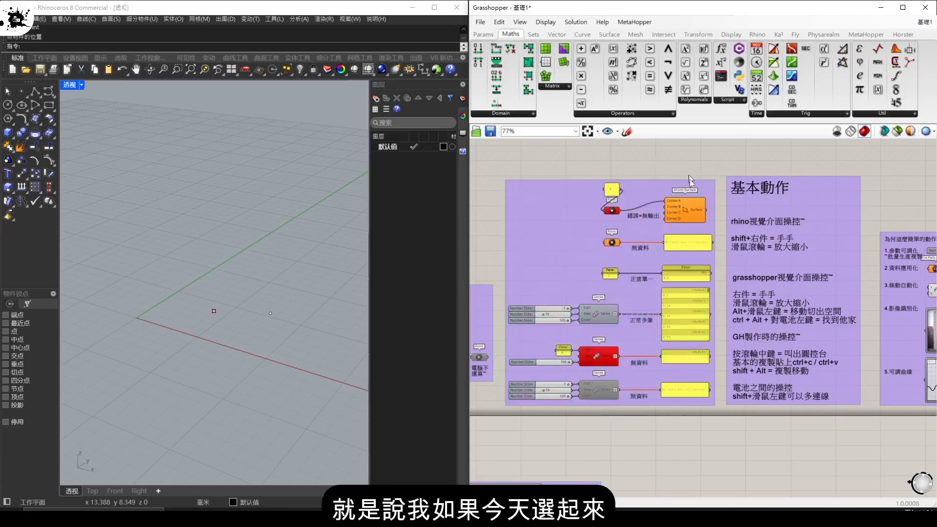
- Reselect the component-state group, bring up the radial command wheel over it, and dismiss the wheel
drag(719, 421, 501, 187)
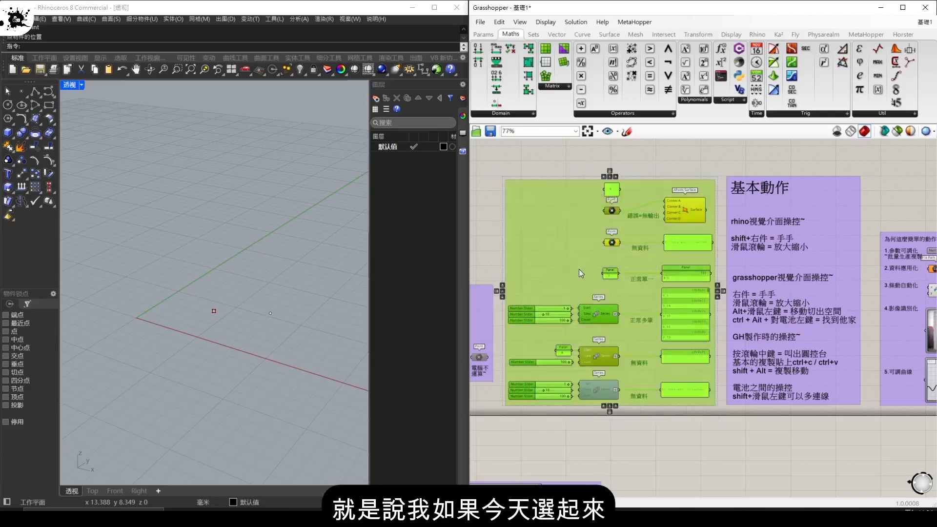
middle_click(601, 286)
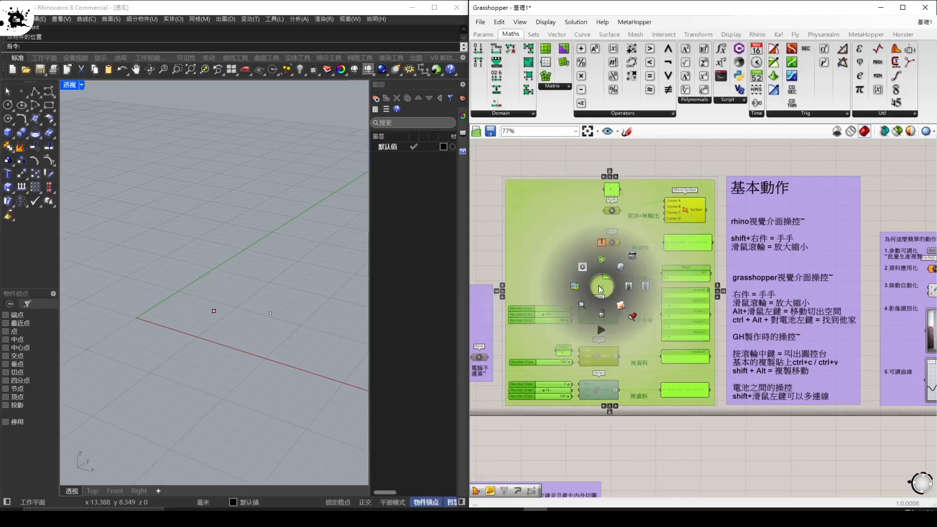
click(679, 166)
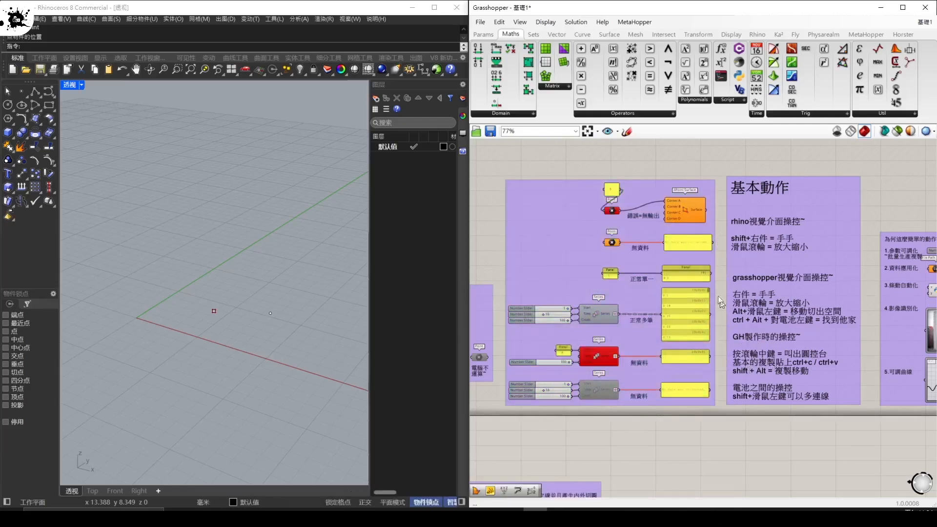
- Turn Preview Off for all components in the component-state group
drag(716, 425, 498, 172)
right_click(648, 169)
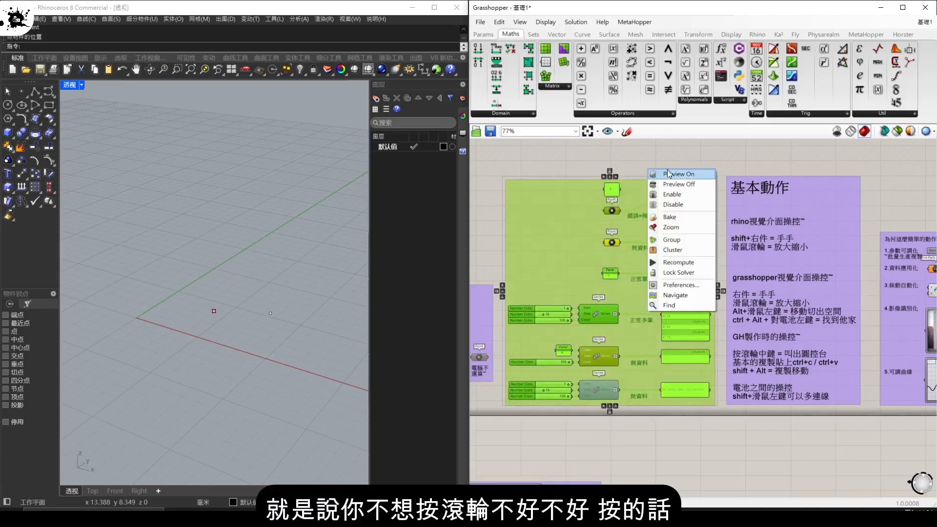
click(671, 184)
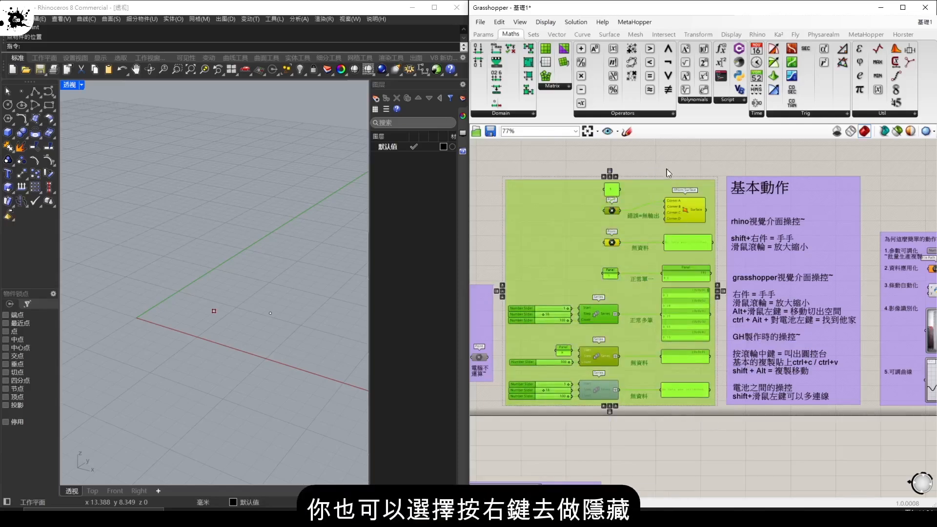
click(684, 164)
drag(708, 417, 511, 158)
right_click(686, 172)
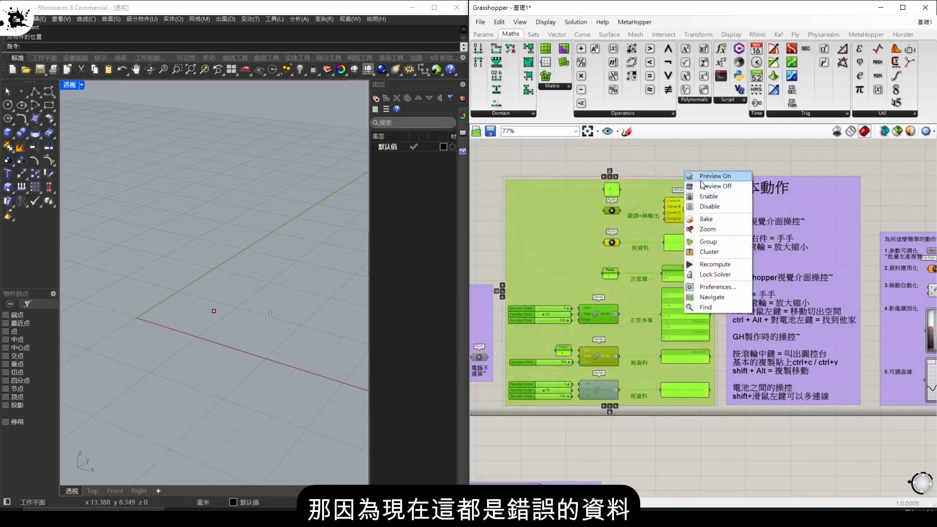
click(715, 186)
- Place a Point parameter on the empty canvas below the 基本動作 notes
scroll(802, 375, up, 3)
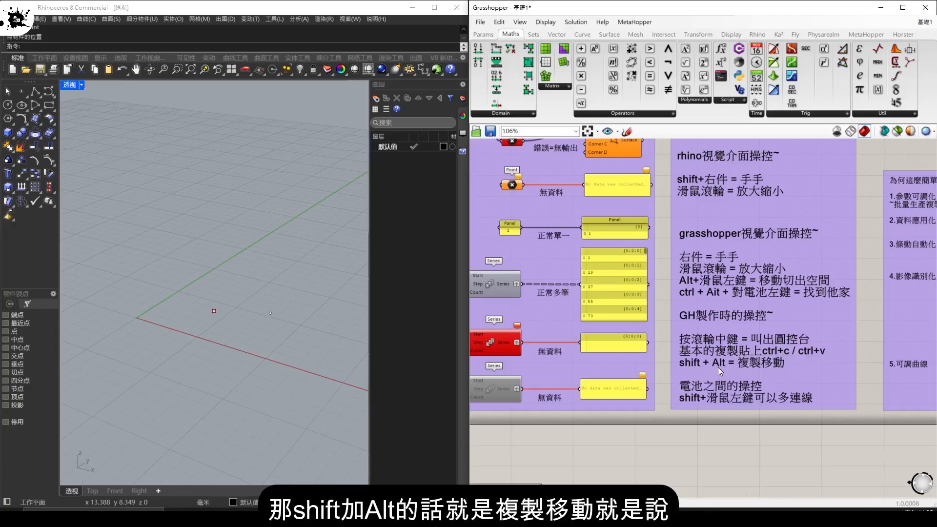
scroll(746, 372, down, 1)
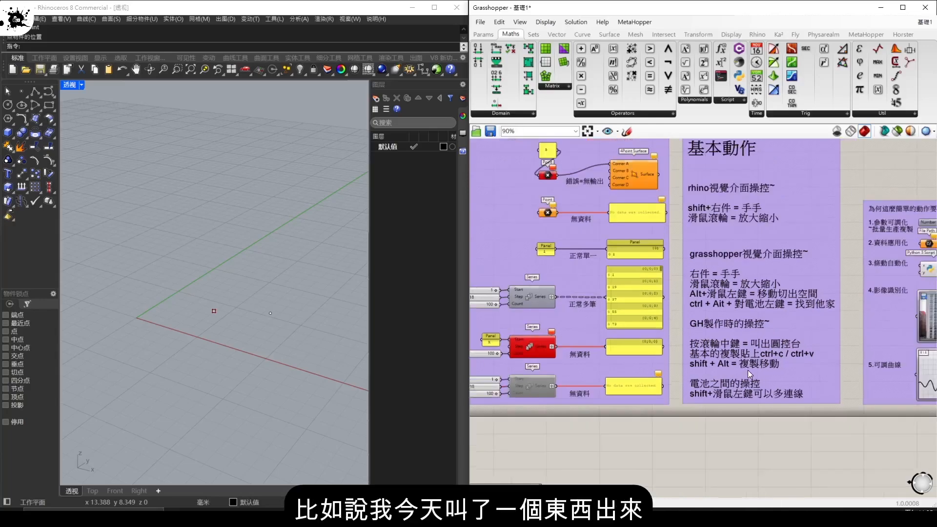
click(488, 35)
drag(497, 76, 663, 455)
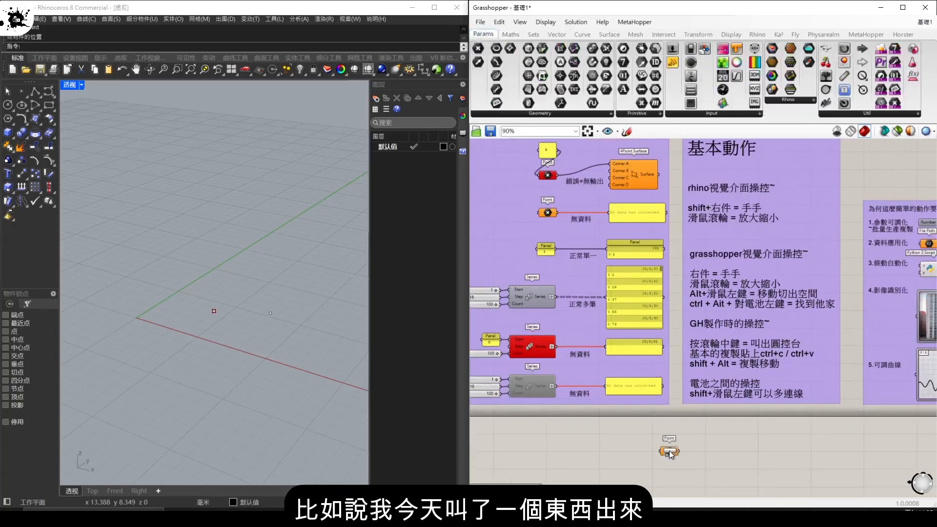
scroll(659, 455, up, 2)
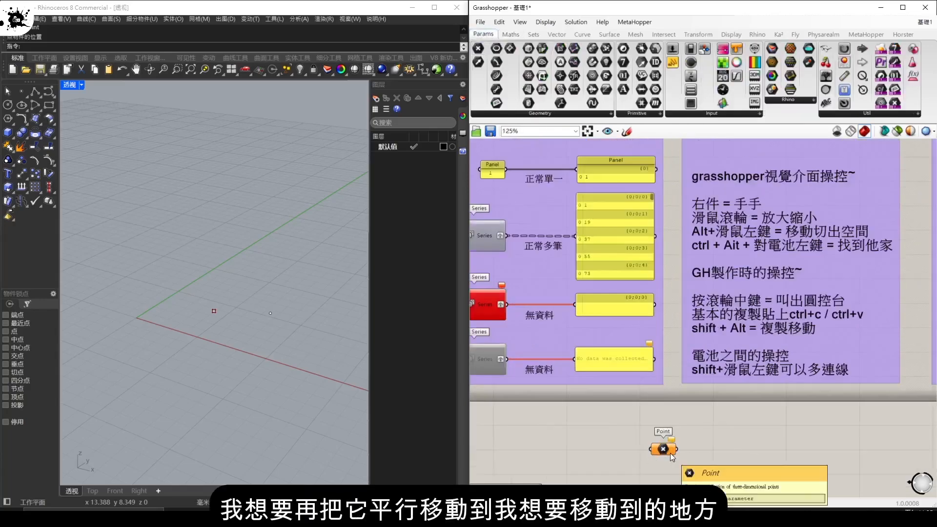
- Copy and paste the Point parameter, and move the pasted copy up and to the right of the original
click(670, 453)
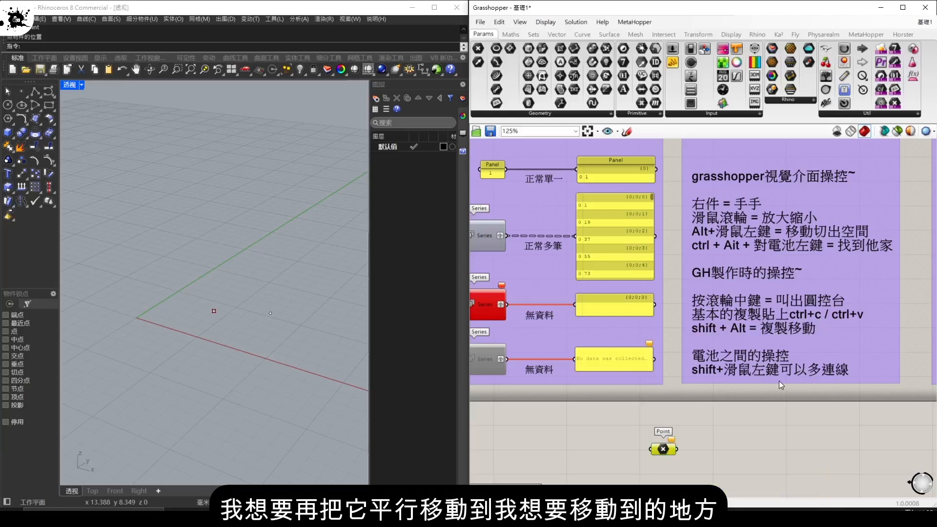
key(ctrl+c)
key(ctrl+v)
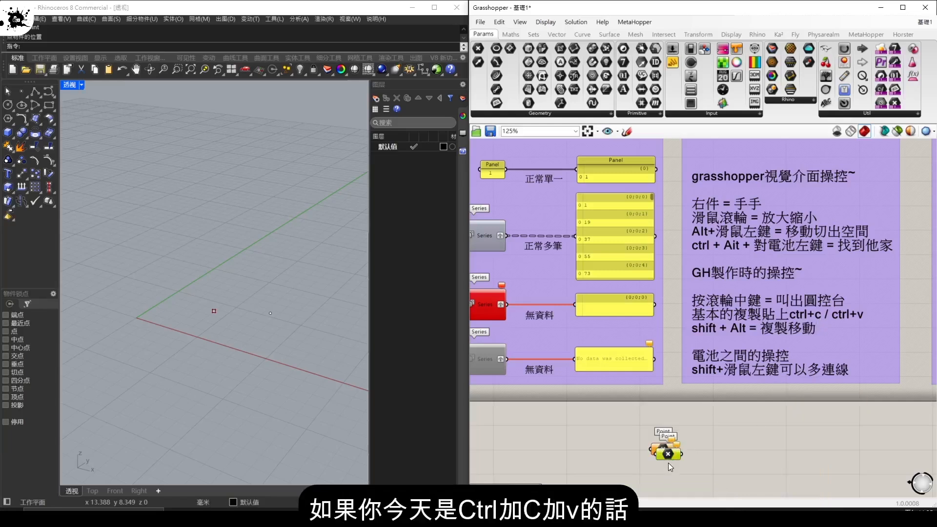
drag(670, 455, 700, 431)
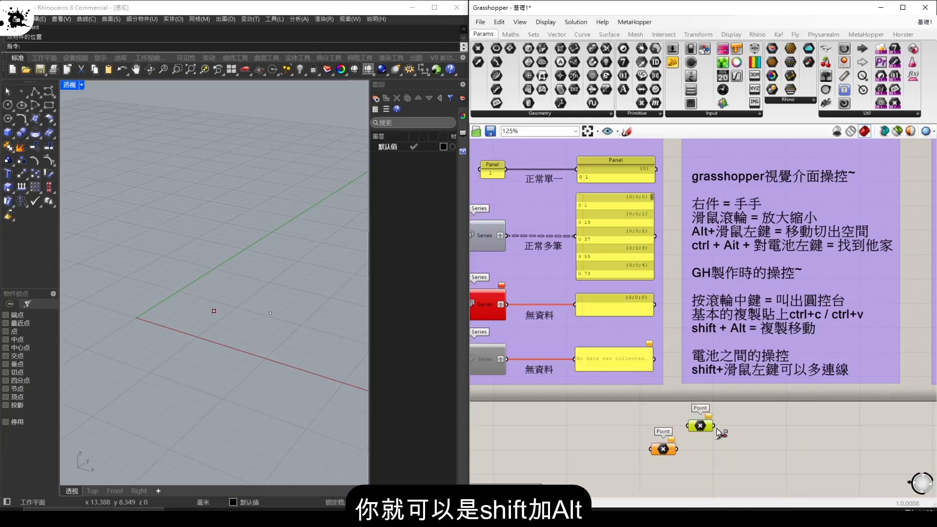
- Copy-move Point parameters until there are four, and select them all together
alt+shift+drag(742, 426, 714, 464)
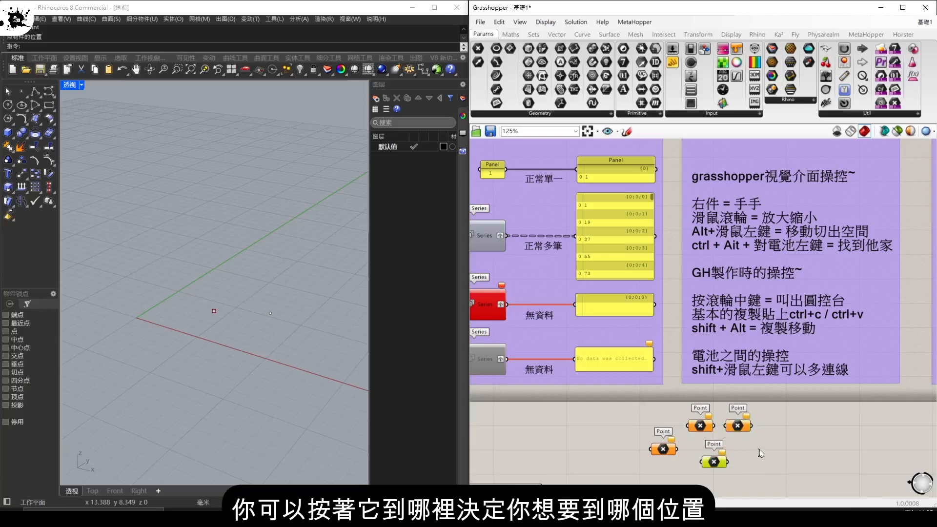
drag(781, 482, 628, 410)
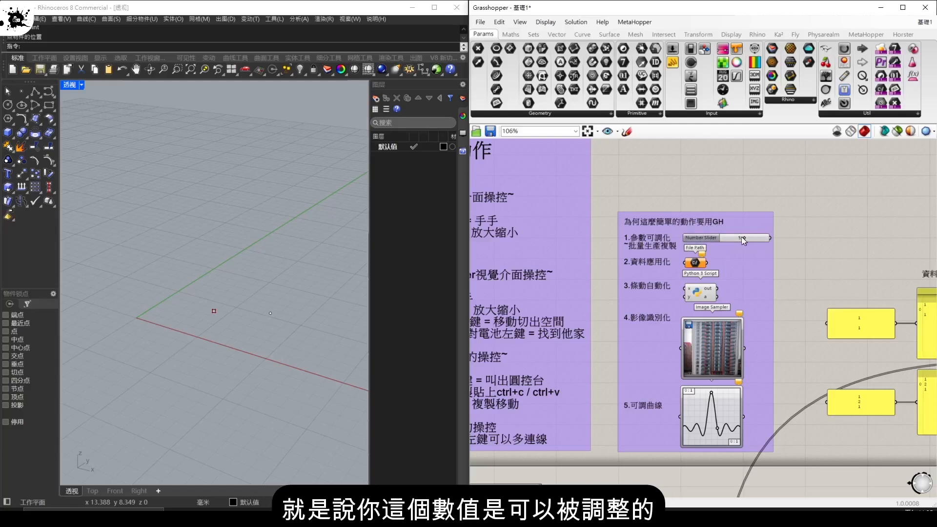
- Set the Number Slider beside 參數可調化 to 7
scroll(704, 253, up, 3)
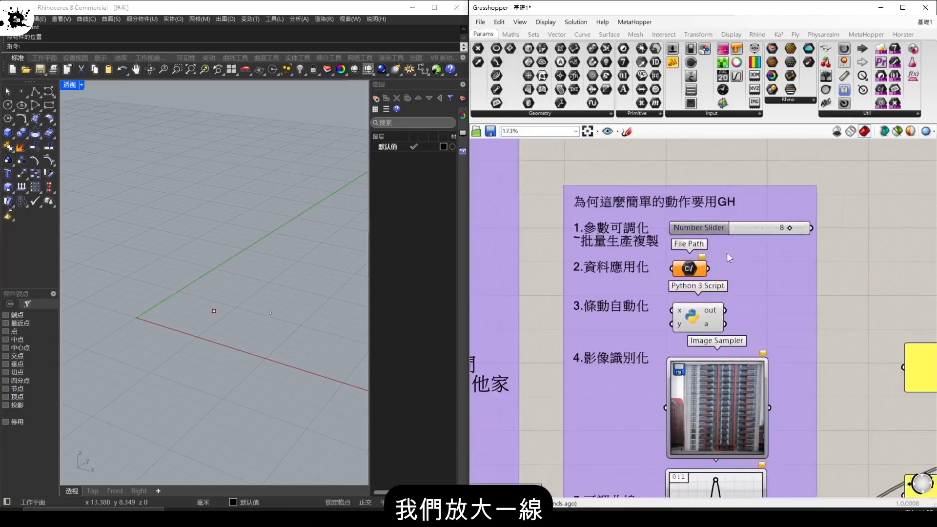
mouse_move(792, 228)
mouse_down()
mouse_move(764, 234)
mouse_move(781, 233)
mouse_up()
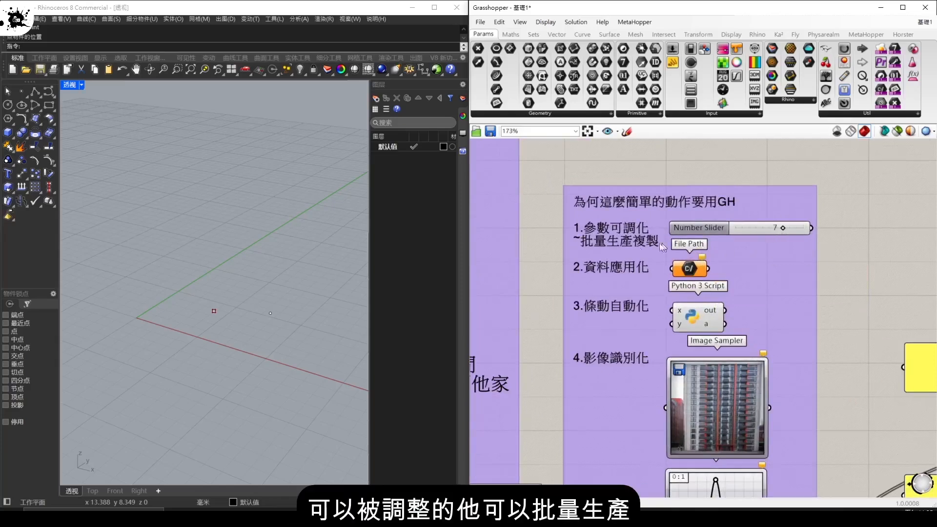
click(776, 227)
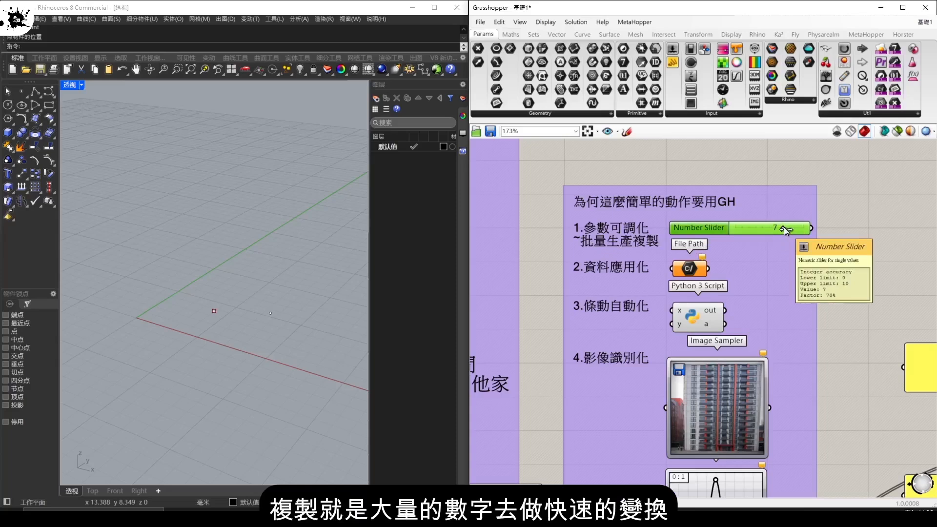
- Point out the File Path component, view the Python 3 Script component's code in the Script Editor, and close the editor
click(700, 270)
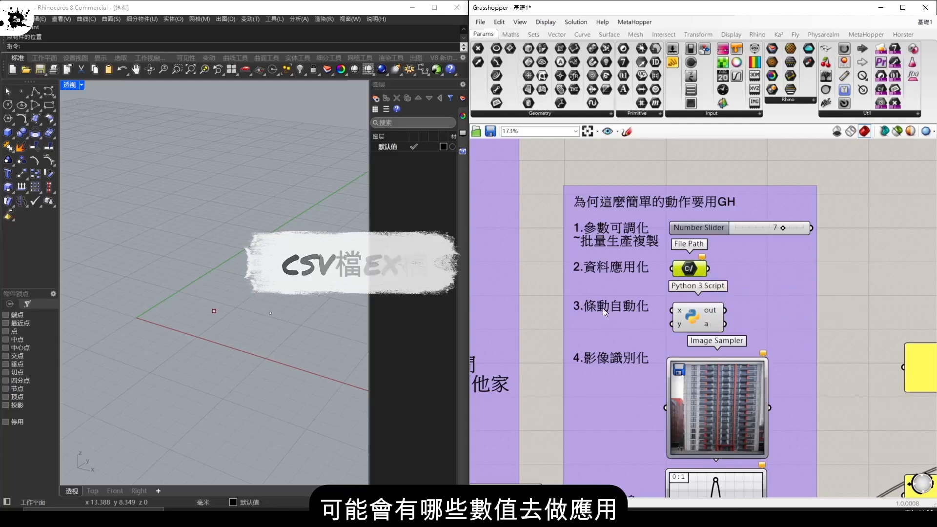
click(699, 317)
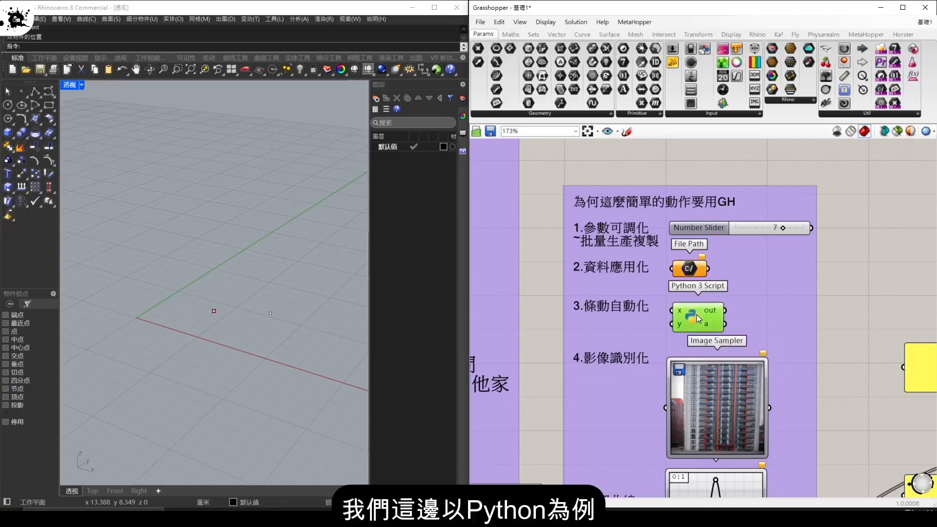
double_click(693, 317)
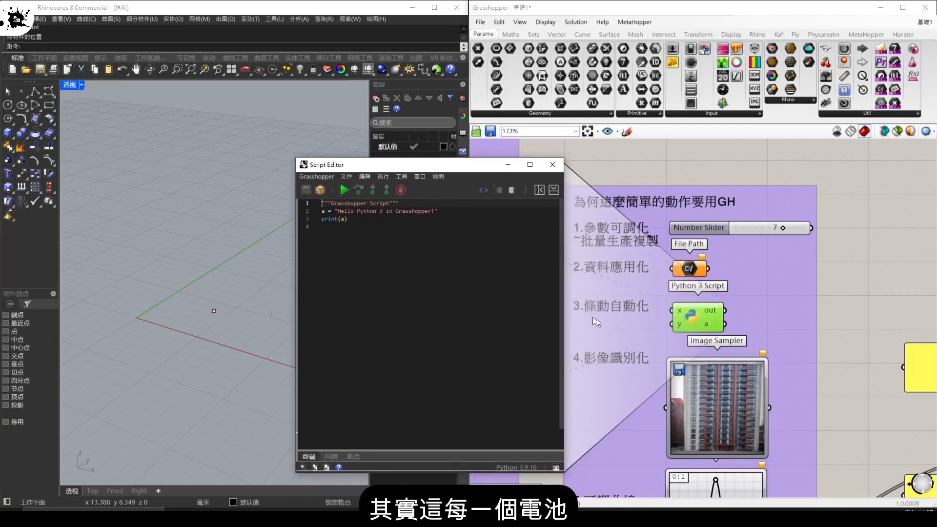
click(553, 165)
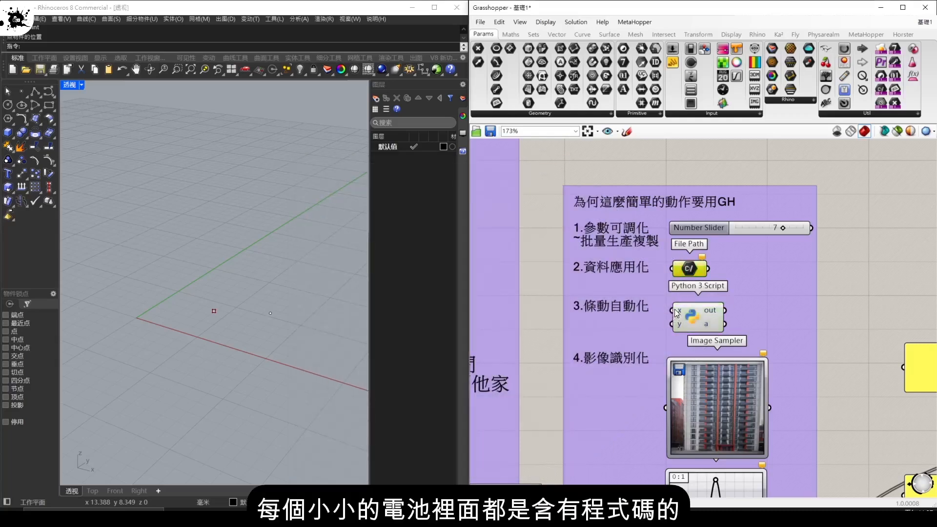
- Compare the Number Slider with the Python 3 Script component by briefly reopening the latter's script window
right_drag(672, 311, 703, 310)
click(736, 227)
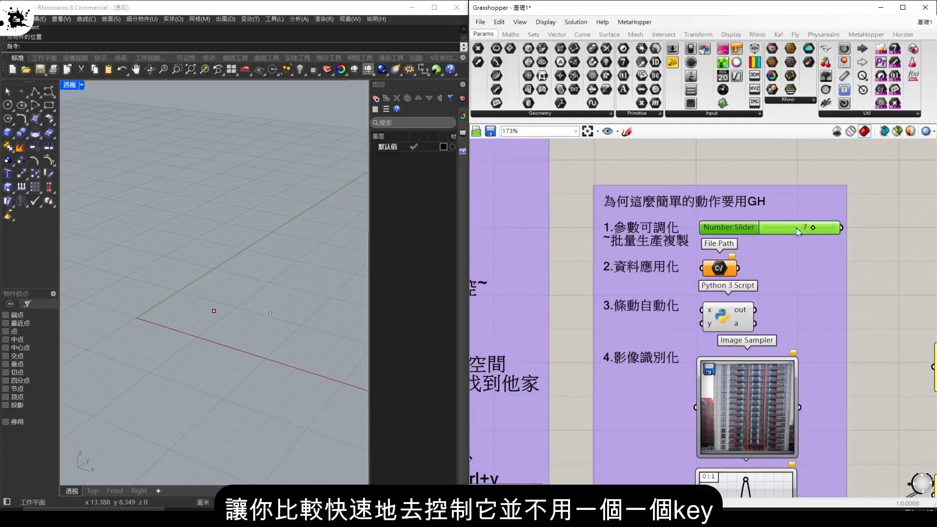
double_click(727, 318)
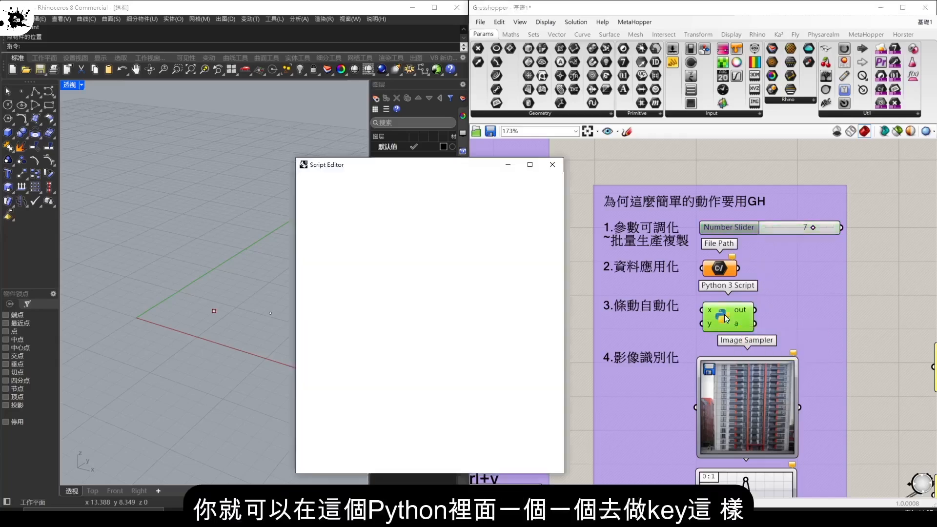
click(552, 169)
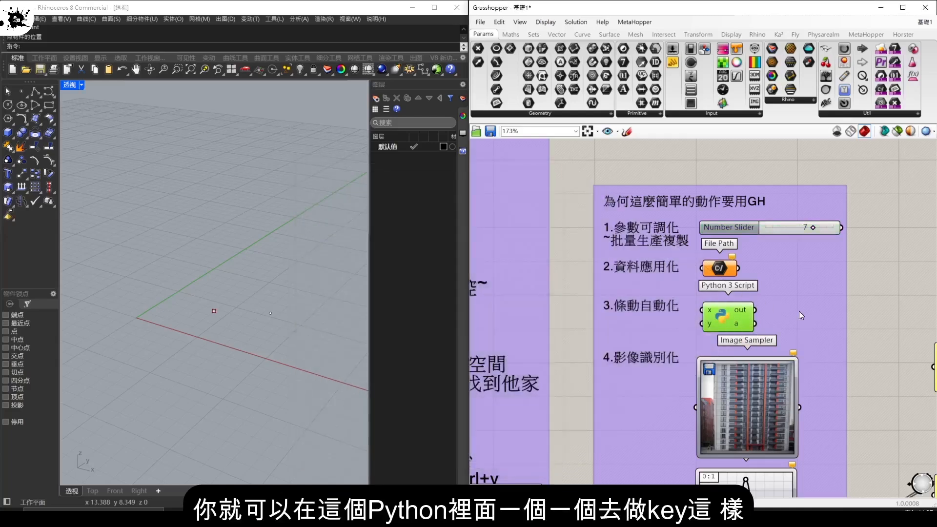
- Lower the peak of the Graph Mapper curve beside 5.可調曲線 and shift it slightly left
right_drag(796, 313, 763, 258)
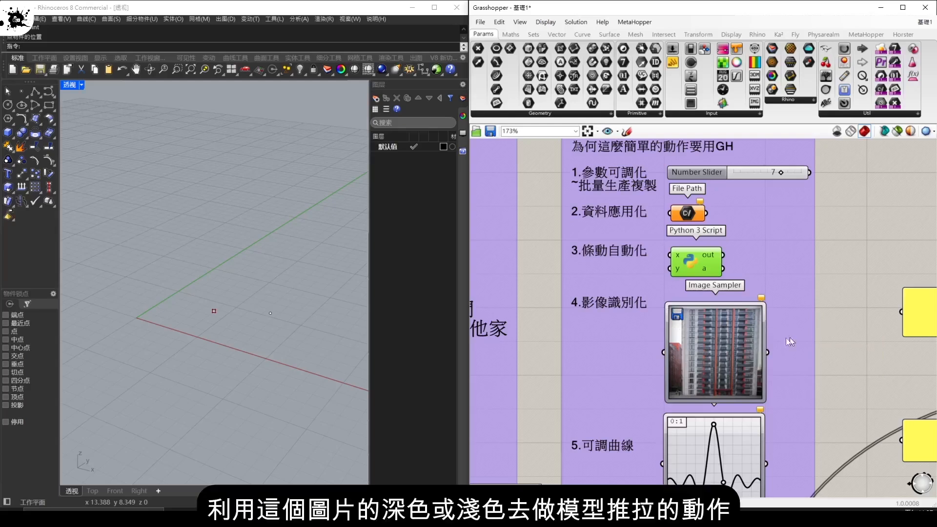
right_drag(827, 364, 805, 300)
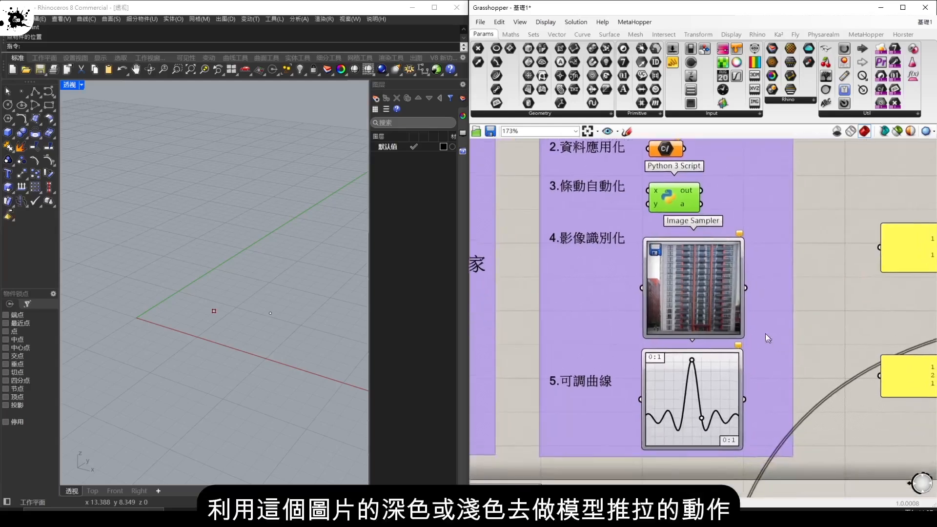
drag(692, 360, 683, 382)
- Change the Graph Mapper's graph type to Bezier and reshape its curve by moving both control handles
right_click(691, 375)
mouse_move(781, 488)
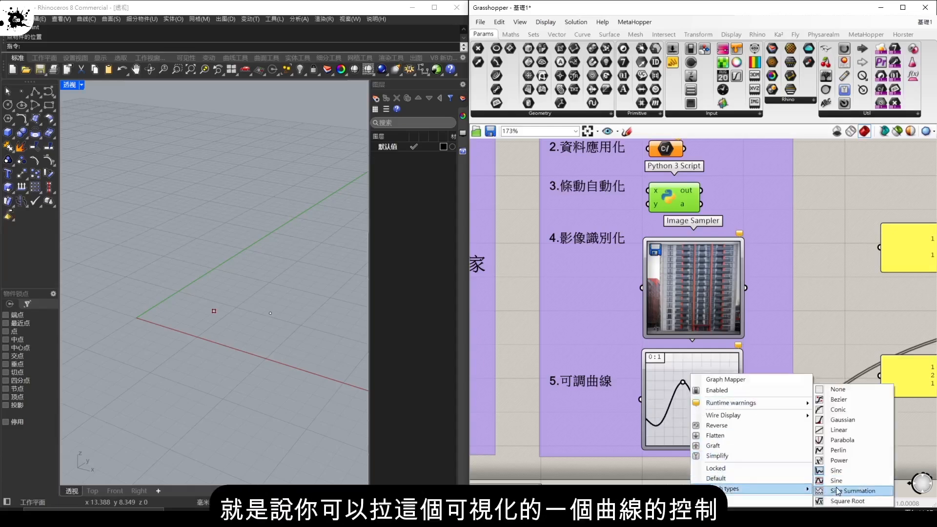
click(839, 400)
drag(669, 423, 714, 419)
drag(715, 376, 691, 369)
- Open the upper input panel under 資料不要按enter for editing and add a line containing 2 below its last value
scroll(652, 387, down, 5)
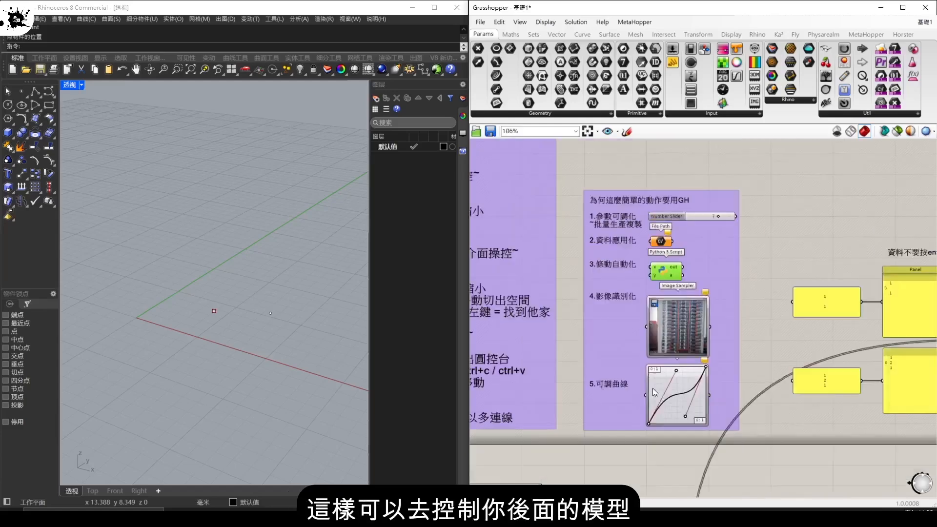
scroll(829, 385, up, 5)
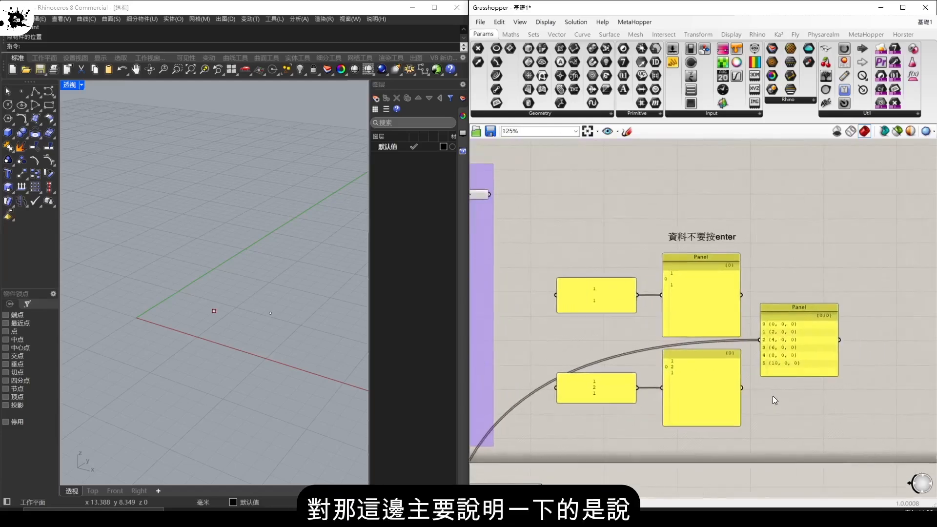
right_drag(773, 396, 807, 397)
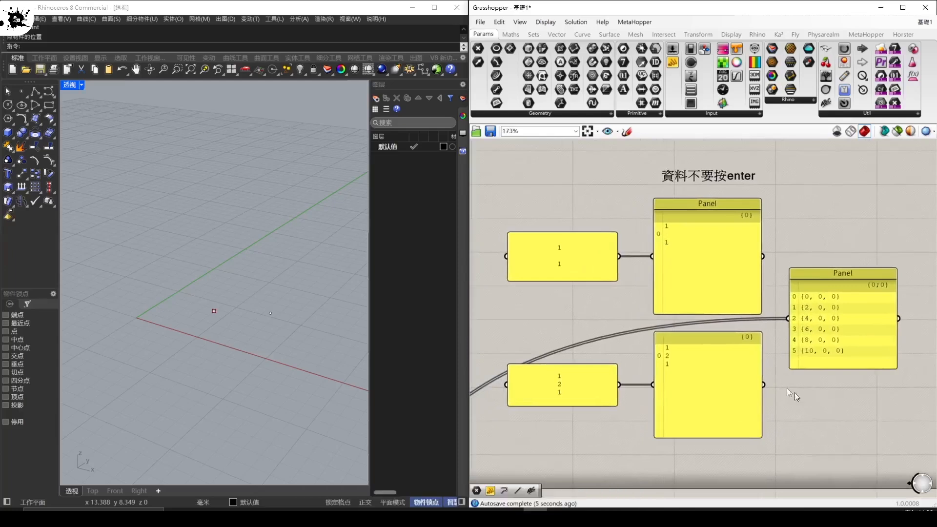
double_click(590, 250)
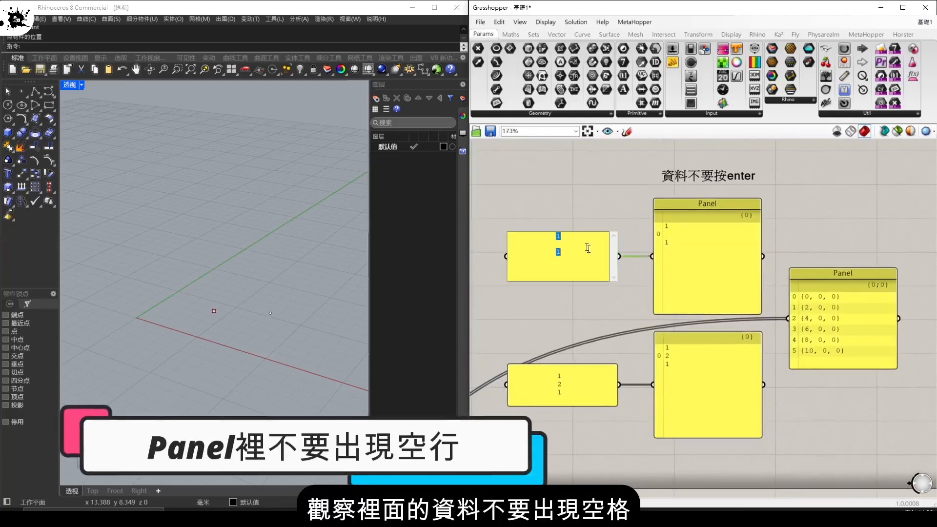
click(578, 240)
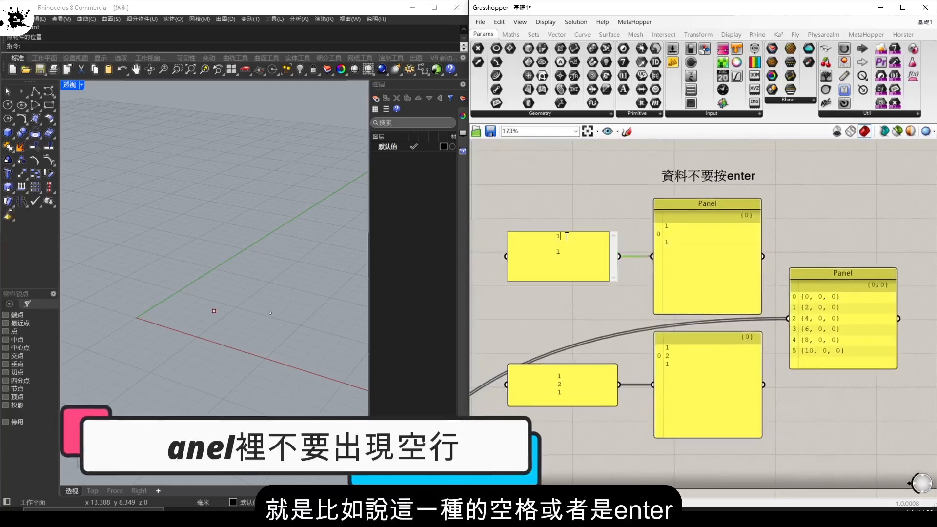
click(570, 253)
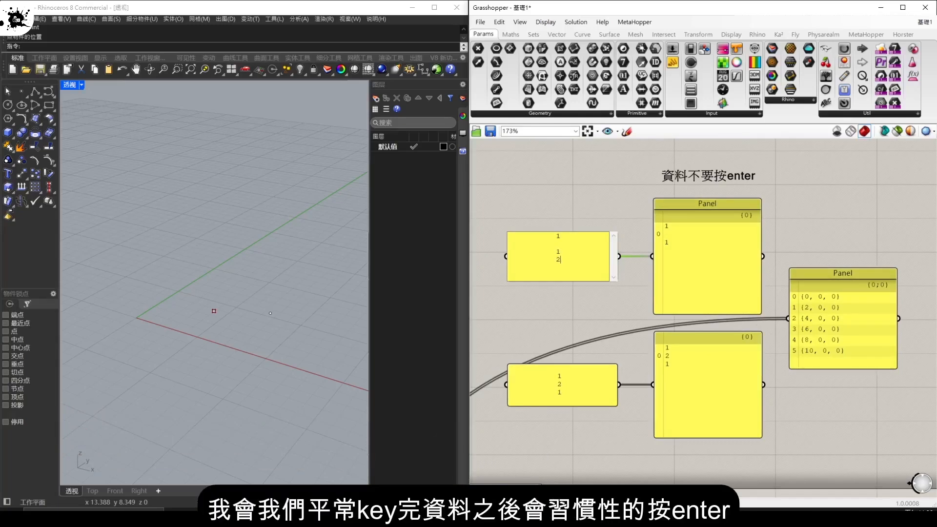
text(2)
key(Return)
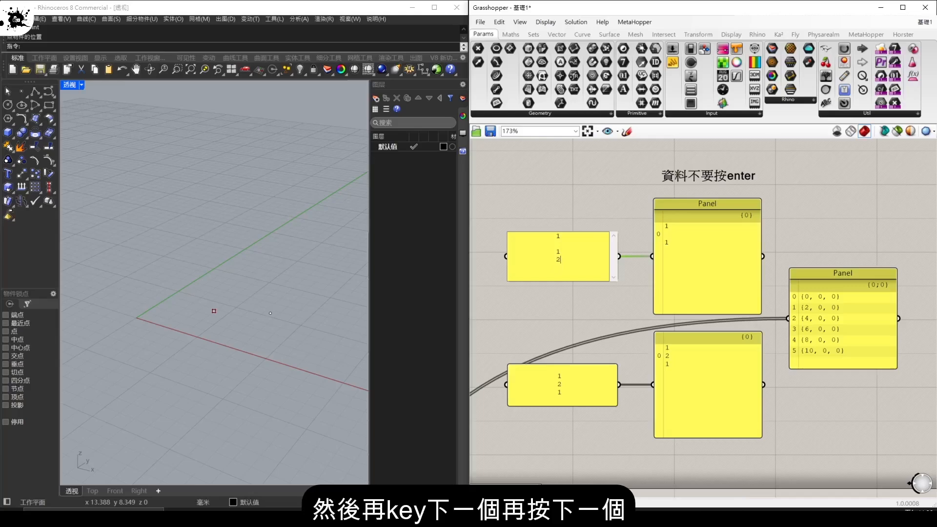
- Delete the extra line with 2 from the upper input panel and finish editing it
key(BackSpace)
key(BackSpace)
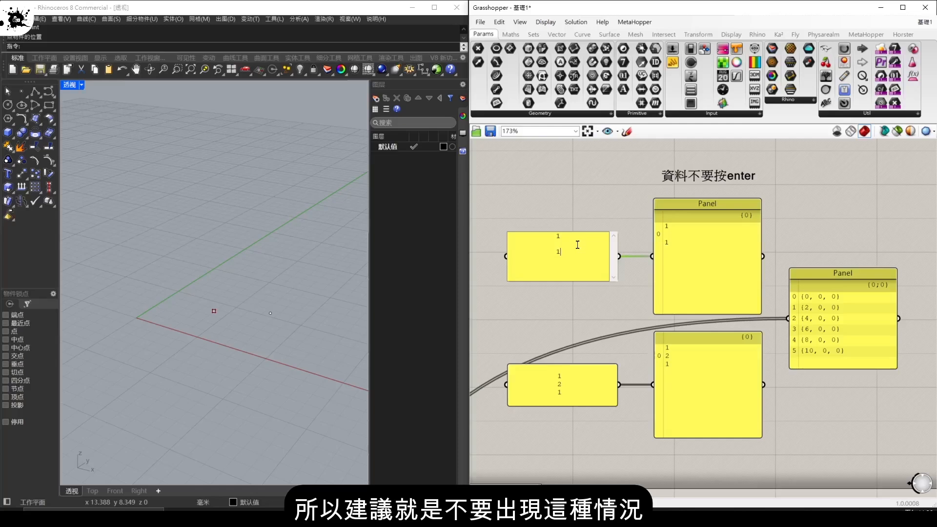
click(634, 210)
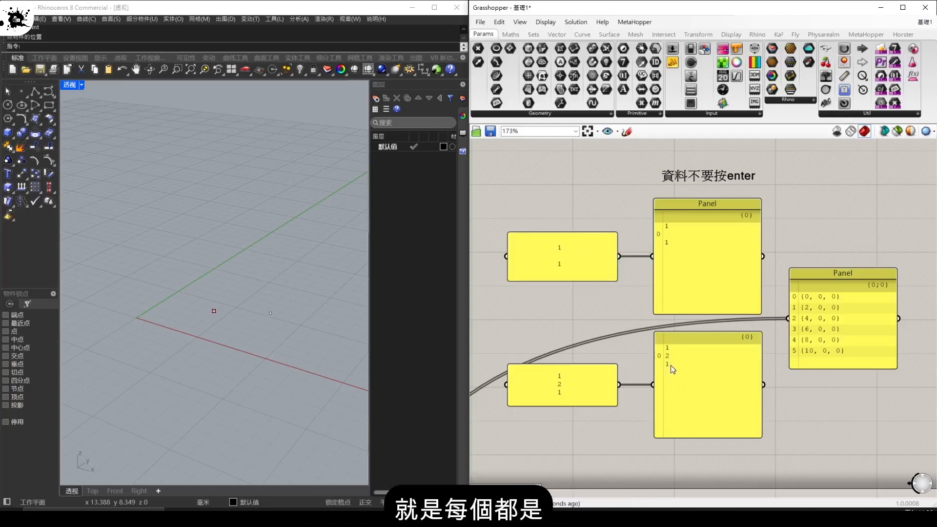
- Select the Panel listing XYZ point coordinates, examine its indexed entries, and deselect it
click(837, 354)
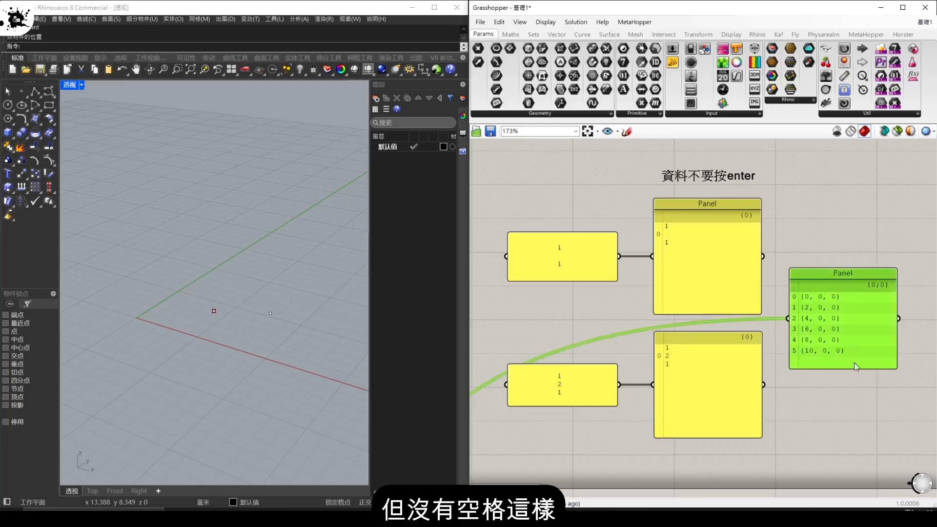
right_drag(865, 379, 779, 384)
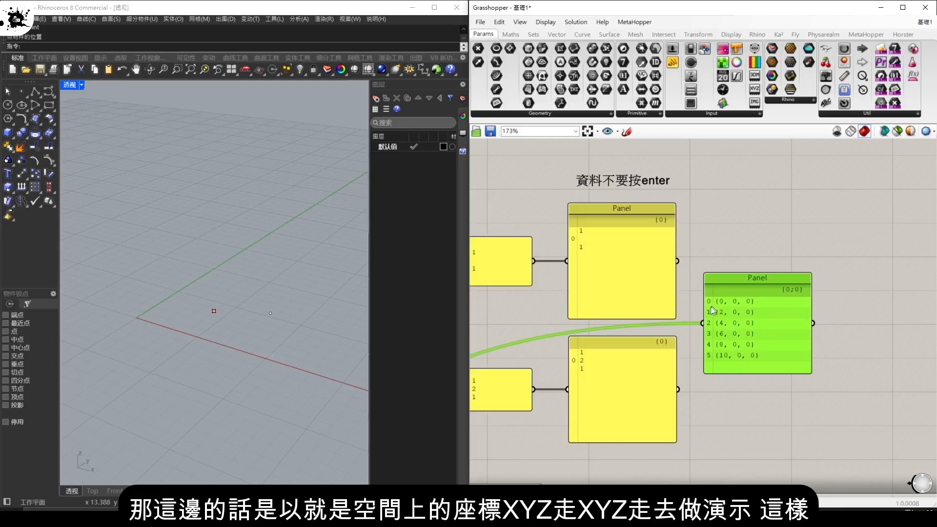
click(859, 332)
- Survey the file commands and the Maths, Sets, Curve and Surface component categories, and return to the Params components
scroll(849, 317, down, 8)
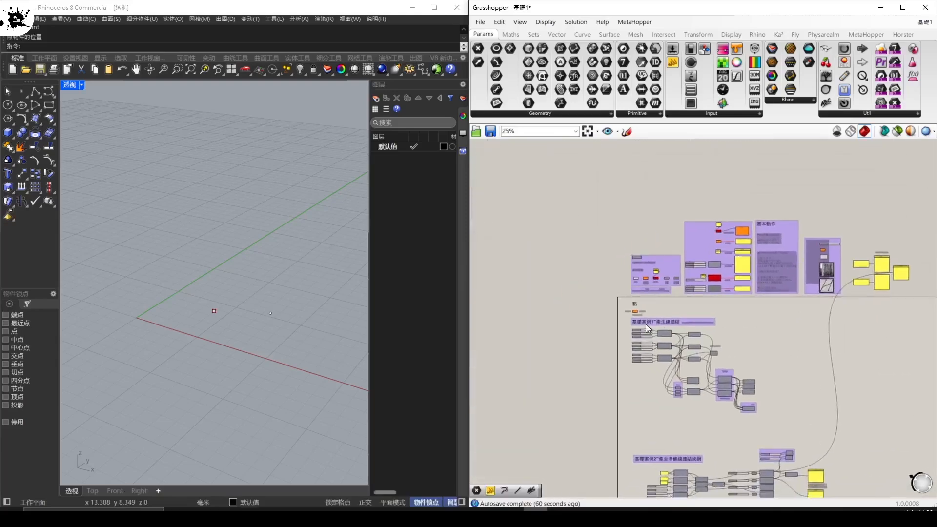
scroll(648, 320, up, 8)
right_drag(629, 344, 693, 288)
scroll(693, 288, up, 2)
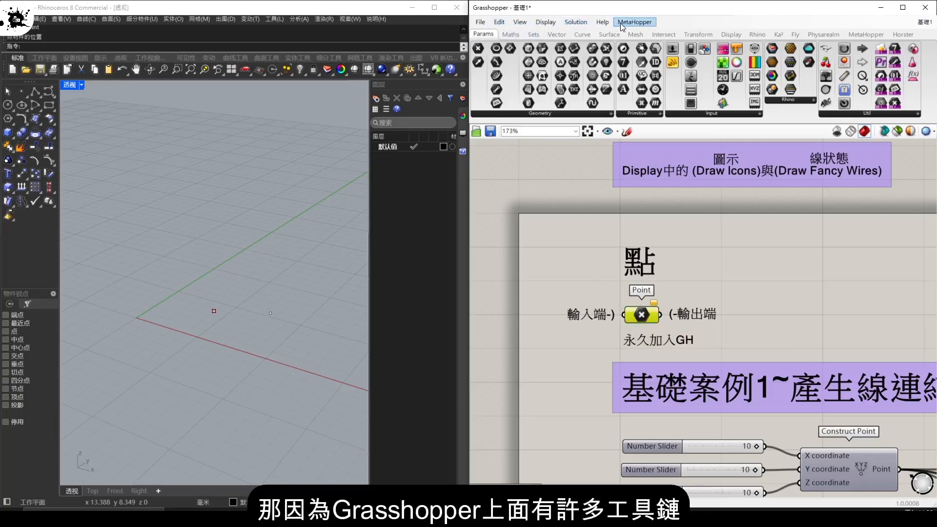
click(480, 22)
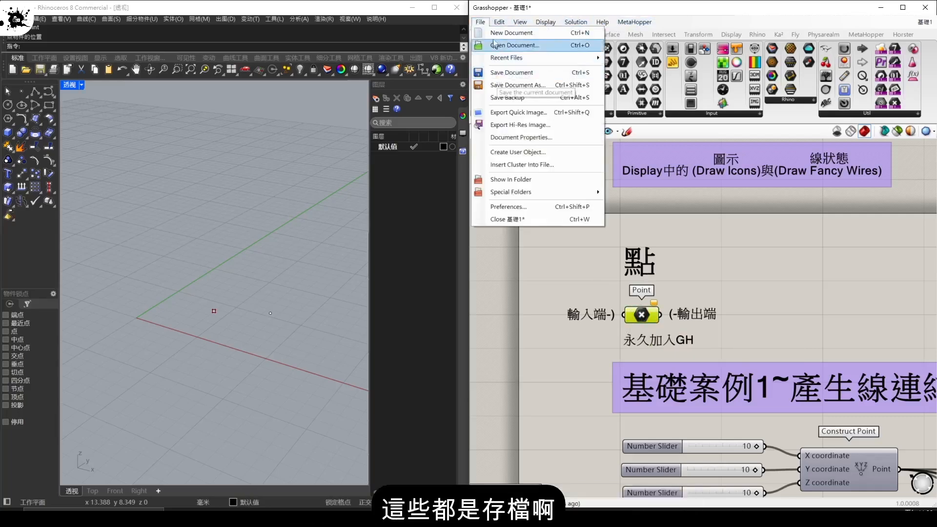
click(576, 22)
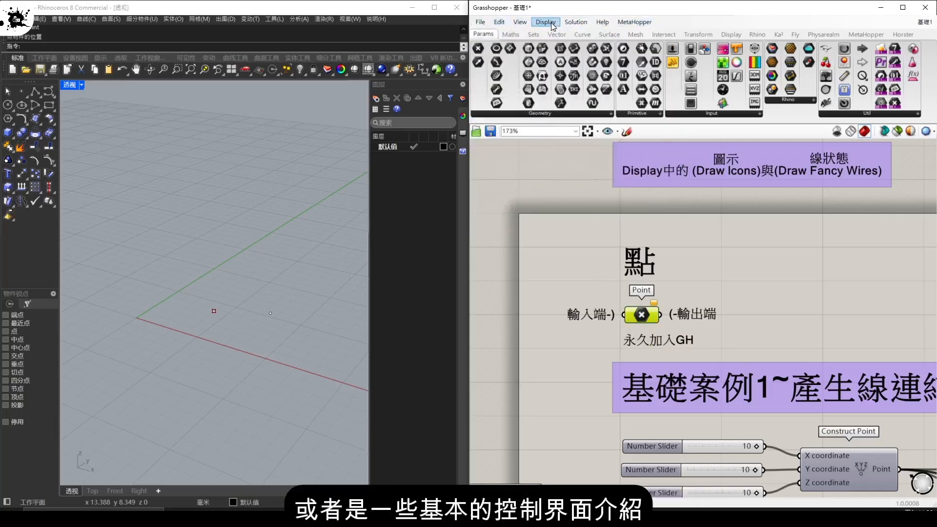
click(511, 34)
click(534, 34)
click(579, 36)
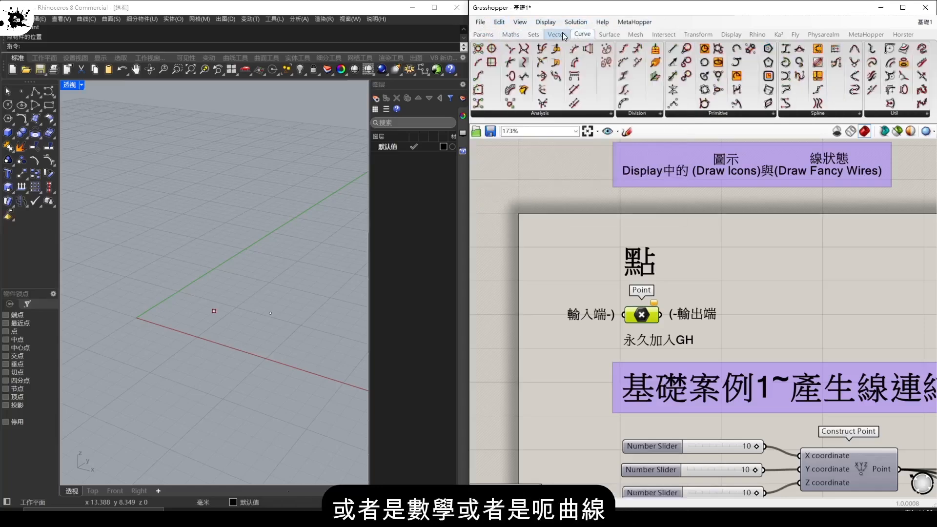
click(609, 34)
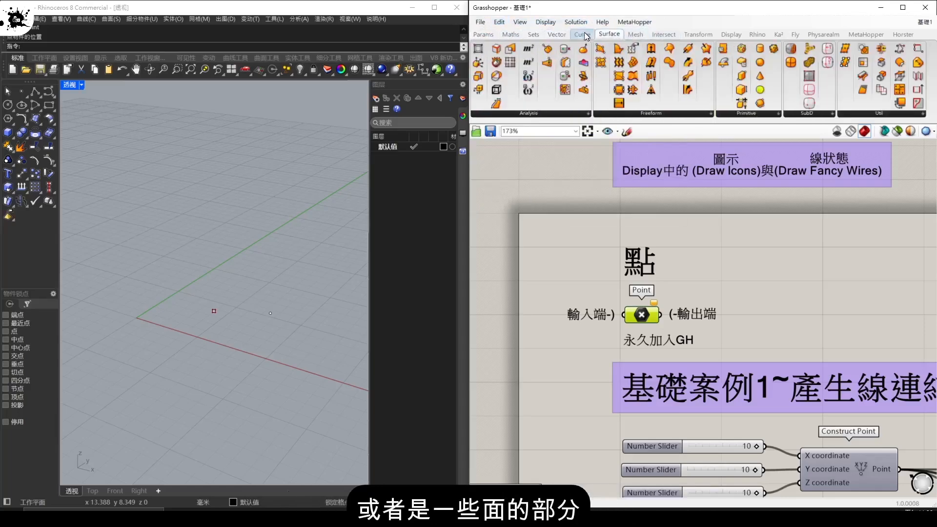
click(483, 34)
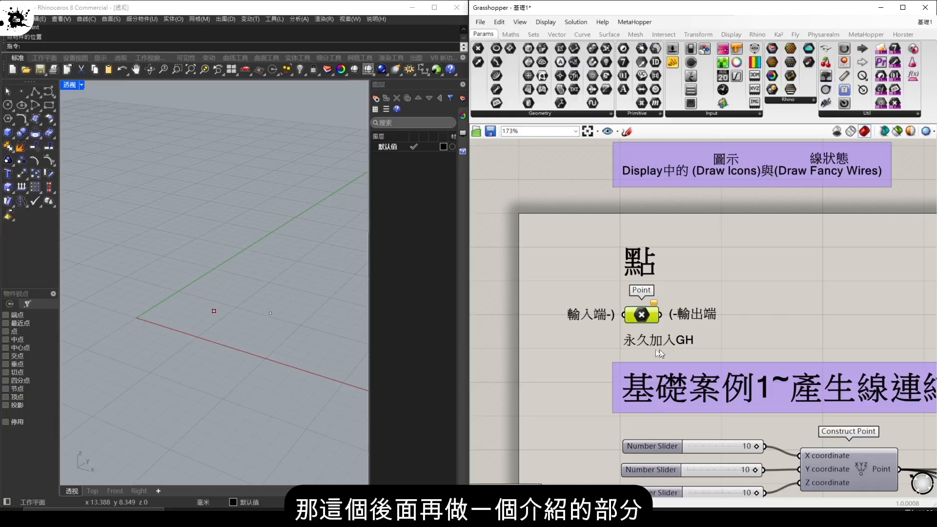
- Examine the input and output ends of the Point component under the 點 heading
click(652, 276)
click(629, 316)
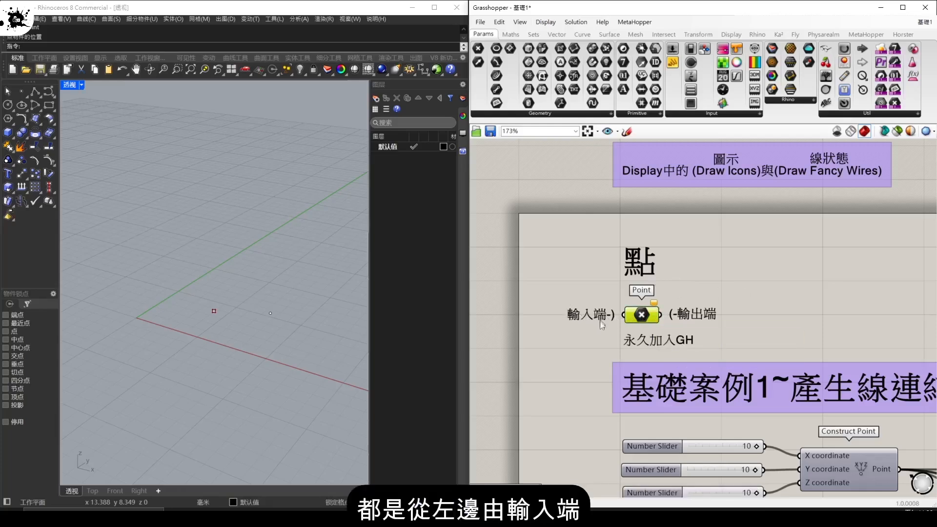
right_drag(737, 328, 701, 285)
click(718, 269)
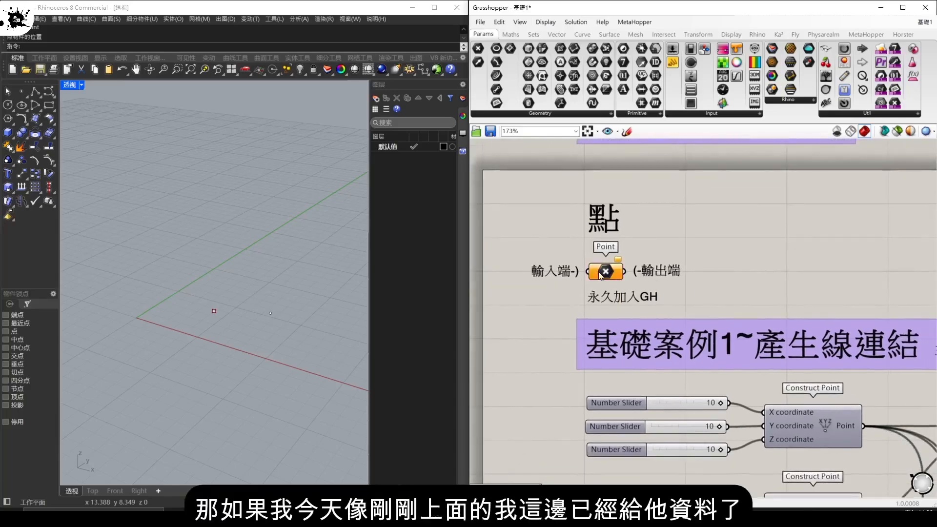
- Check which Rhino point the 正常 Point component under 電池型態 references by selecting the component
right_drag(678, 209, 670, 287)
scroll(669, 286, down, 3)
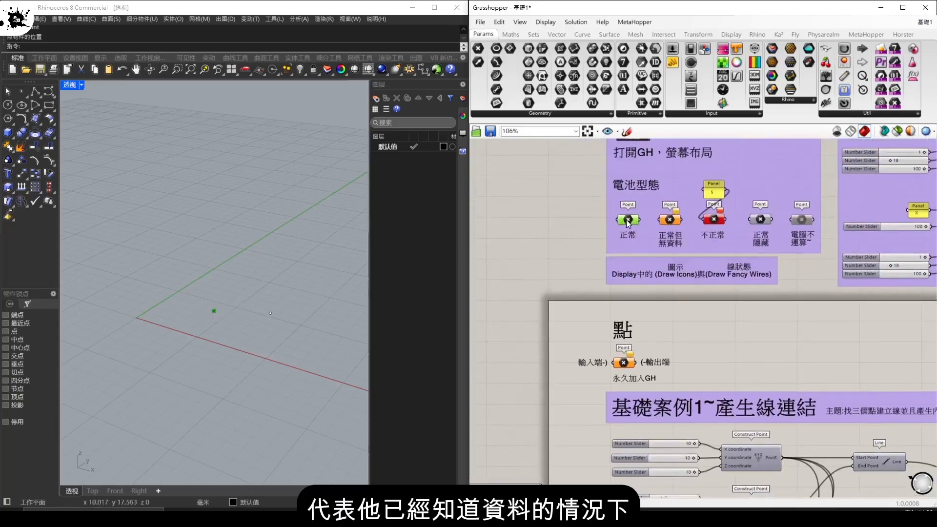
mouse_move(627, 220)
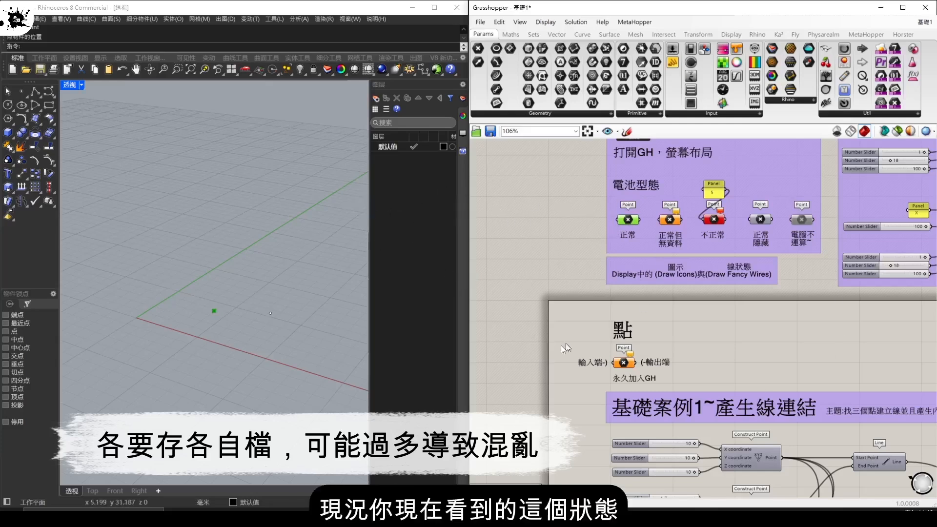
- Switch to the Rhino viewport, select both points together, and reduce the selection to the right-hand point
right_drag(548, 210, 554, 231)
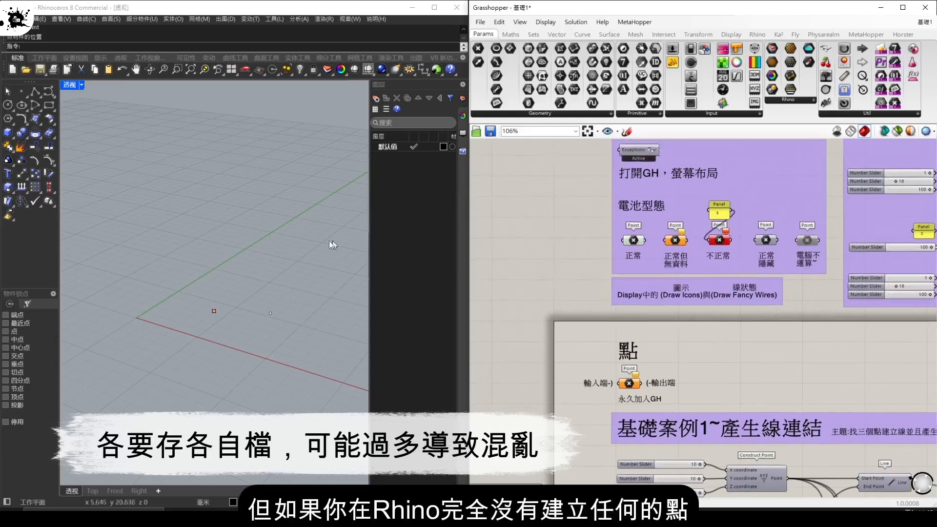
click(273, 314)
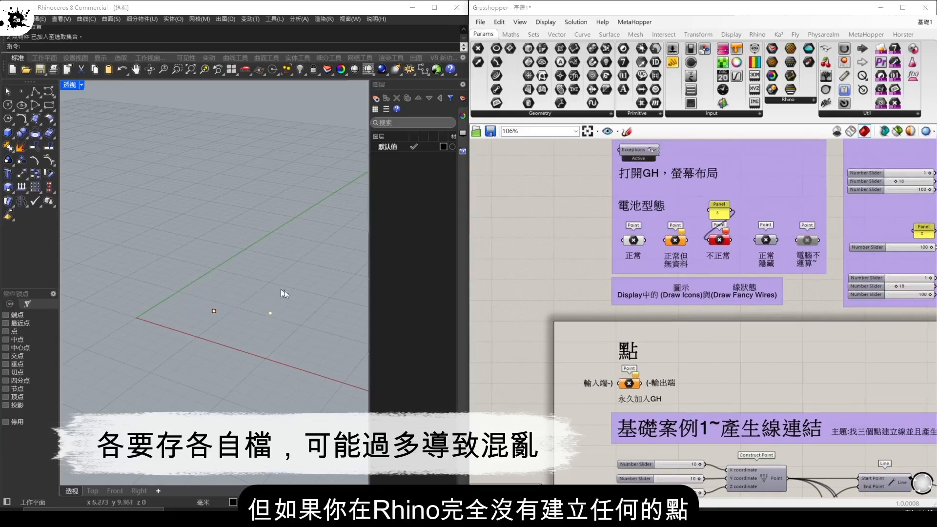
drag(295, 324, 201, 297)
click(272, 315)
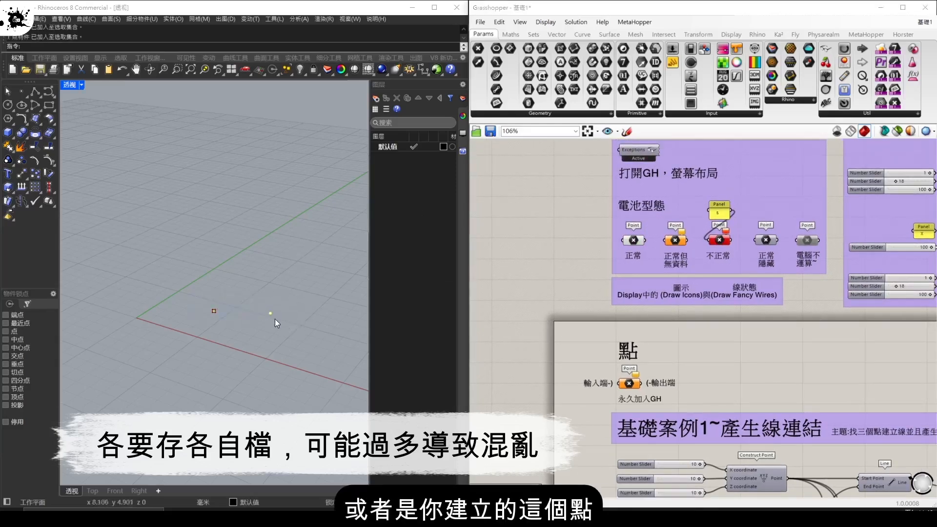
- Internalise the data of the 正常 Point component under 電池型態 in Grasshopper
scroll(702, 243, up, 3)
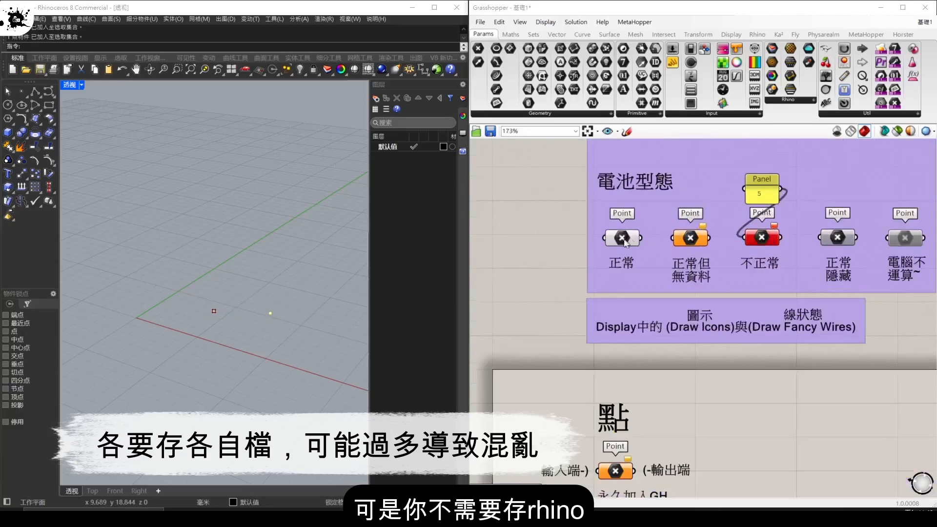
right_click(622, 239)
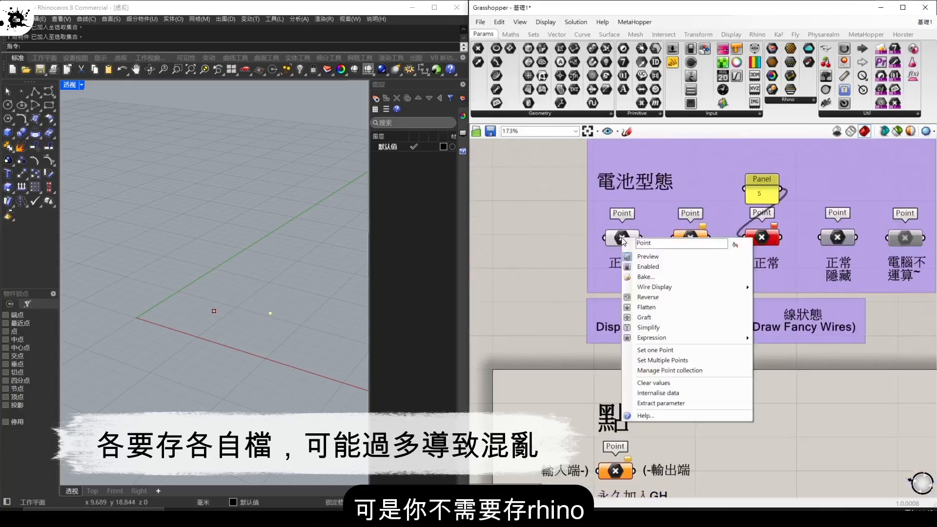
click(684, 398)
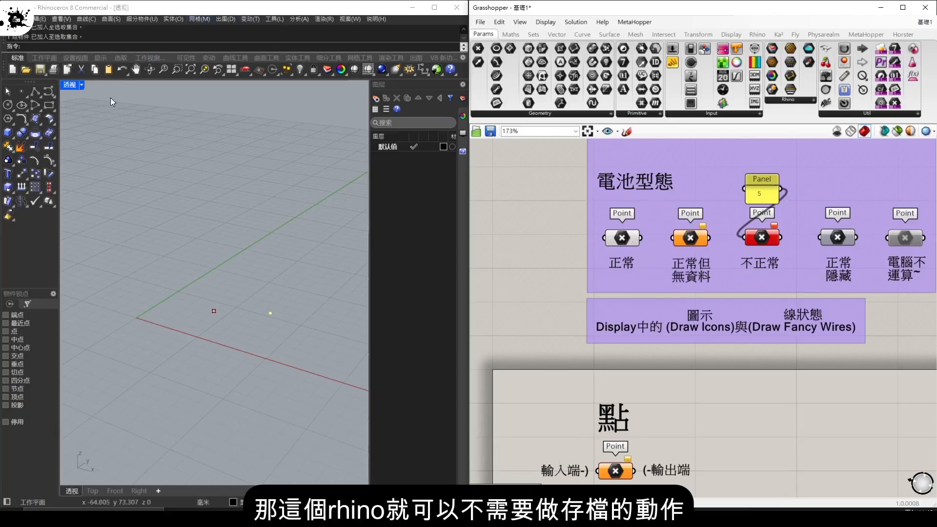
- Check the Internalise data option of the Point component under the 點 heading without applying it
scroll(662, 246, down, 3)
right_drag(684, 350, 672, 266)
scroll(633, 317, up, 4)
right_drag(695, 329, 695, 314)
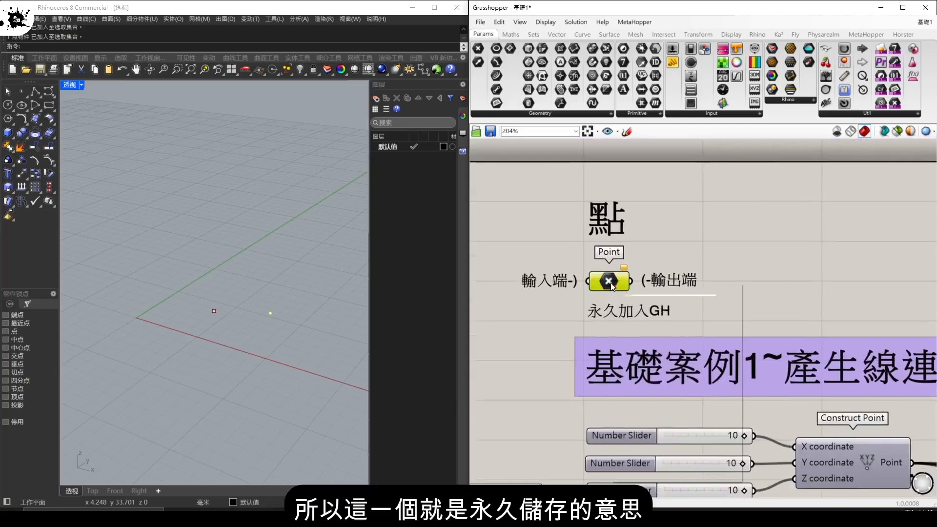
right_click(610, 283)
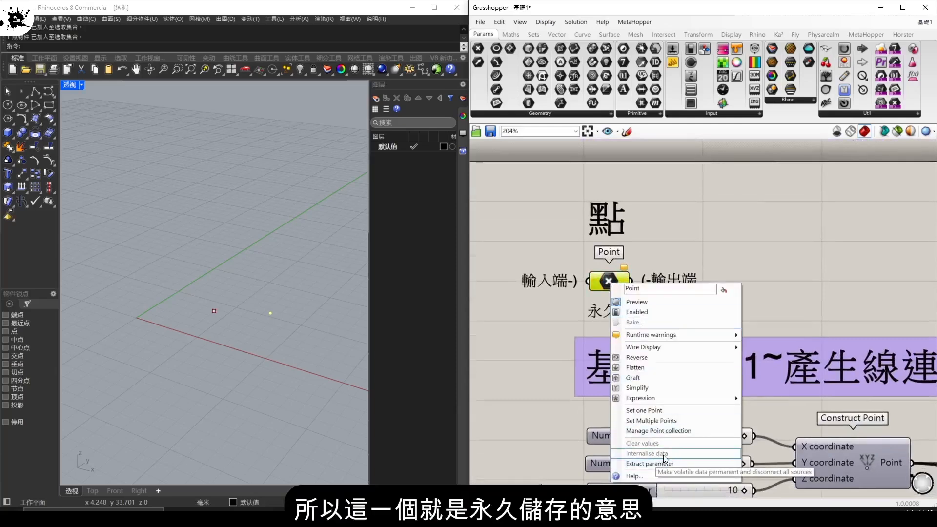
click(690, 229)
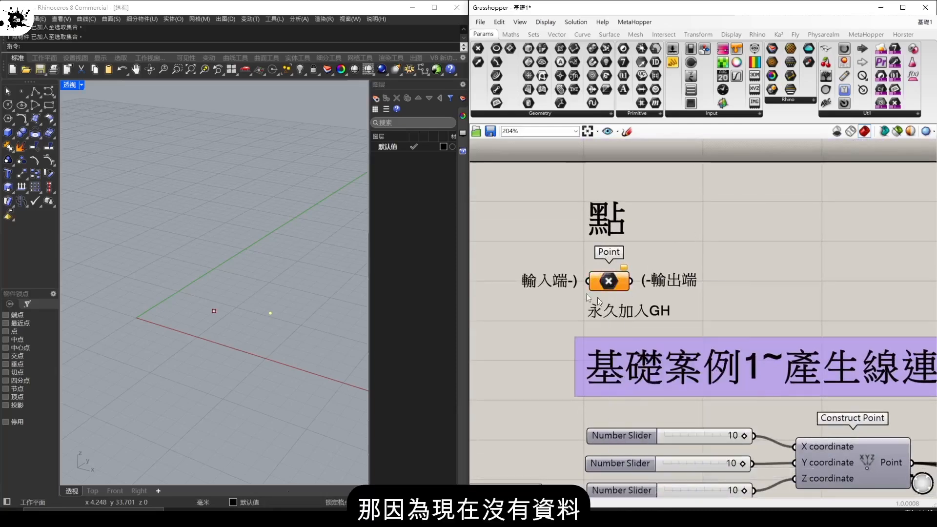
scroll(703, 252, down, 6)
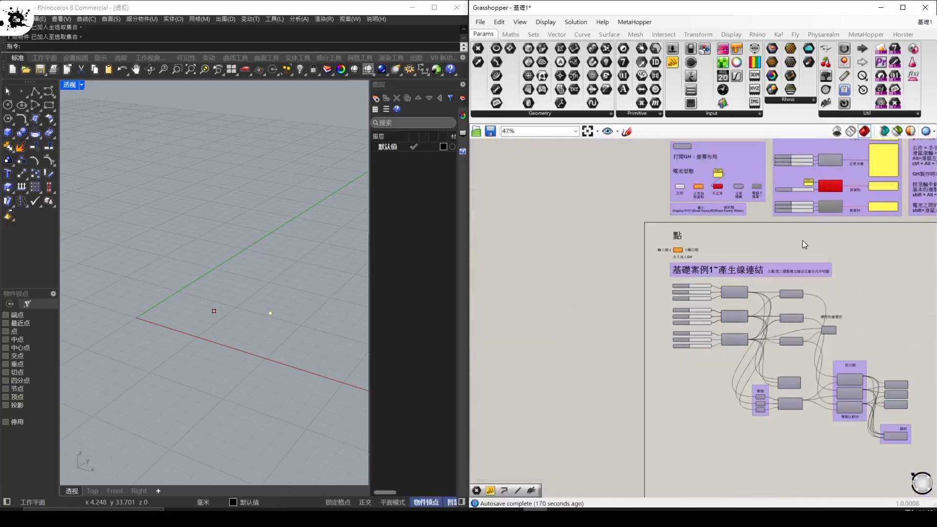
- Select the first Construct Point component of 基礎案例1 and locate where that component sits in the component library
scroll(639, 286, up, 5)
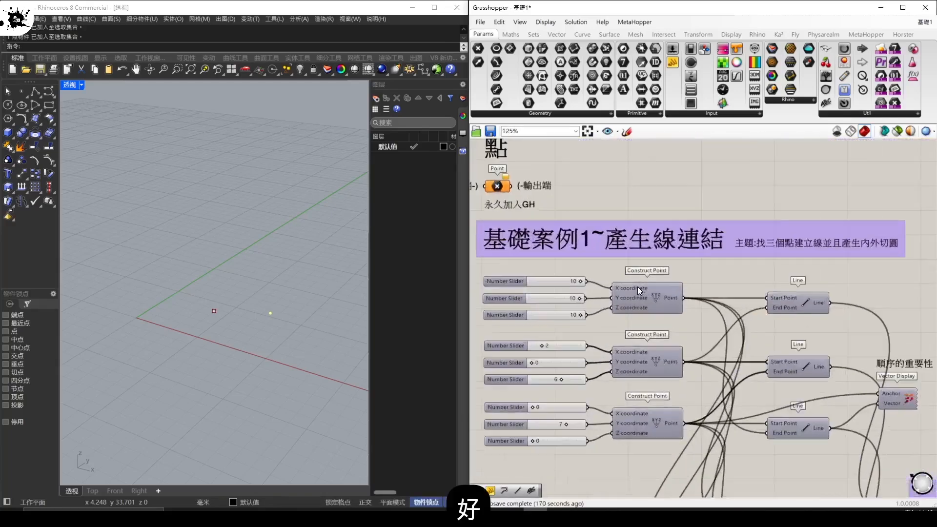
right_drag(667, 182, 692, 169)
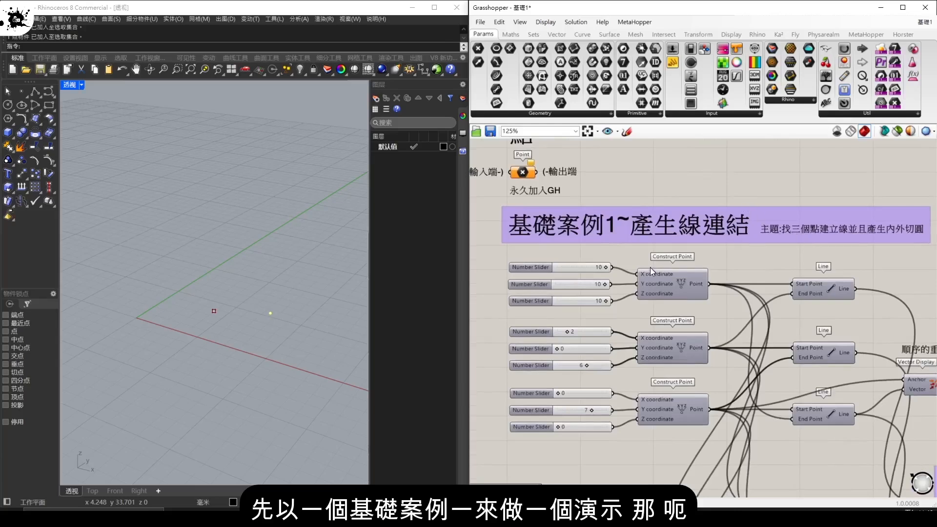
click(677, 286)
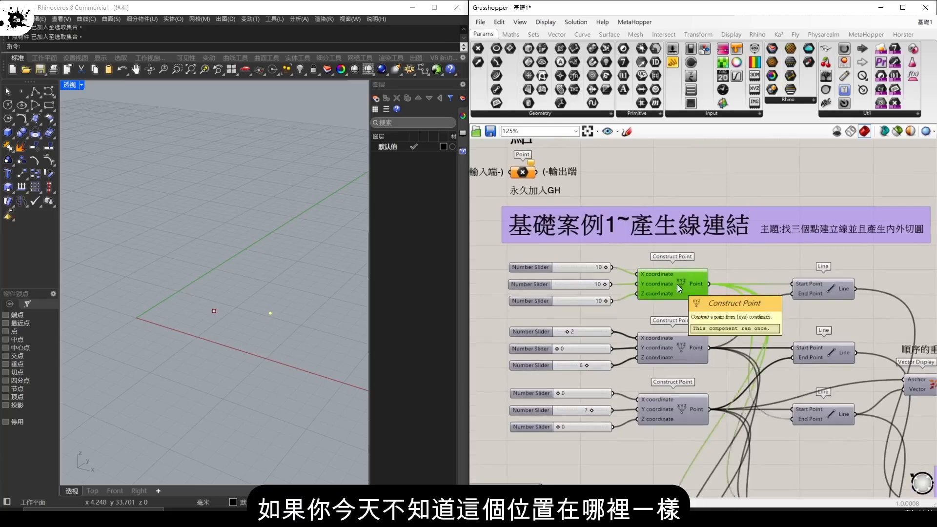
key(ctrl+alt)
ctrl+alt+click(682, 287)
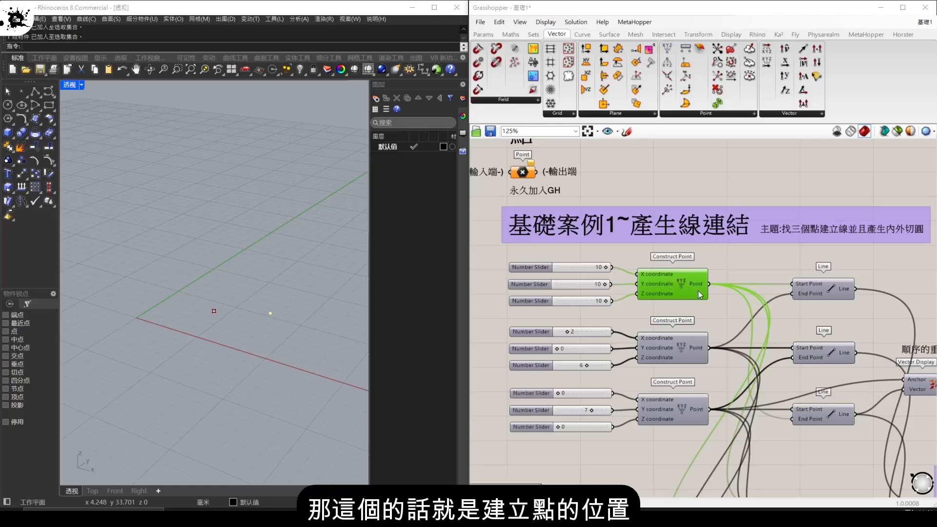
- Turn on the preview for all components of the 基礎案例1 definition together
scroll(693, 264, down, 5)
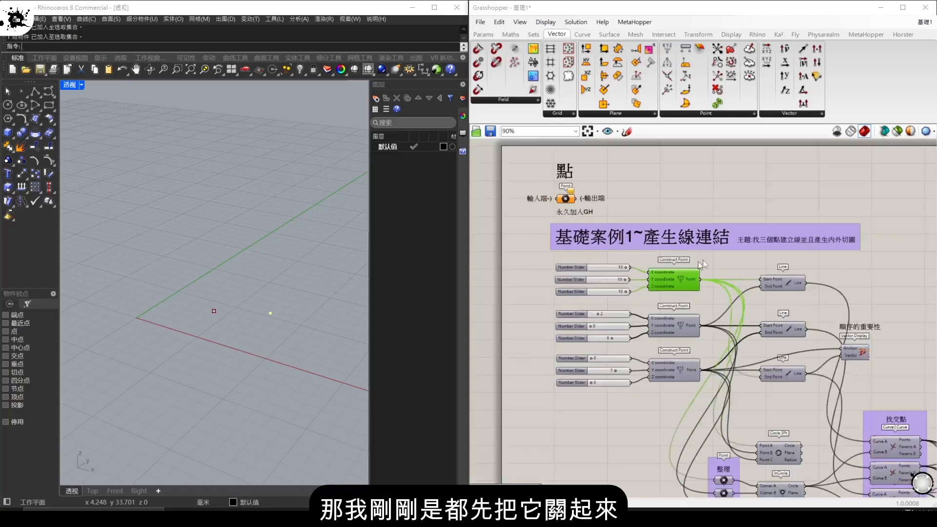
scroll(693, 258, down, 3)
drag(806, 367, 646, 262)
scroll(692, 271, up, 2)
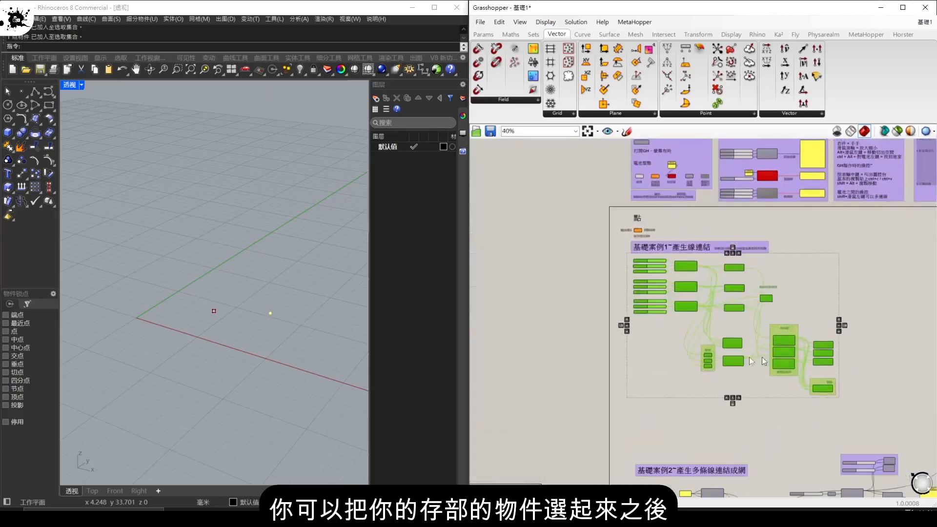
scroll(723, 261, up, 3)
right_click(721, 259)
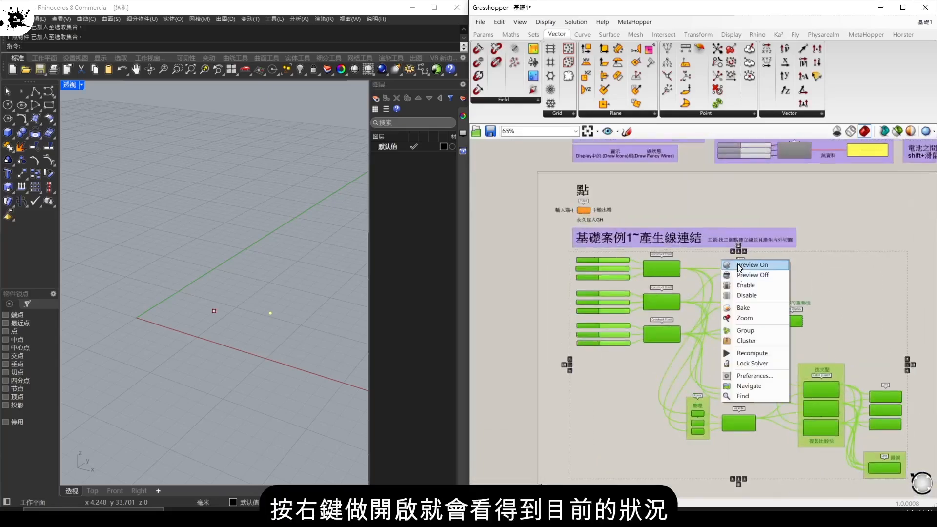
click(738, 265)
click(825, 265)
- Select the three Construct Point components of 基礎案例1 one by one to examine their slider-driven coordinates and resulting points
scroll(747, 241, up, 4)
right_drag(727, 199, 820, 216)
right_drag(791, 279, 740, 284)
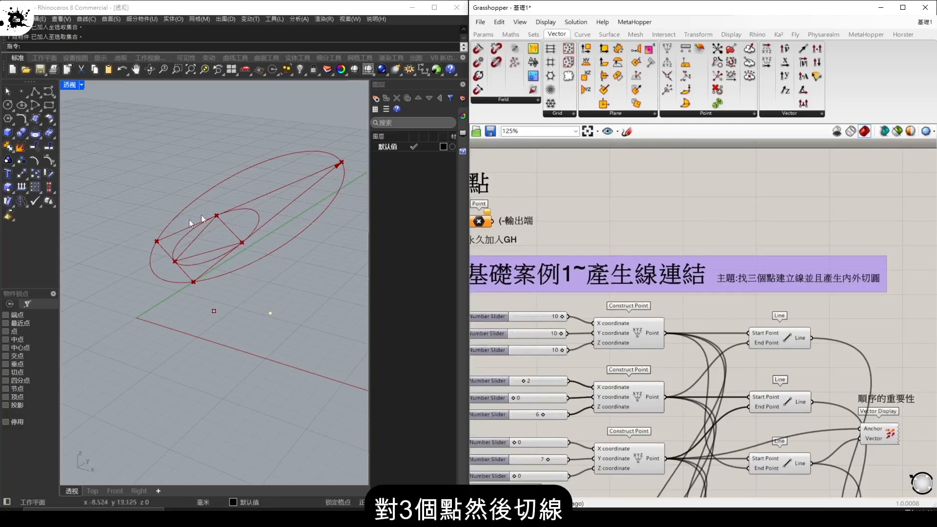
right_drag(654, 343, 690, 329)
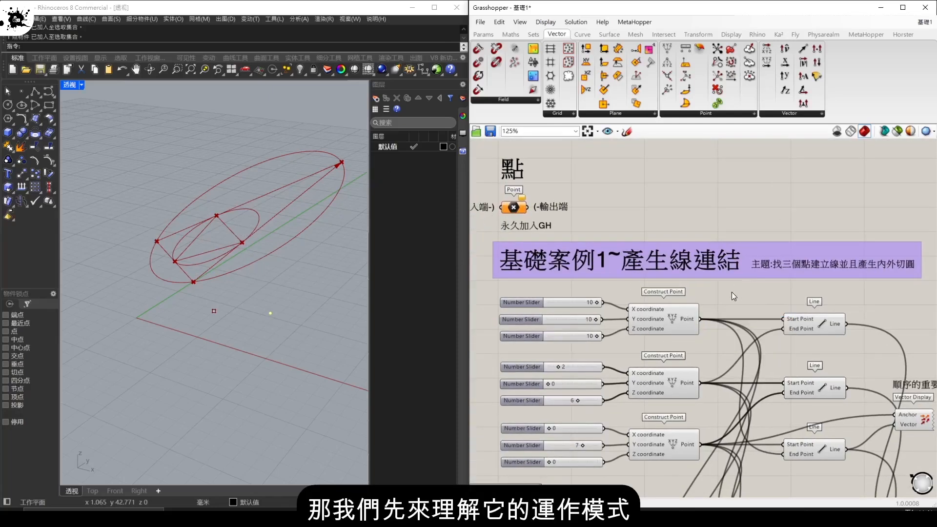
click(669, 319)
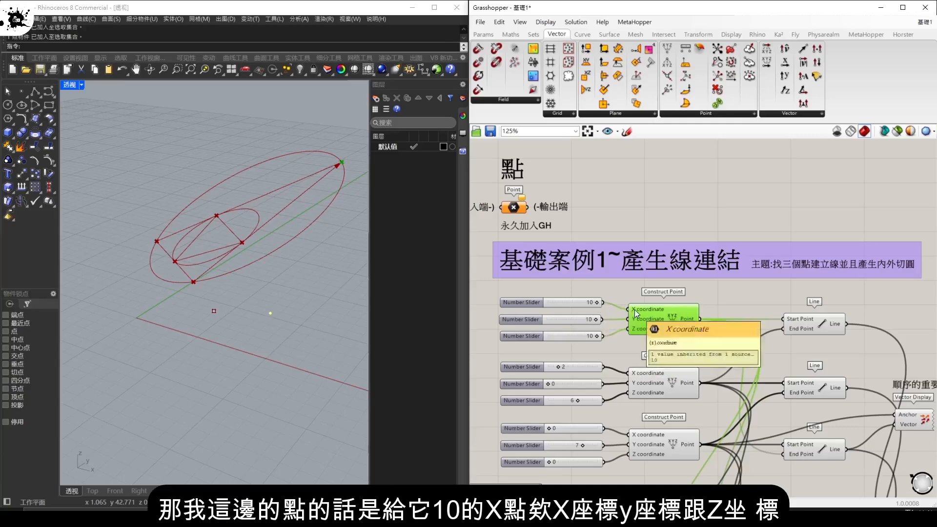
mouse_move(595, 302)
mouse_down()
mouse_move(528, 300)
mouse_move(596, 302)
mouse_up()
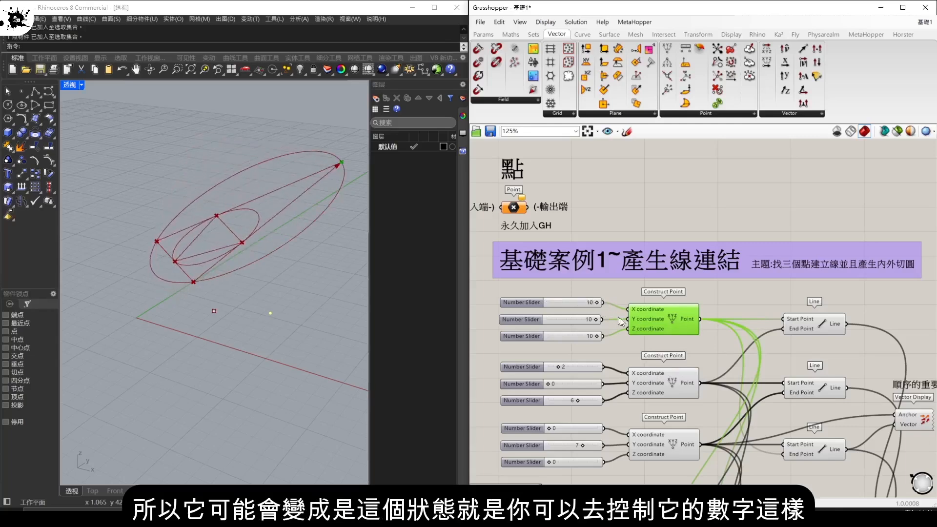
click(669, 389)
click(684, 449)
click(686, 333)
- Nudge the first Line component slightly downward and locate that component in the component library
right_drag(713, 381, 653, 355)
click(753, 296)
scroll(754, 295, up, 3)
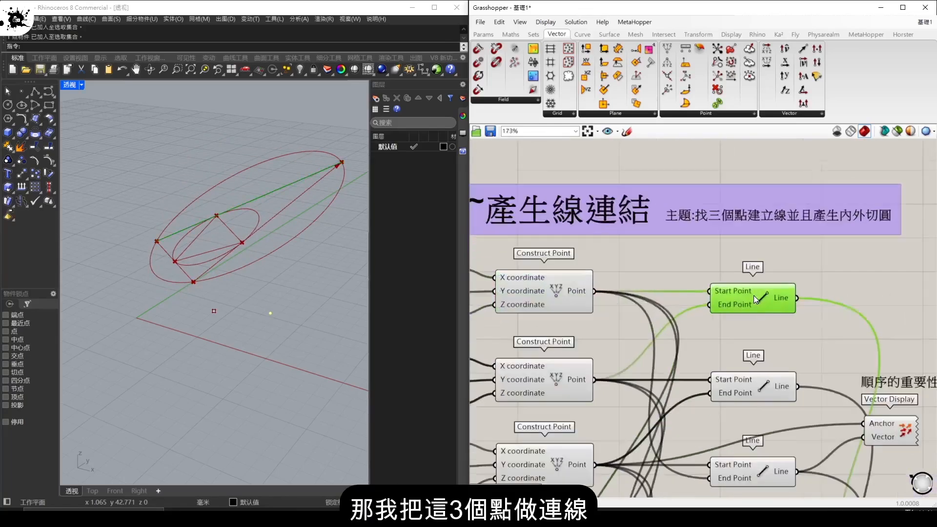
drag(762, 296, 762, 300)
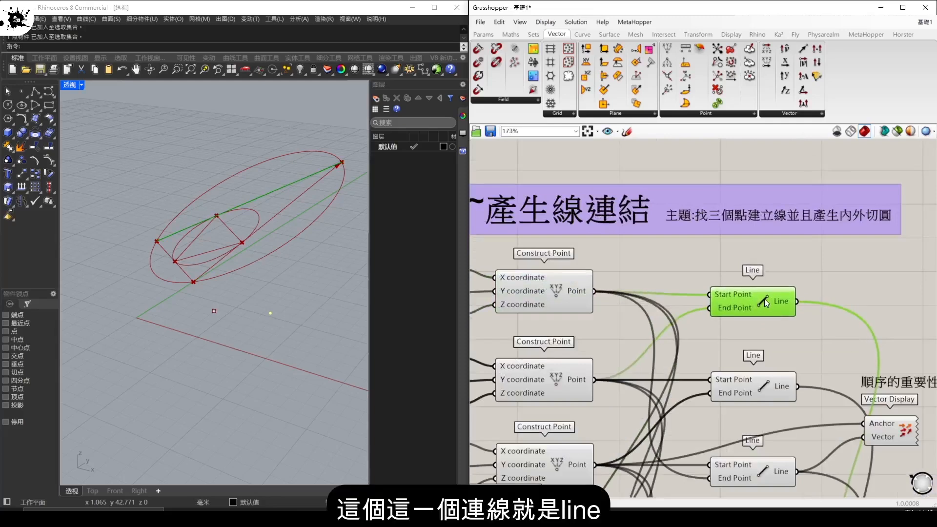
ctrl+alt+click(765, 299)
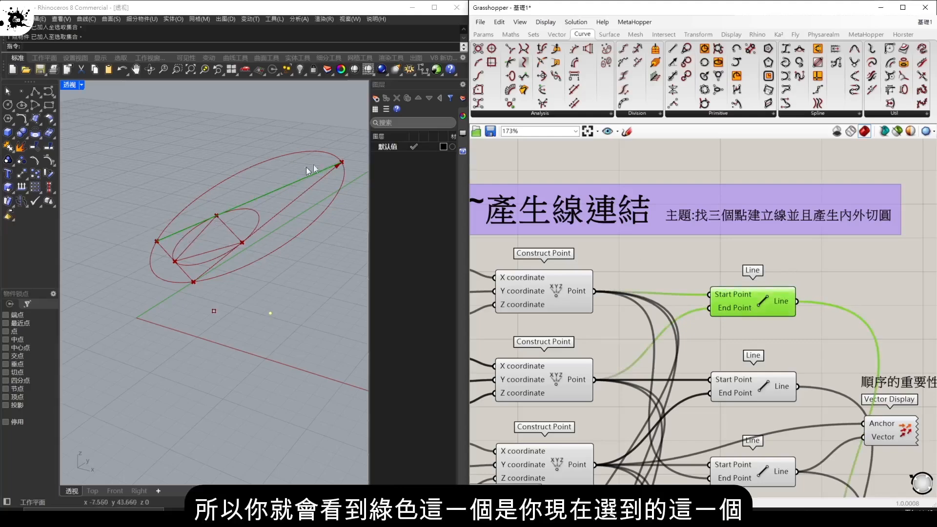
- Check which viewport line belongs to the second, third and first Line components
right_drag(739, 309, 695, 277)
click(718, 356)
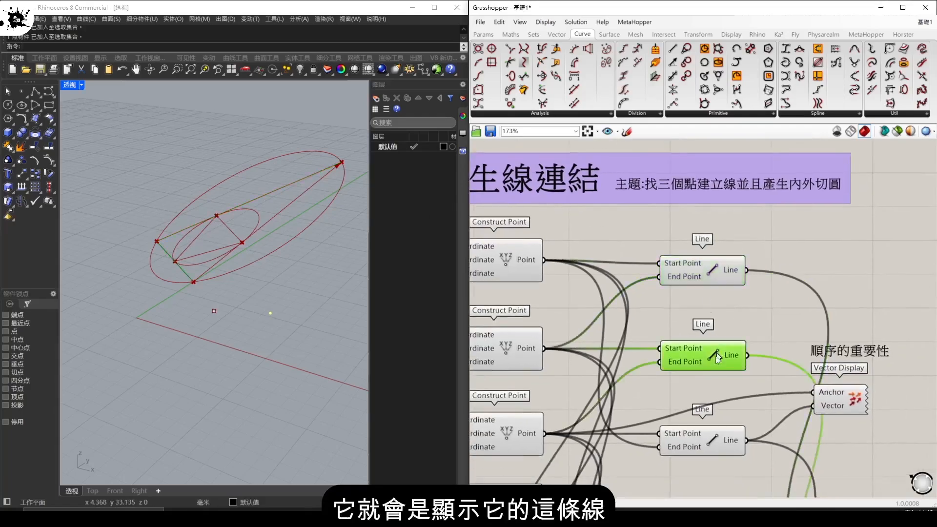
click(715, 435)
click(717, 282)
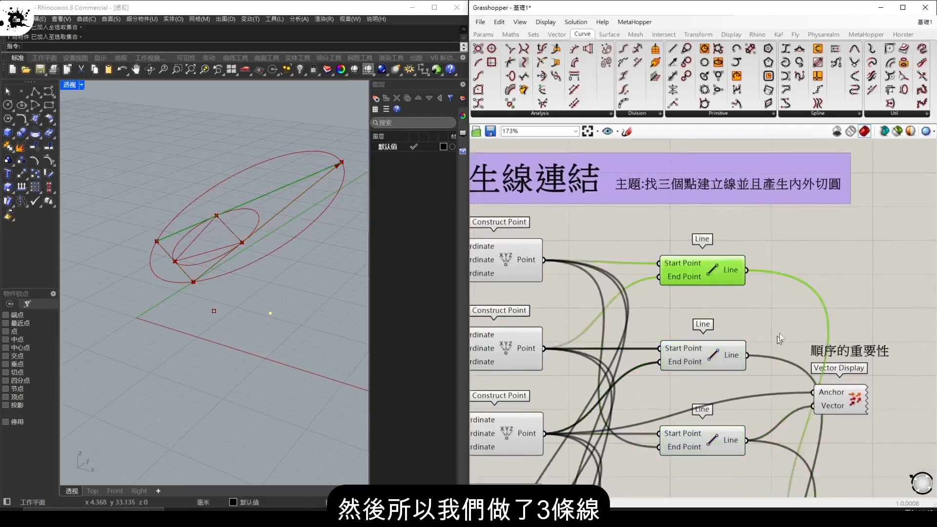
- Turn off the preview for the downstream circle, 整理, 找交點 and remaining line components of 基礎案例1
scroll(780, 339, down, 7)
drag(820, 444, 576, 329)
right_click(690, 343)
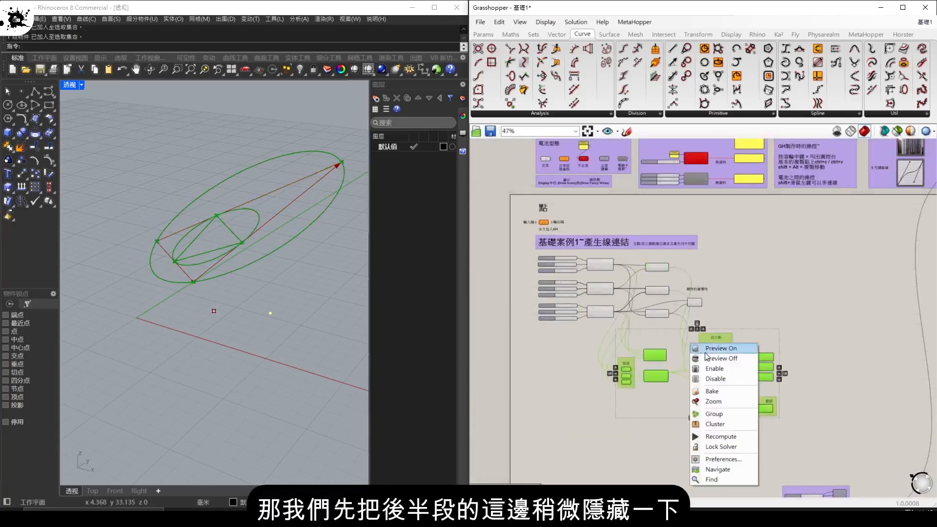
click(707, 357)
click(724, 302)
- Select each of the three Line components again to examine the triangle's edges without the circles, ending with nothing selected
scroll(655, 271, up, 6)
click(654, 328)
click(659, 254)
click(654, 400)
click(816, 355)
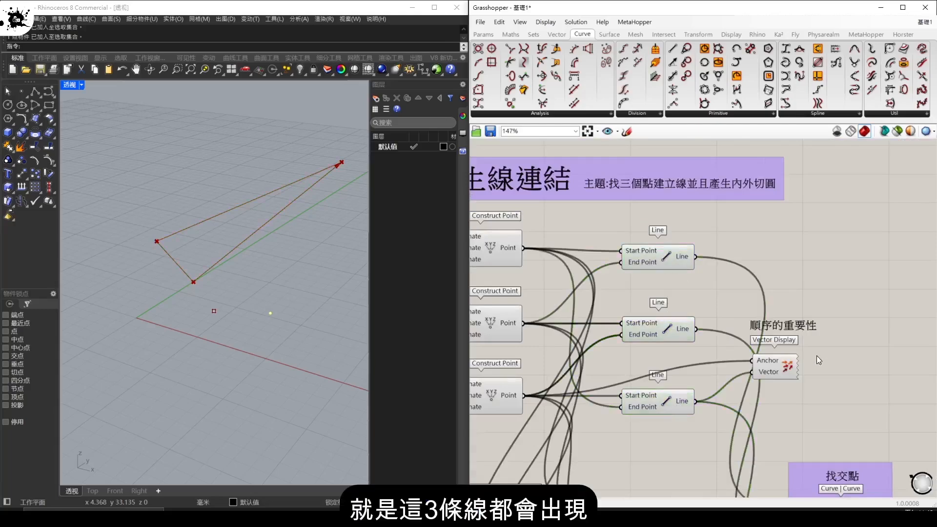
- Reposition the Vector Display component slightly further right beneath the 順序的重要性 note and inspect the direction of the third line
drag(756, 368, 820, 353)
click(751, 274)
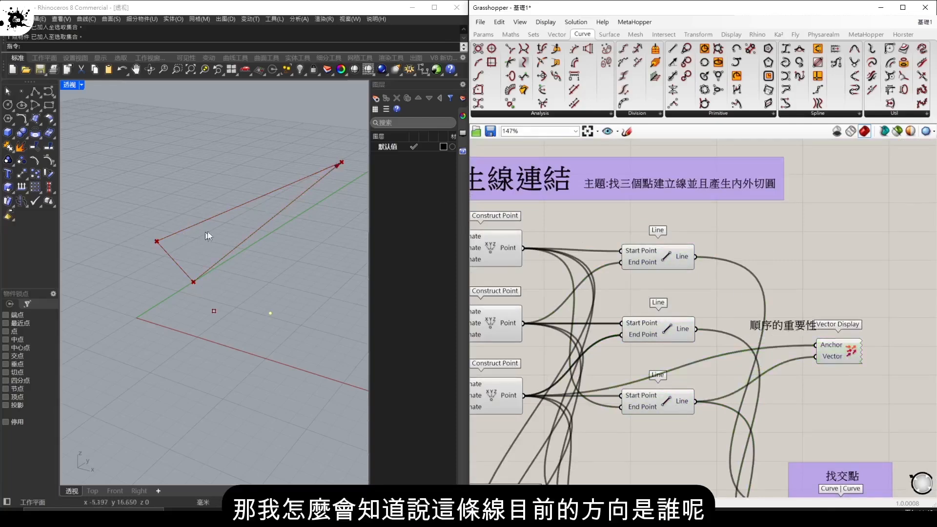
right_drag(672, 329, 723, 331)
drag(890, 352, 880, 371)
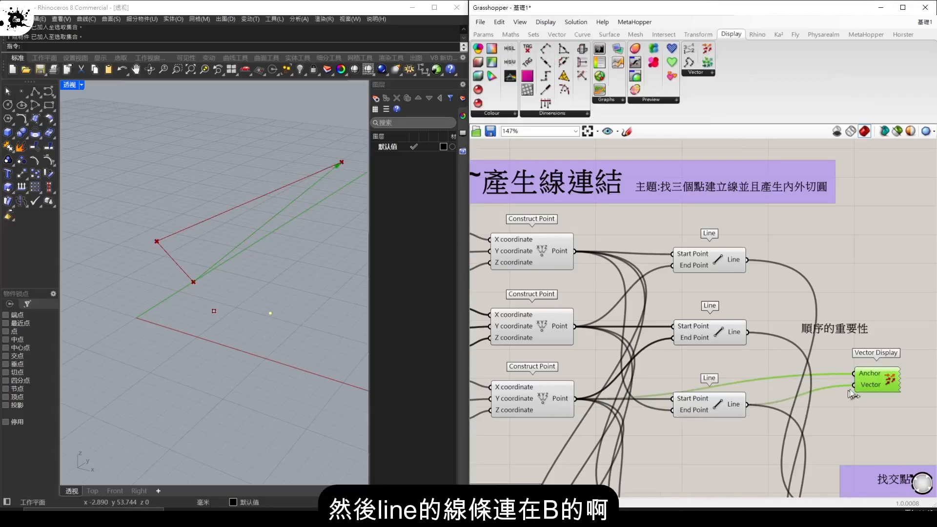
drag(885, 382, 883, 372)
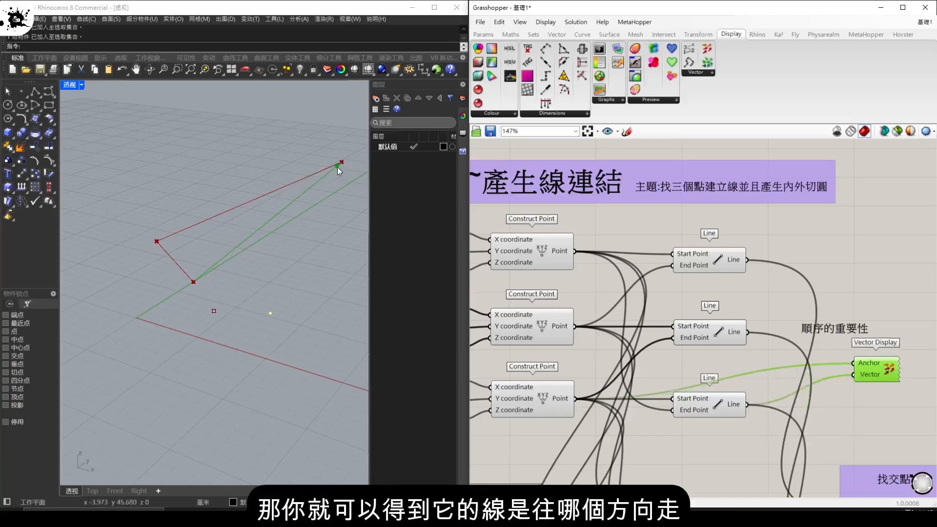
drag(877, 362, 848, 364)
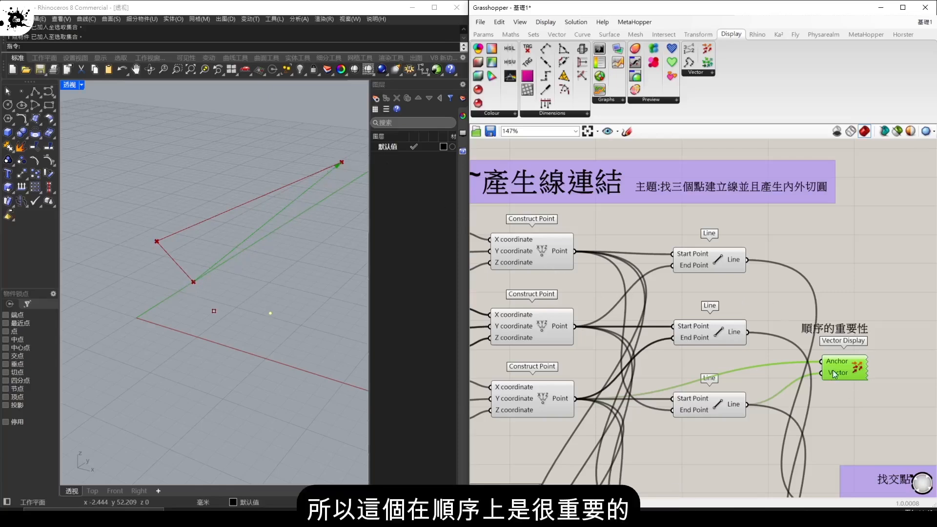
- Turn on the preview of the Circle 3Pt component and locate that component in the component library
scroll(871, 326, down, 2)
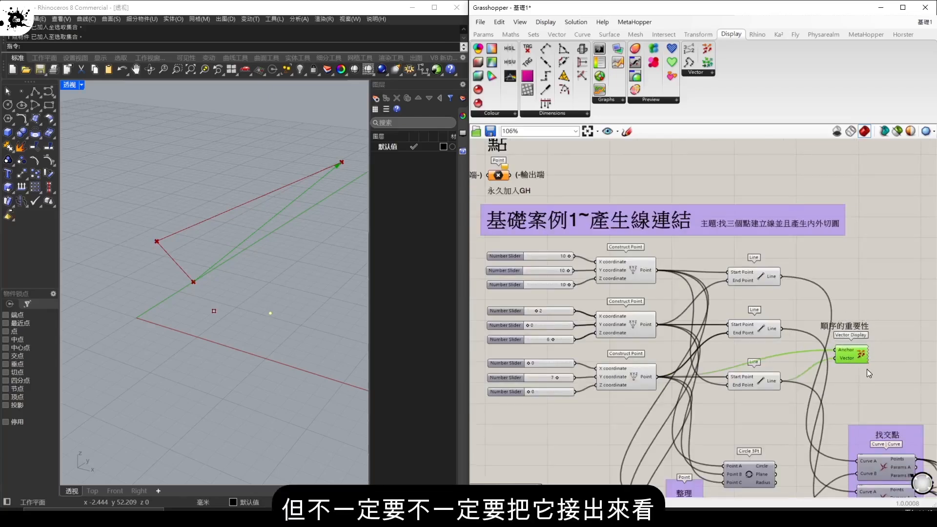
right_drag(859, 380, 806, 283)
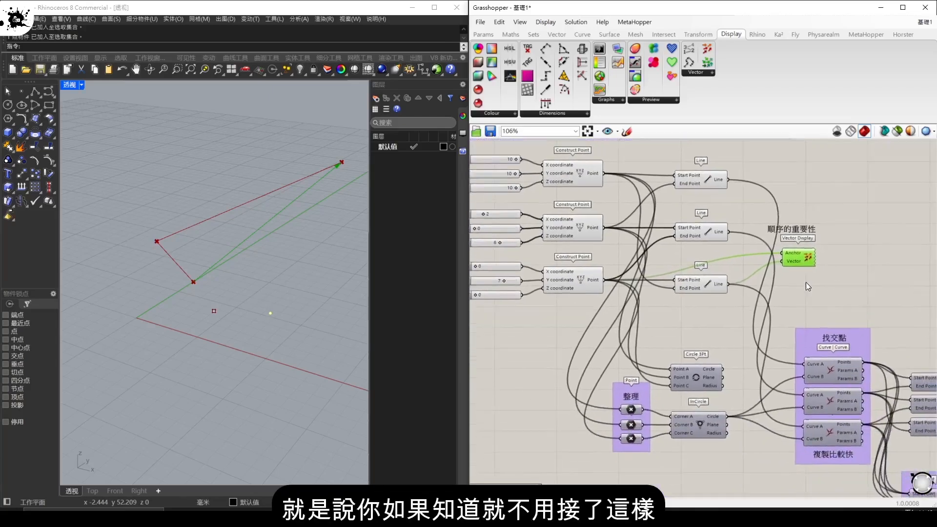
click(698, 377)
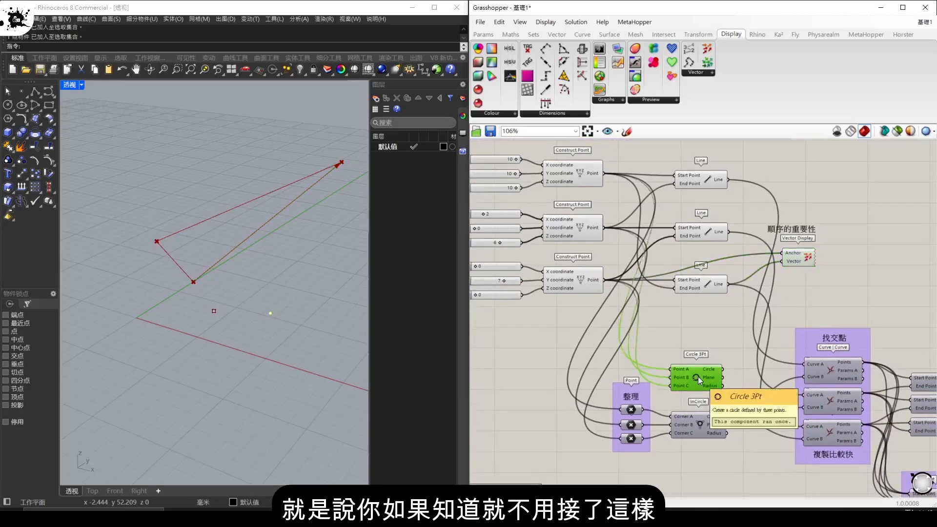
scroll(695, 382, up, 3)
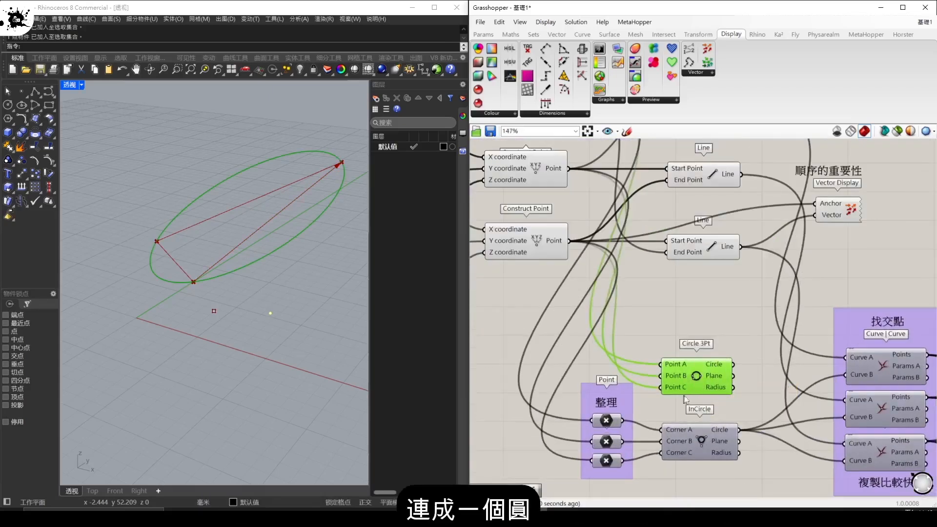
ctrl+alt+click(695, 383)
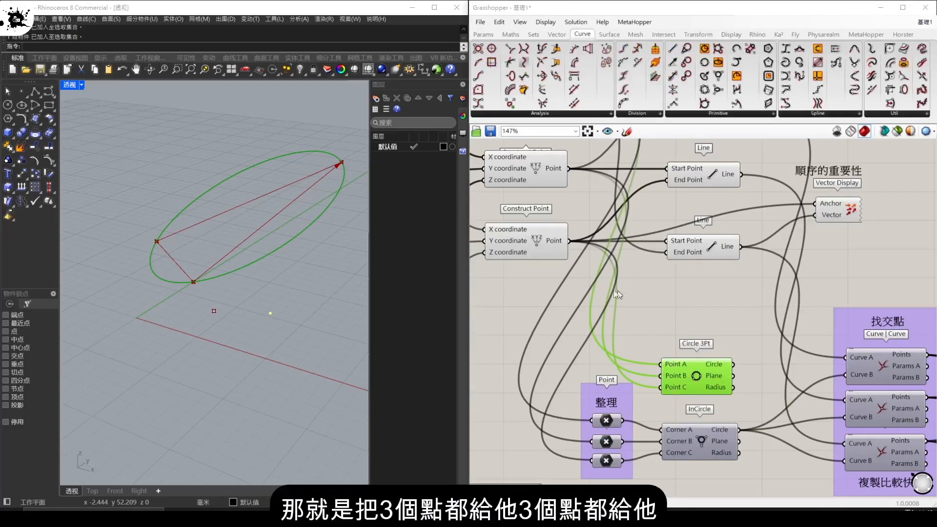
right_drag(664, 277, 671, 337)
right_drag(719, 386, 700, 317)
click(723, 400)
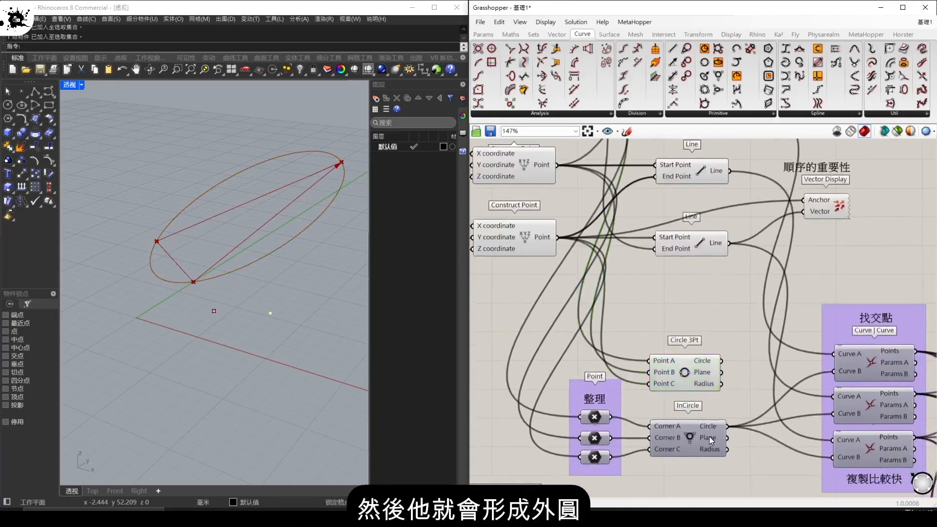
- Turn on the preview of the InCircle component and locate that component in the component library
click(695, 438)
right_click(695, 438)
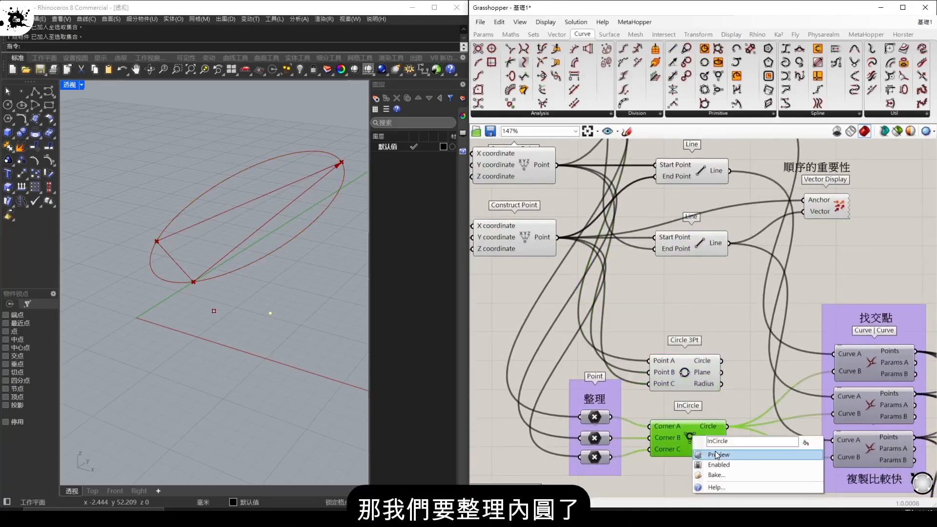
click(716, 455)
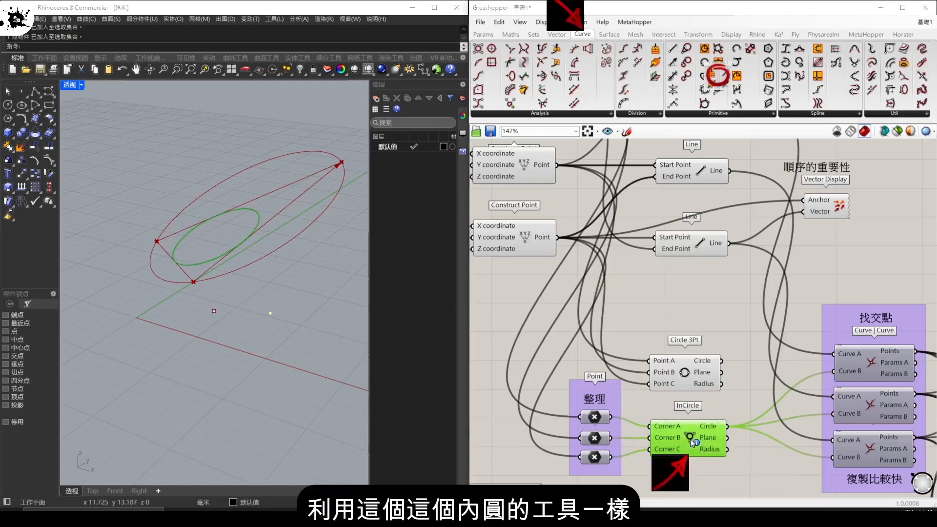
drag(692, 439, 691, 438)
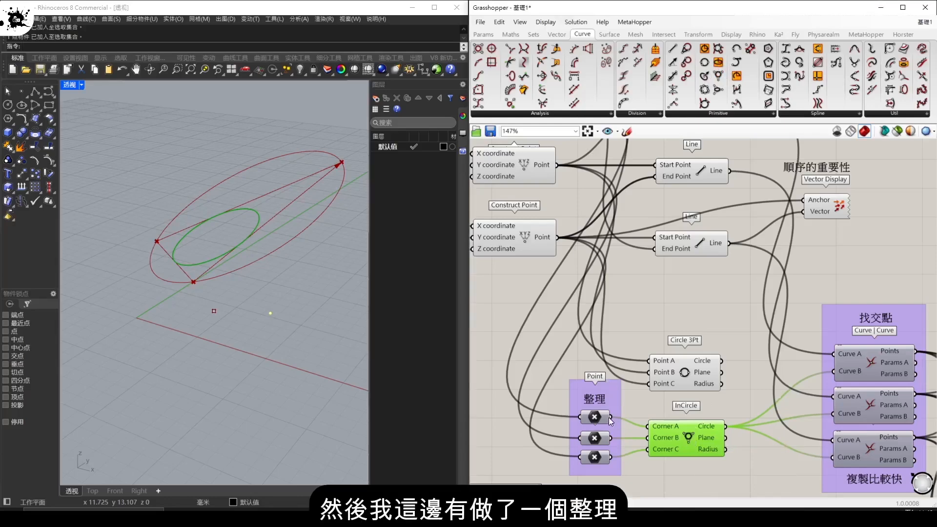
- Turn on the preview of the uppermost Point component in the 整理 group
right_drag(643, 379, 646, 433)
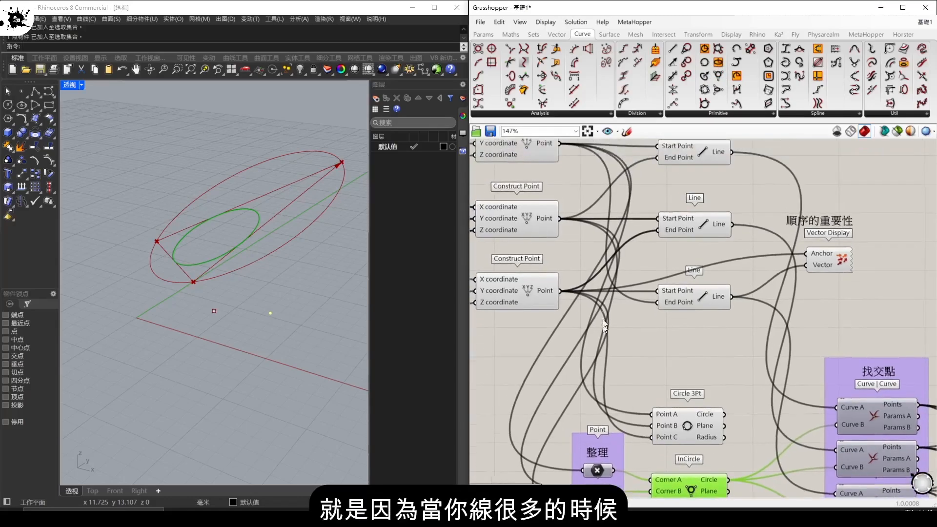
right_drag(647, 310, 659, 335)
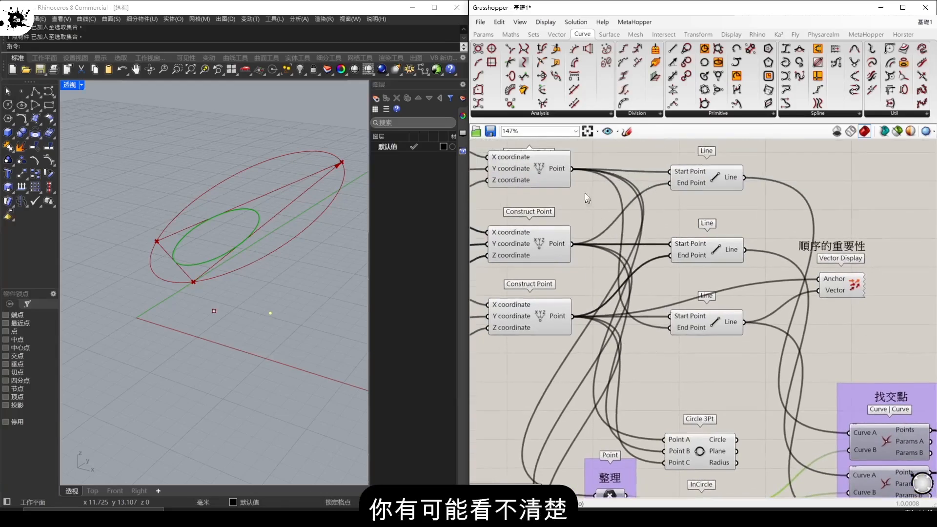
right_drag(627, 426, 640, 352)
click(622, 421)
click(626, 461)
click(623, 423)
right_click(623, 423)
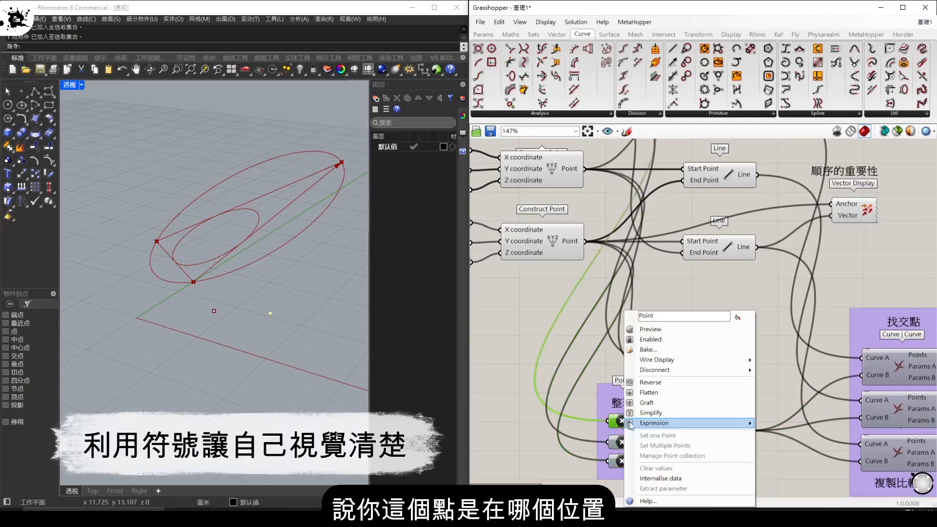
click(652, 333)
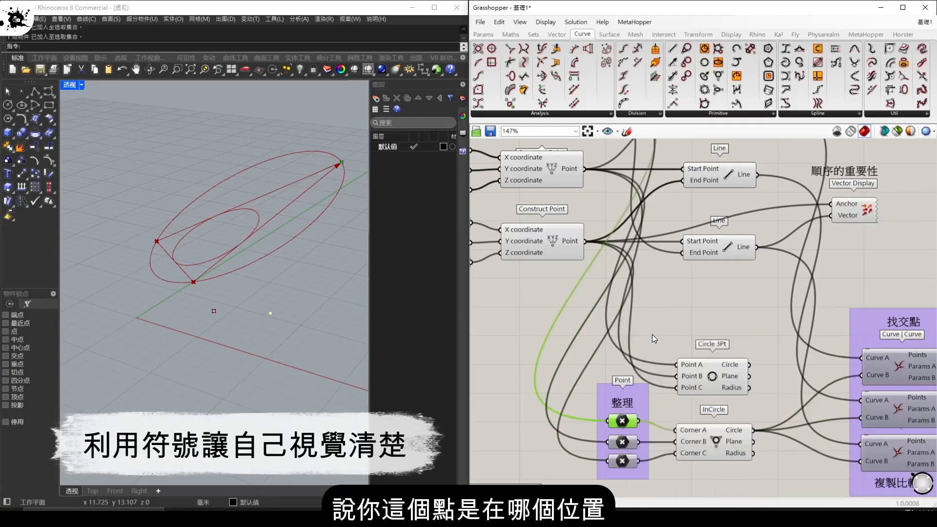
- Compare the uppermost Construct Point component with the uppermost Point component in the 整理 group by selecting each in turn
right_click(624, 423)
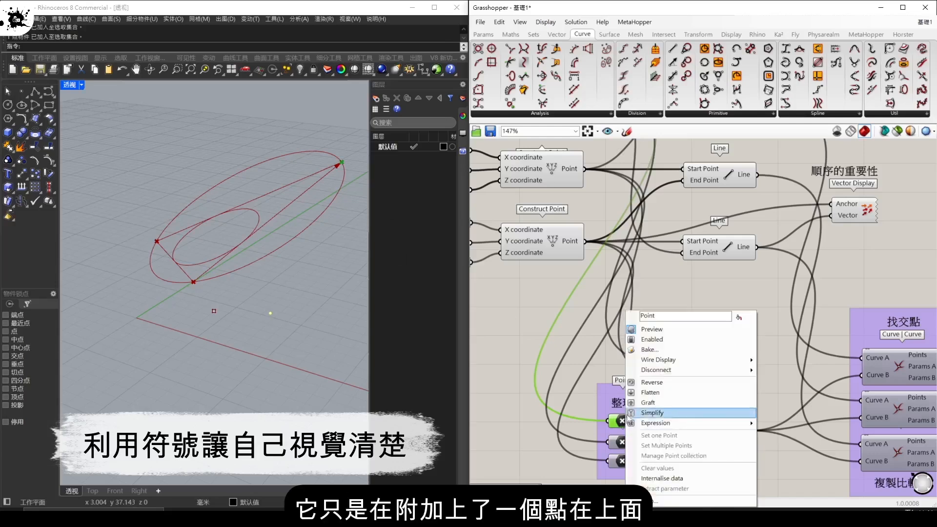
click(597, 213)
right_drag(601, 200, 616, 262)
click(579, 165)
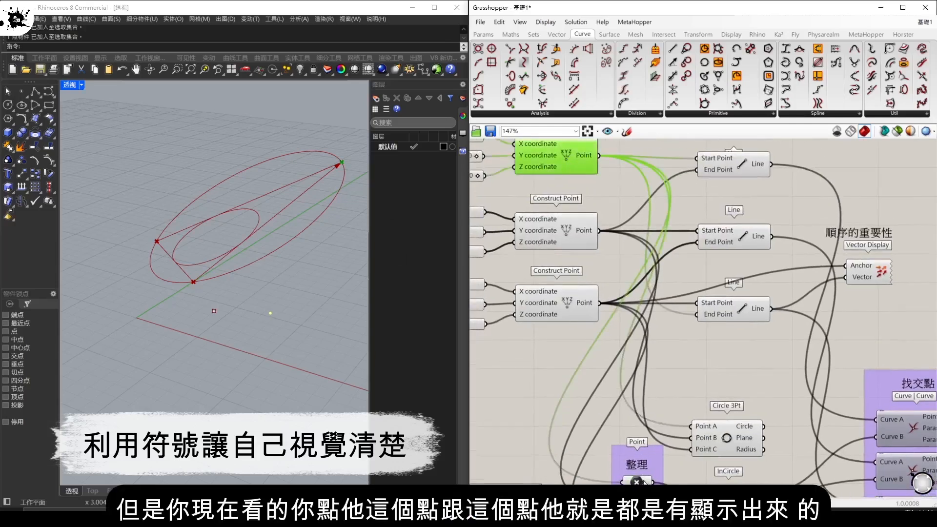
click(642, 482)
click(581, 161)
click(637, 482)
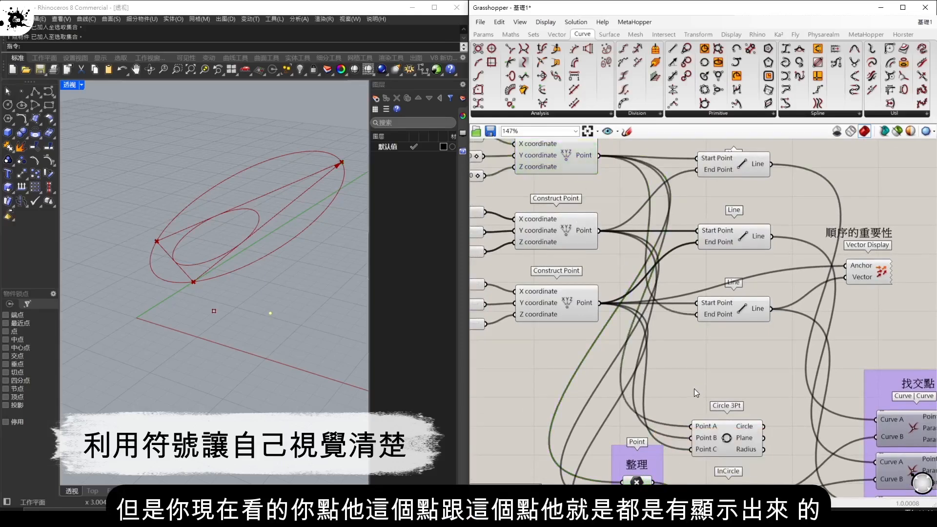
- Turn off the preview of the uppermost Point component in the 整理 group
scroll(636, 482, up, 3)
right_click(632, 398)
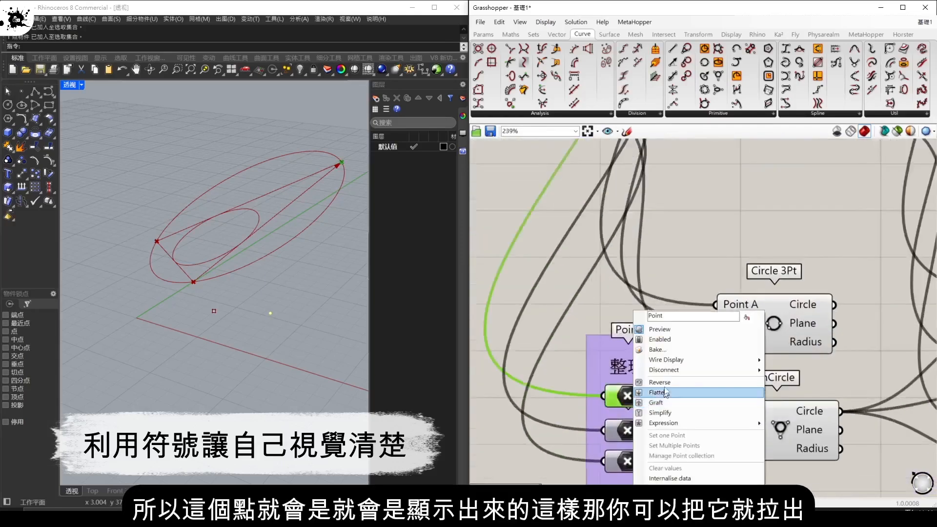
click(670, 332)
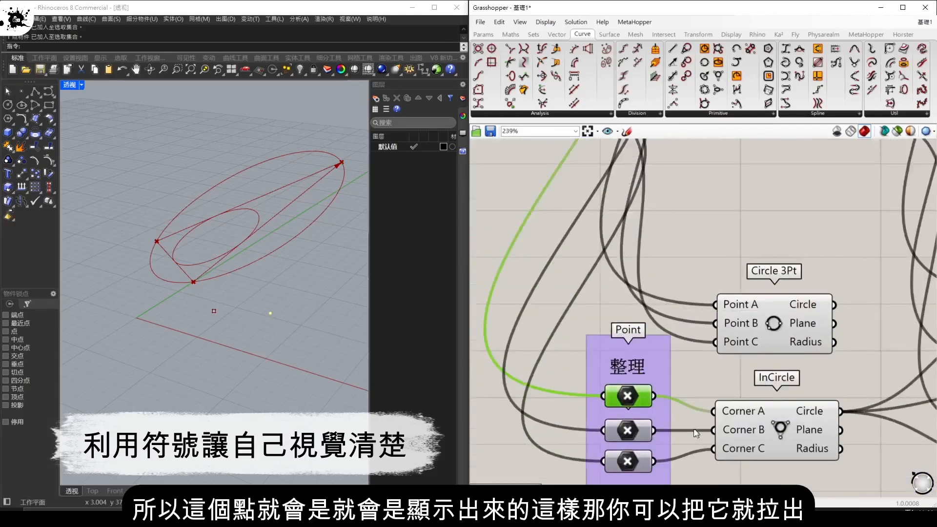
- Examine the InCircle component and the uppermost 整理 Point component that feeds its Corner A input
right_drag(621, 396, 532, 395)
scroll(658, 373, down, 3)
mouse_move(686, 413)
mouse_down()
mouse_move(684, 429)
mouse_move(683, 408)
mouse_up()
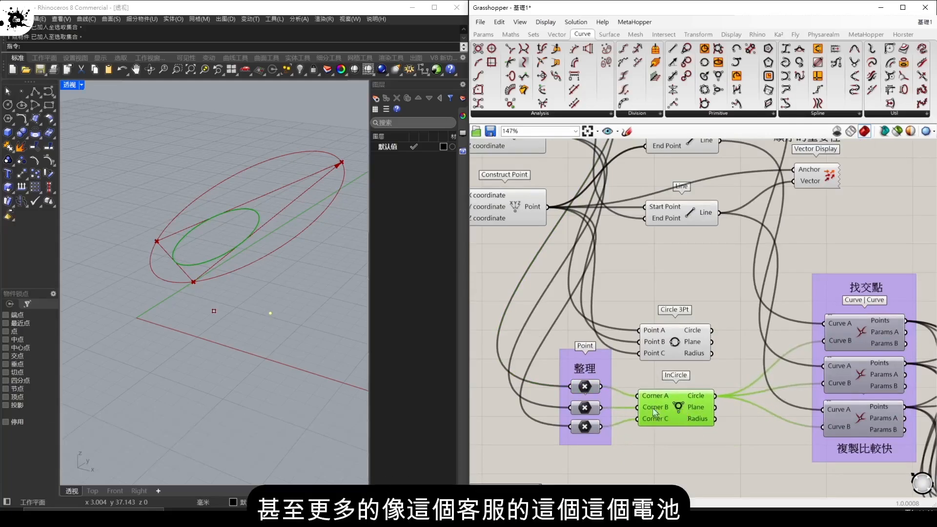
click(592, 391)
click(655, 448)
- Turn on the preview of the uppermost Curve | Curve component in the 找交點 group and locate that component in the component library
right_drag(731, 431, 673, 443)
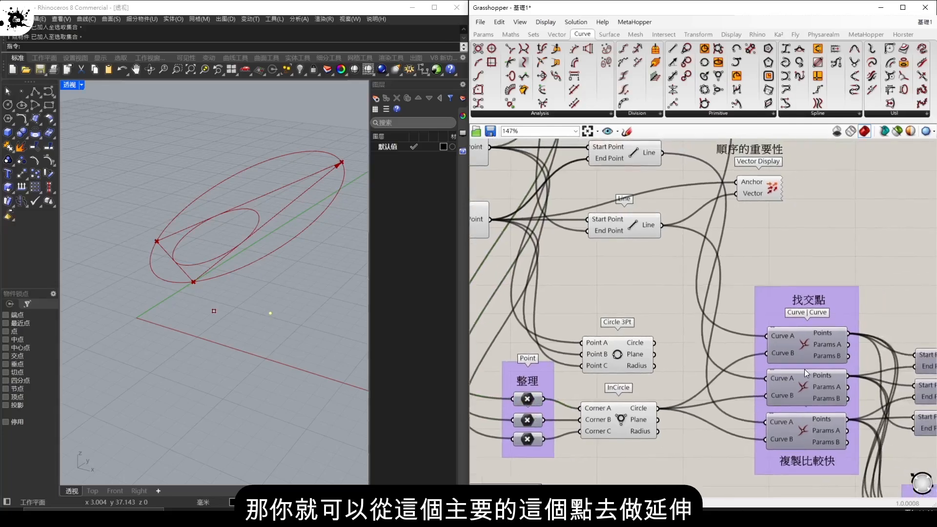
right_drag(875, 302, 840, 294)
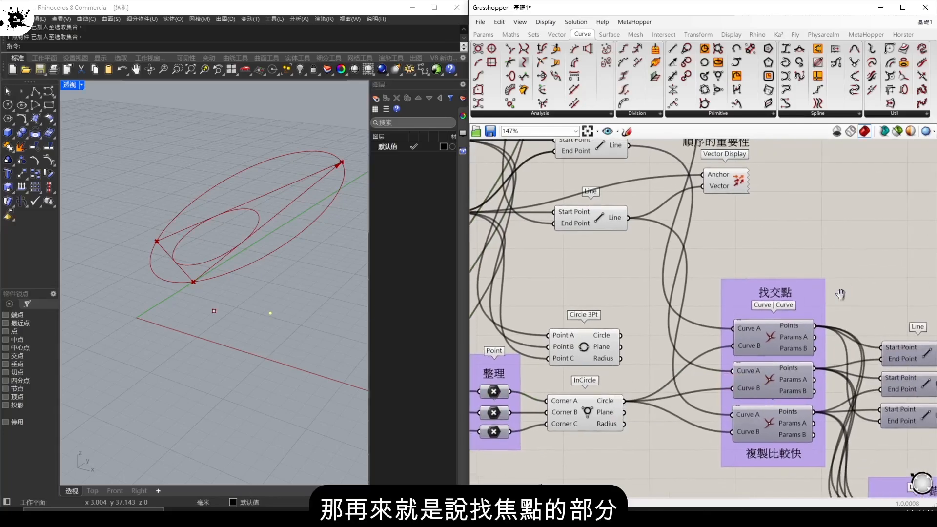
click(771, 337)
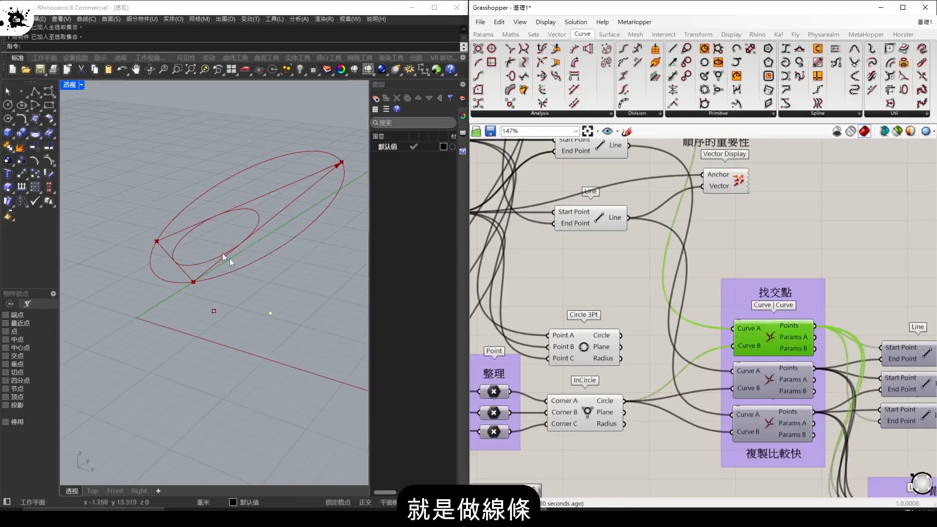
right_click(771, 337)
click(791, 352)
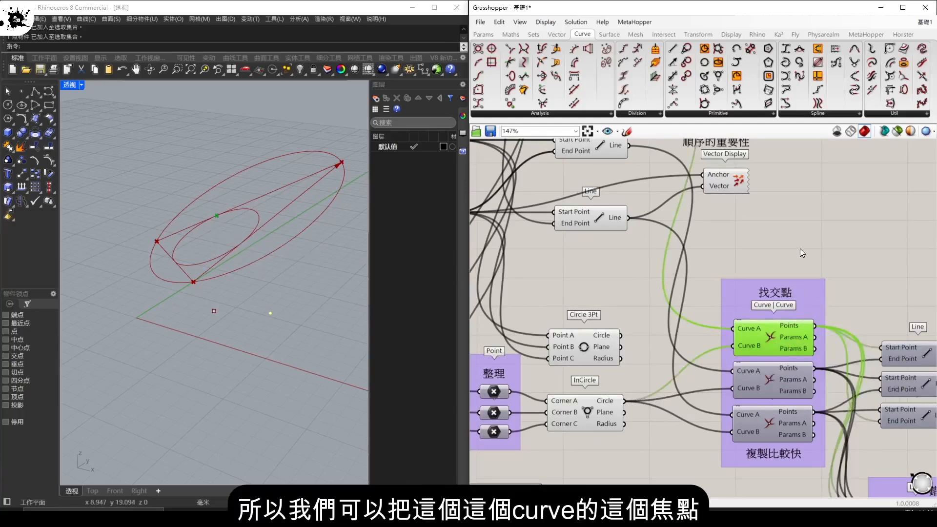
click(664, 34)
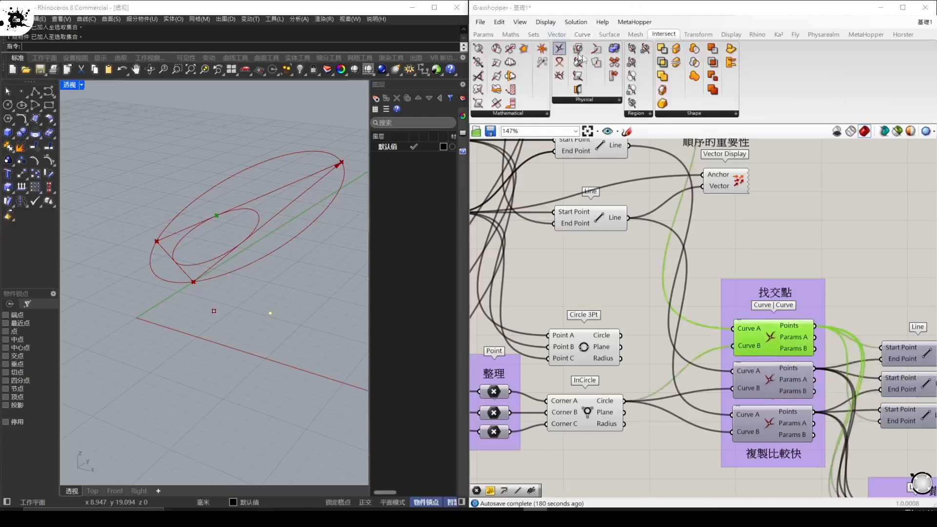
- Turn on the previews of the second and third Curve | Curve components in the 找交點 group
right_drag(820, 243, 832, 325)
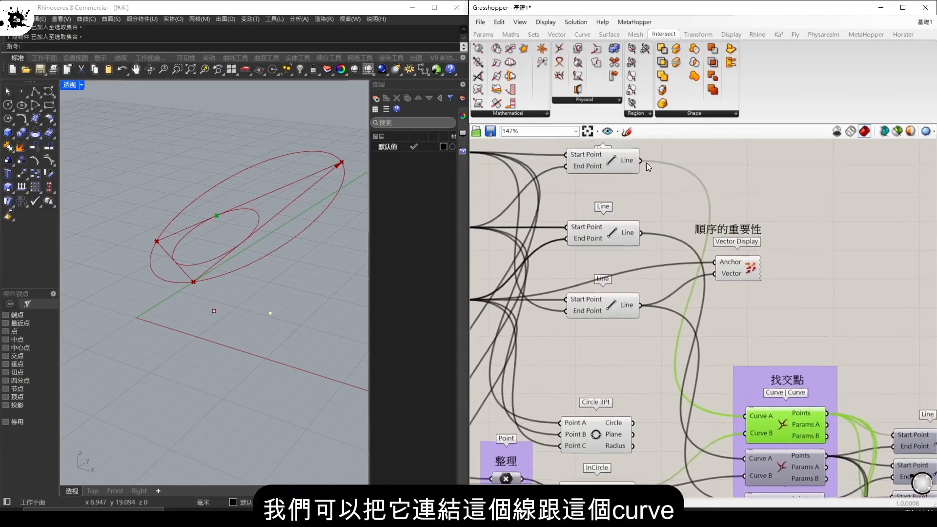
right_drag(739, 378, 743, 332)
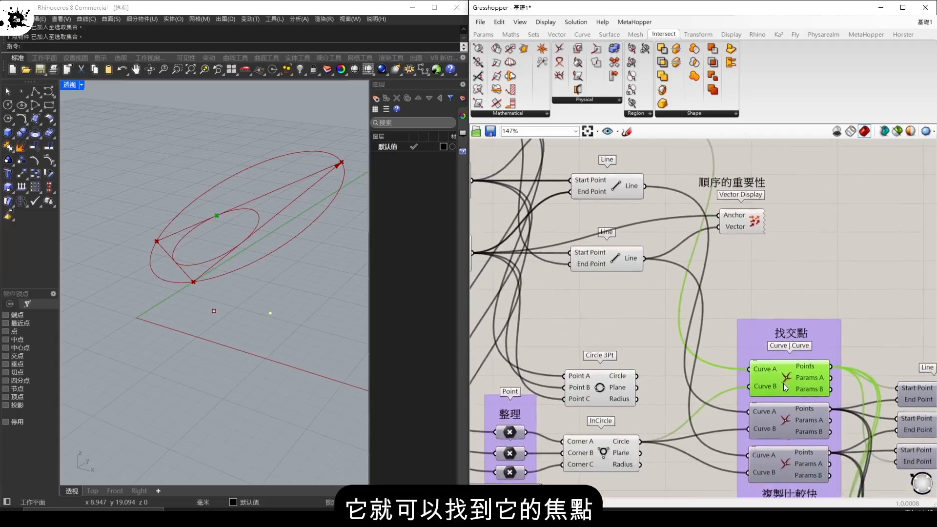
click(794, 424)
right_click(795, 421)
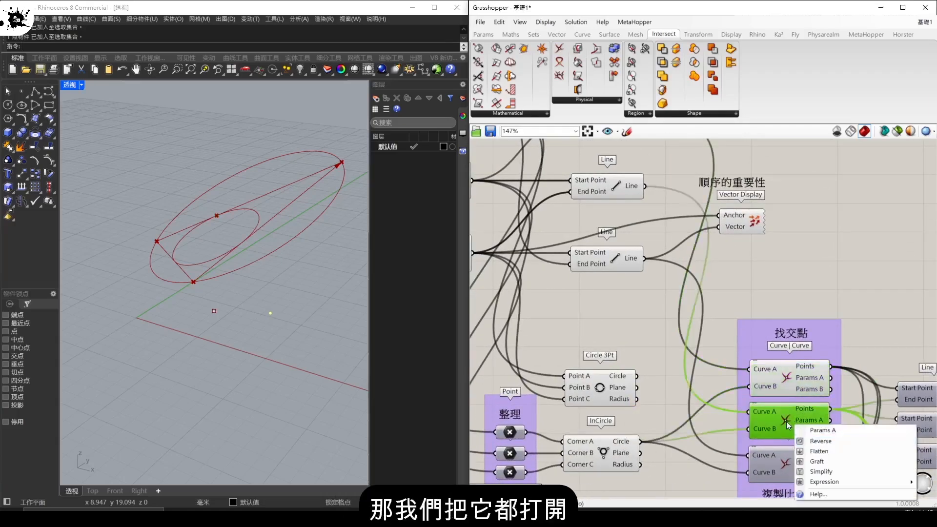
right_click(786, 421)
click(790, 440)
click(786, 458)
right_click(787, 458)
click(792, 459)
- Select the three Curve | Curve components one after another to inspect the intersection point each one produces
right_drag(772, 384, 626, 283)
click(626, 283)
click(645, 319)
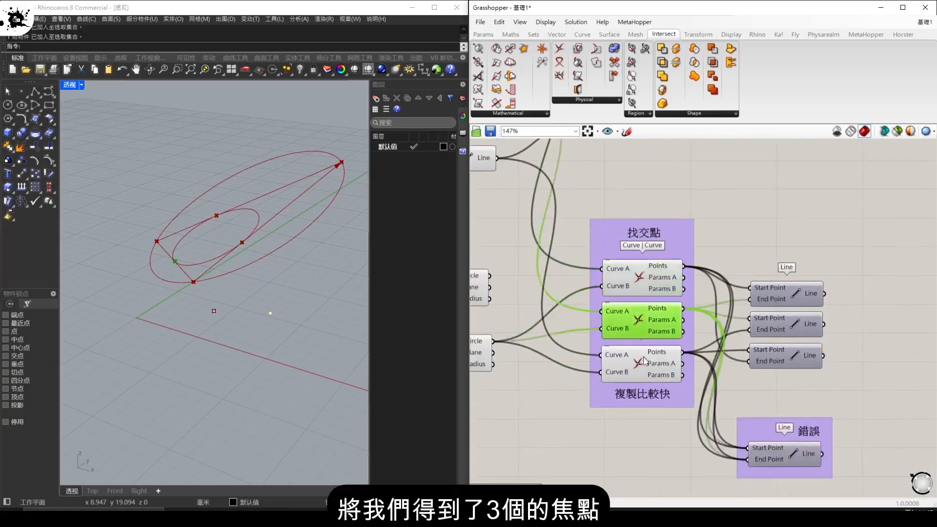
click(632, 369)
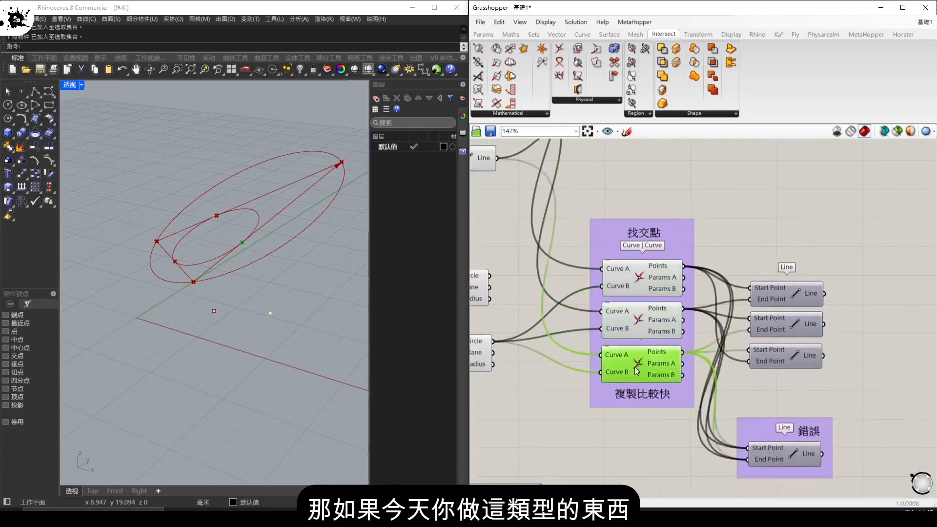
- Move the lowest Curve | Curve component below the 複製比較快 note and delete the other two Curve | Curve components
drag(634, 366, 616, 438)
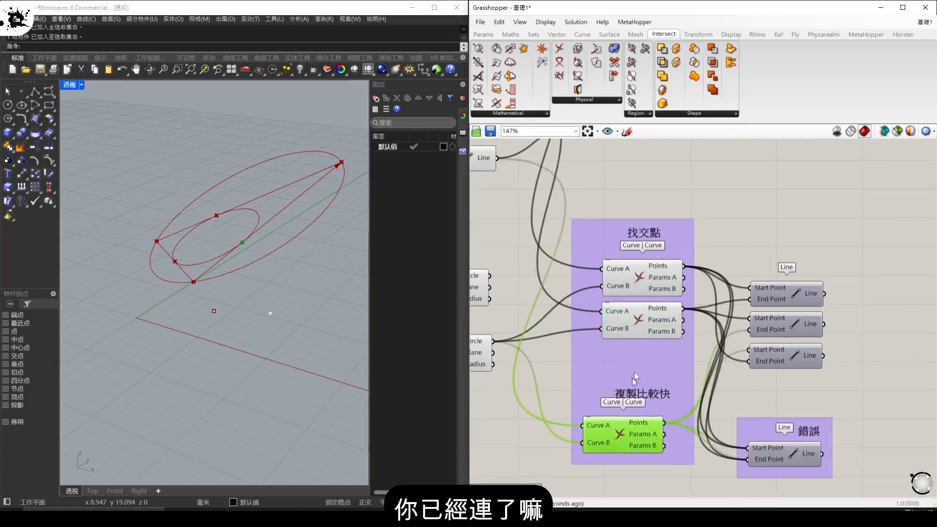
click(638, 318)
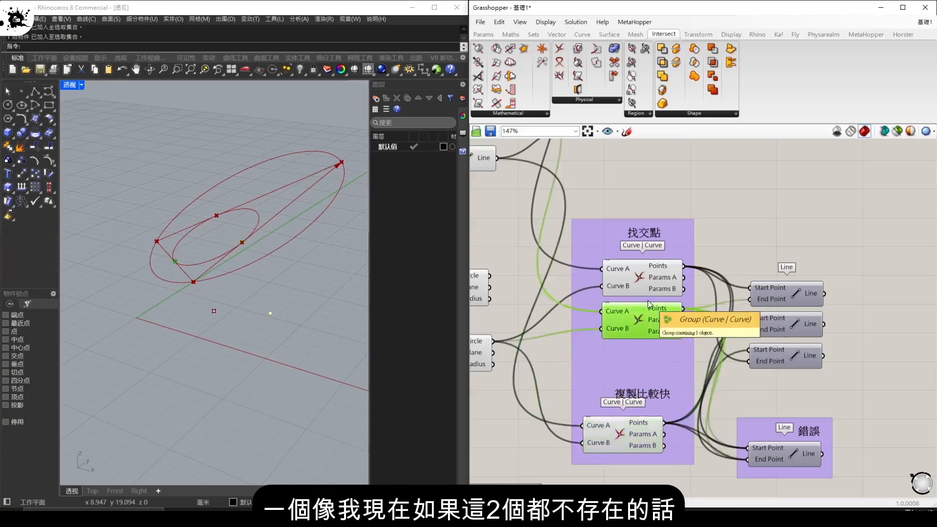
key(Delete)
click(638, 279)
key(Delete)
click(632, 439)
- Move the remaining Curve | Curve component up beneath the 找交點 heading and duplicate it with its input wires
drag(631, 437, 648, 277)
key(ctrl+c)
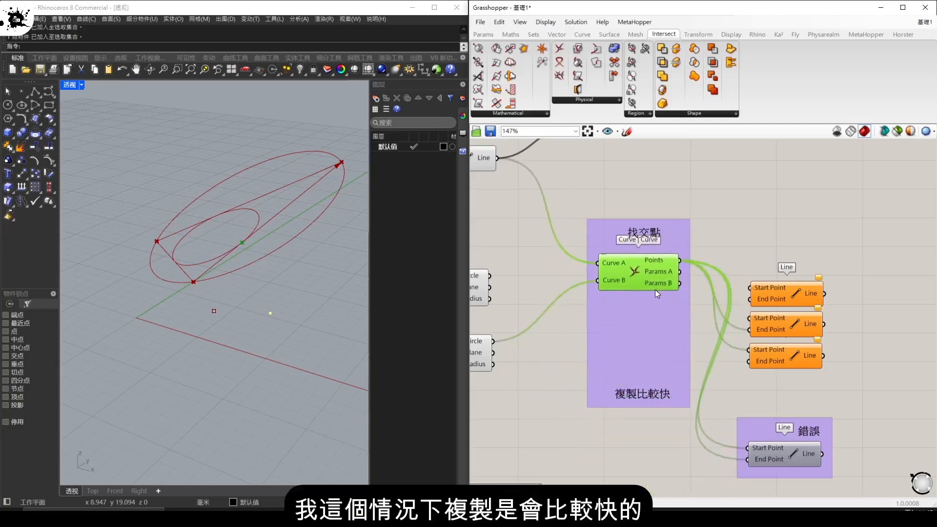
key(ctrl+shift+v)
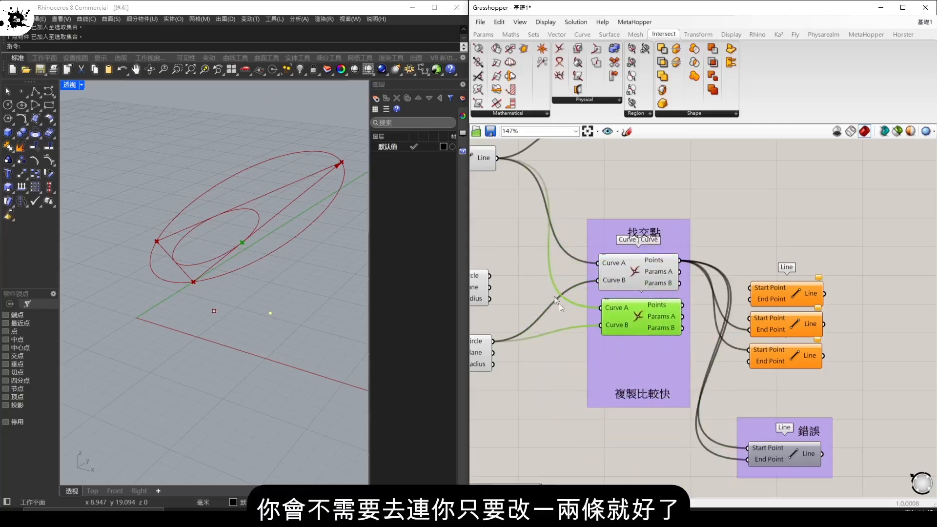
- Undo the duplication and deletions, and move the lowest Curve | Curve component back above the 複製比較快 note
key(ctrl+z)
key(ctrl+z)
key(ctrl+z)
key(ctrl+z)
key(ctrl+z)
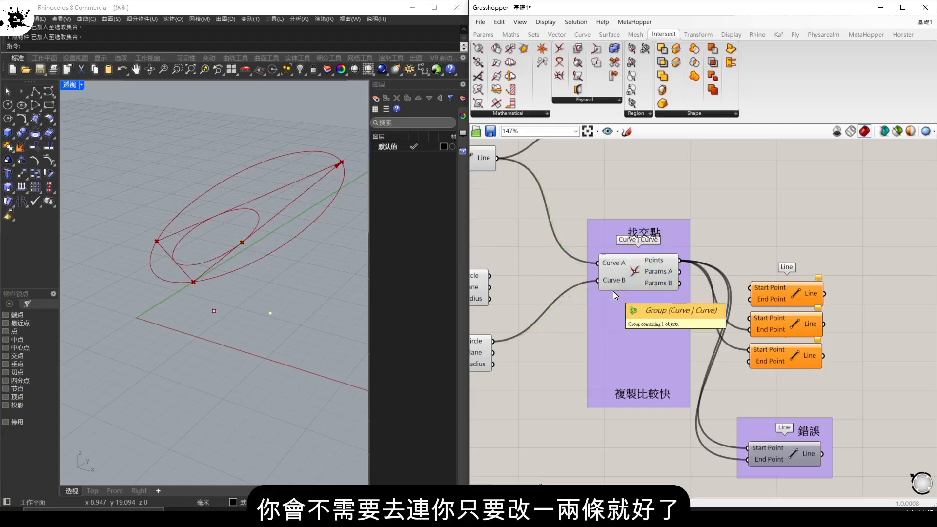
drag(639, 440, 658, 367)
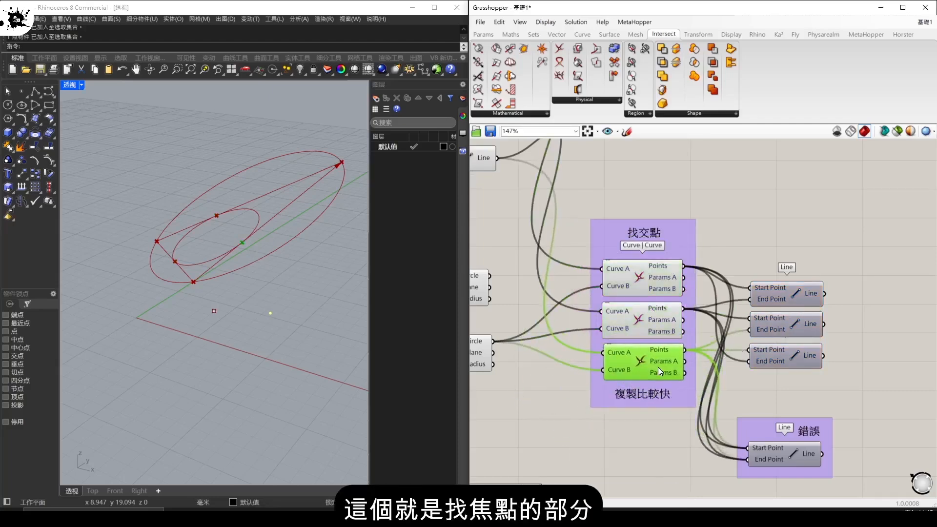
- Turn on the previews of the three Line components that connect the intersection points
right_drag(744, 260, 680, 254)
right_click(723, 293)
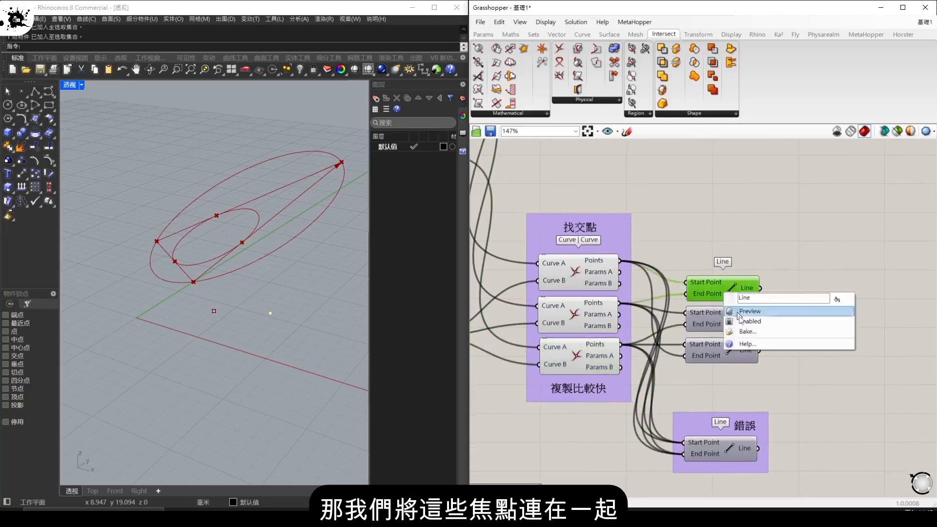
right_click(731, 318)
right_click(732, 348)
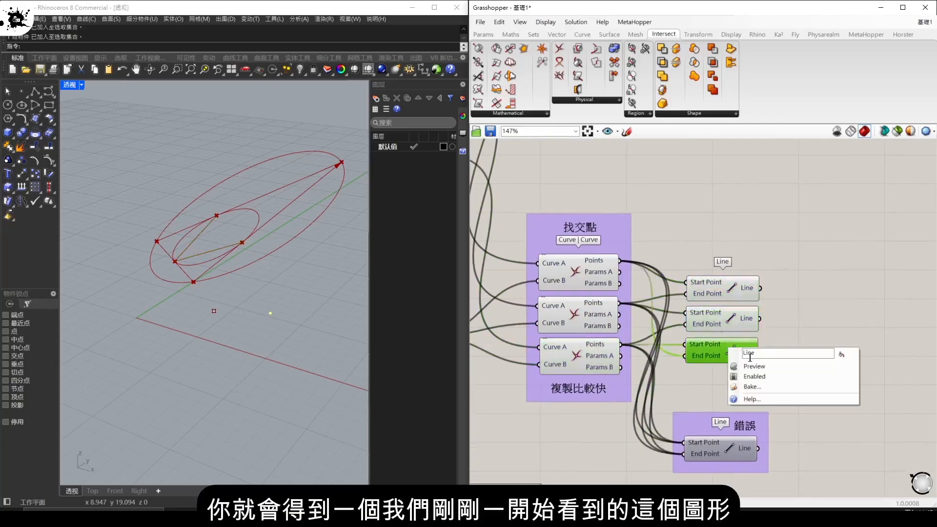
click(798, 330)
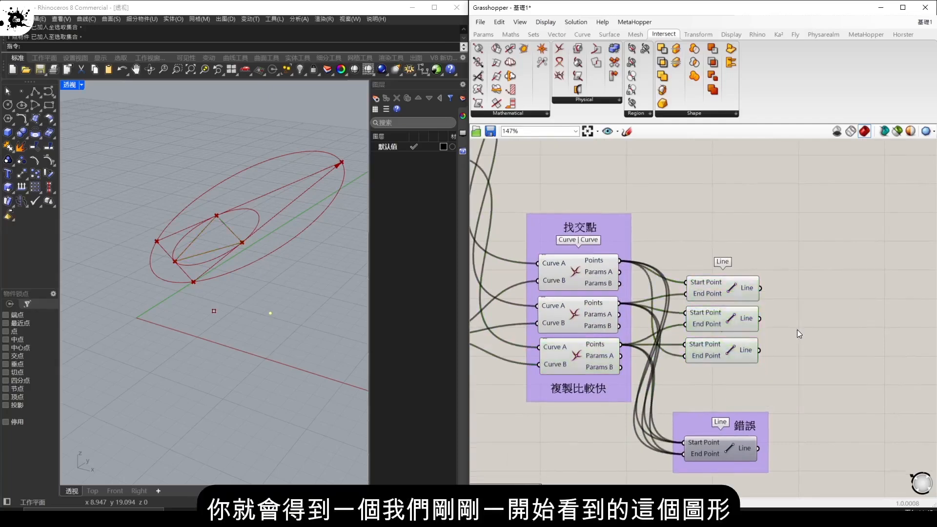
- Compare the three intersection Line components with the single Line component in the 錯誤 group by selecting them
click(734, 449)
drag(789, 374, 725, 267)
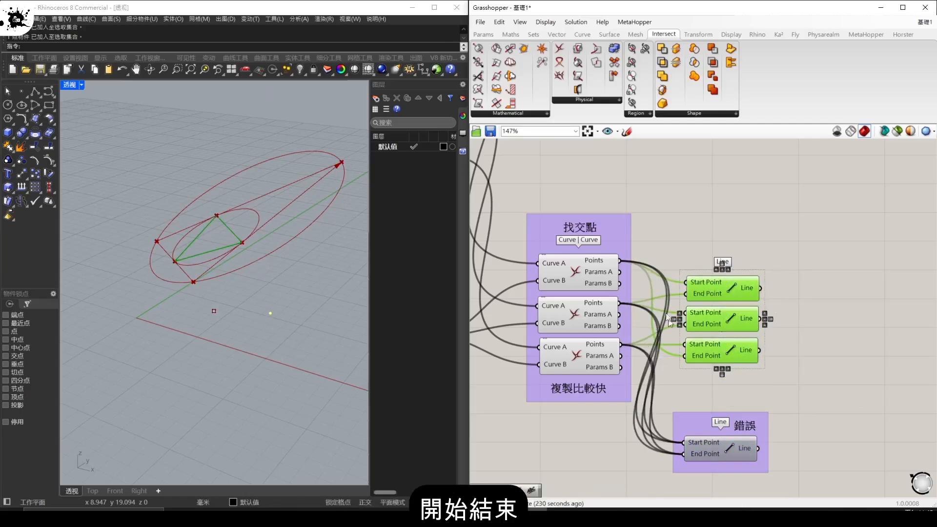
click(739, 446)
click(802, 472)
drag(801, 471, 712, 414)
click(860, 403)
- Turn on the preview of the Line component in the 錯誤 group and turn off the previews of the three Line components above it
right_click(732, 449)
click(761, 467)
drag(790, 379, 713, 266)
middle_click(769, 265)
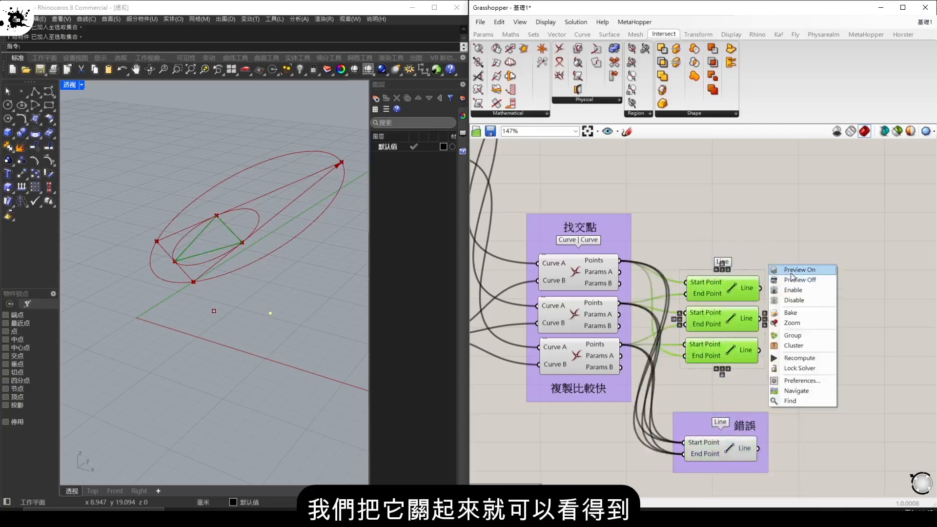
click(800, 280)
click(729, 439)
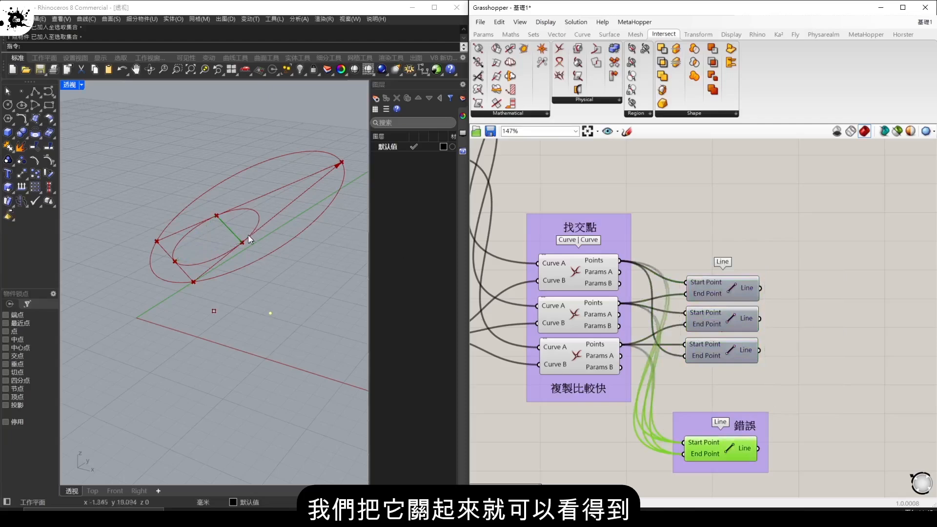
click(802, 444)
drag(801, 485, 694, 414)
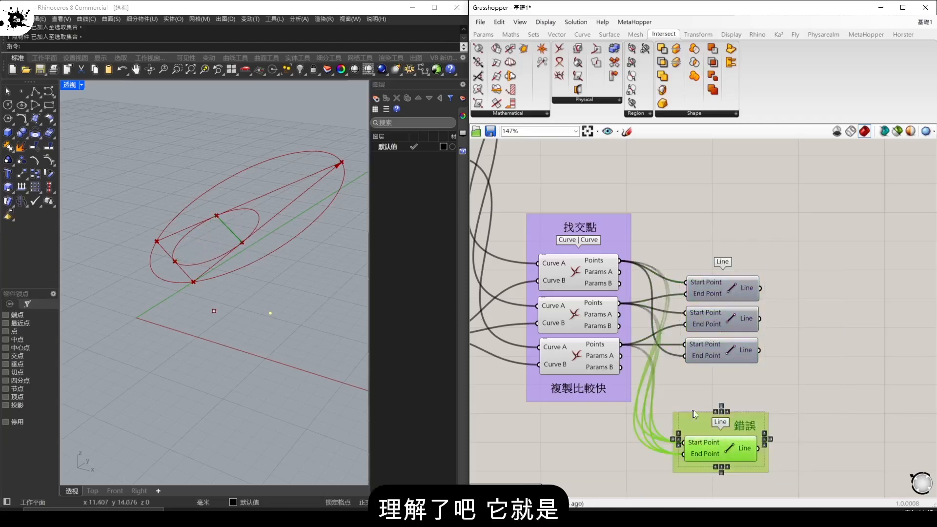
click(848, 438)
- Turn off the preview of the 錯誤 Line component and turn the three intersection Line previews back on
click(745, 451)
right_click(733, 447)
click(770, 465)
drag(781, 381, 728, 241)
right_click(763, 266)
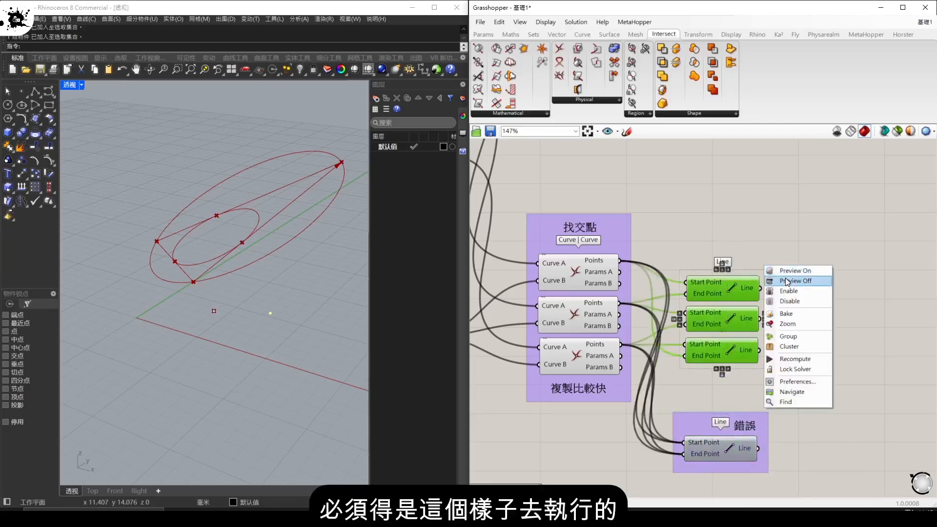
click(786, 271)
- Look over the start of the 基礎案例2~產生多條線連結成網 definition below the first example
scroll(769, 285, down, 8)
scroll(767, 285, down, 2)
right_drag(799, 314, 775, 274)
scroll(673, 357, up, 6)
scroll(603, 323, up, 2)
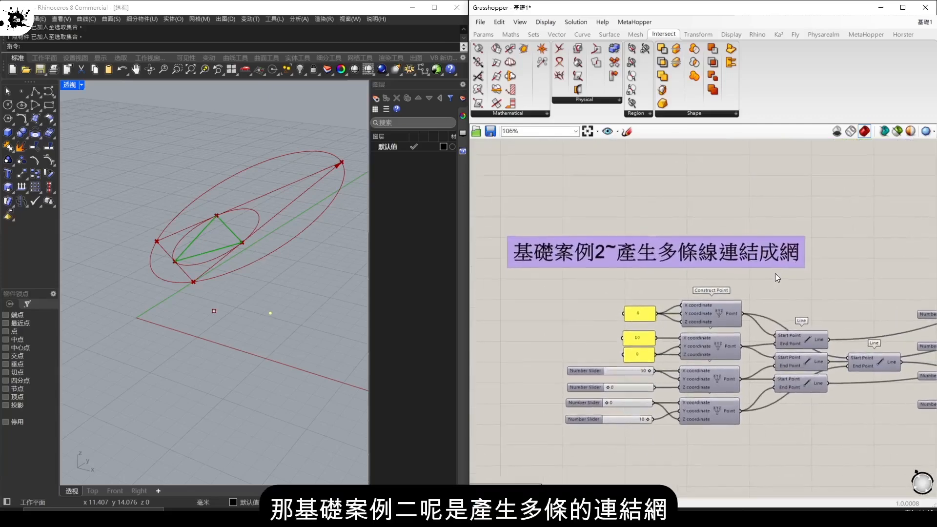
- Select all components of the 基礎案例1 definition and turn off their preview
scroll(775, 274, down, 6)
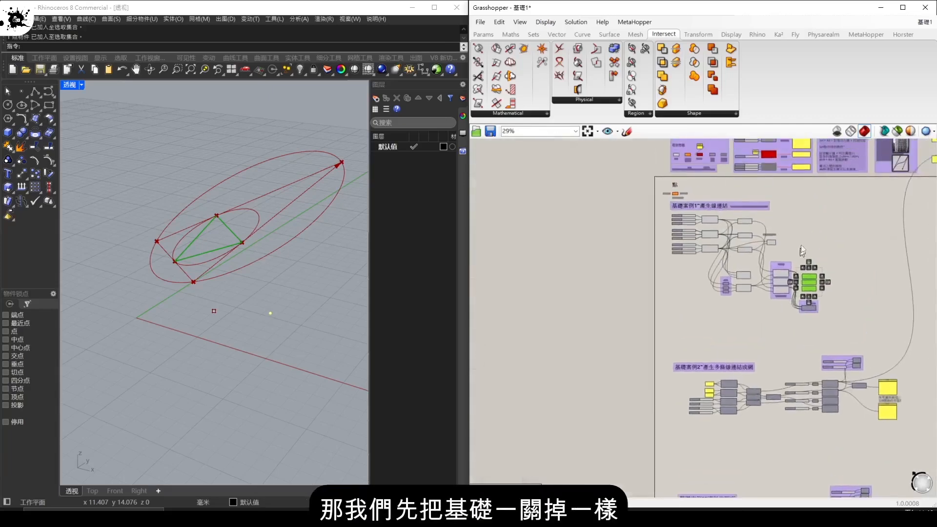
scroll(801, 244, up, 1)
drag(867, 358, 614, 199)
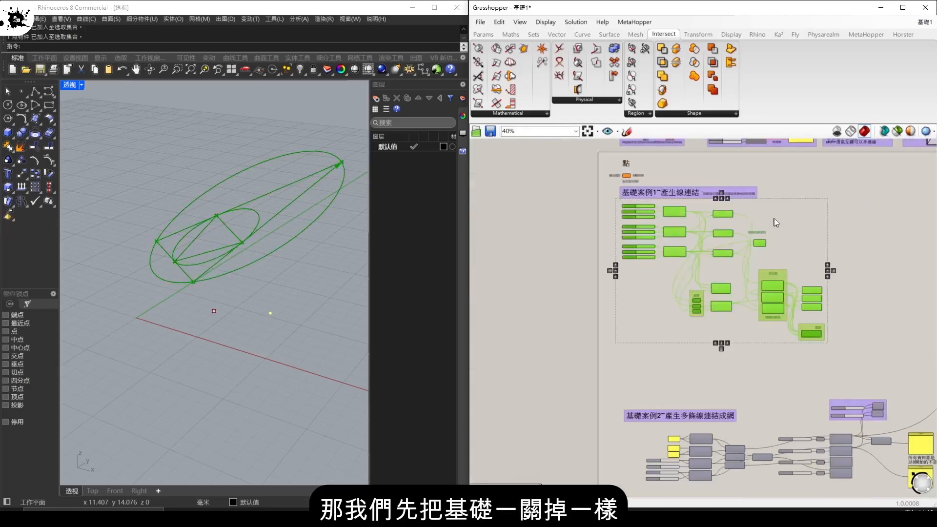
right_click(778, 218)
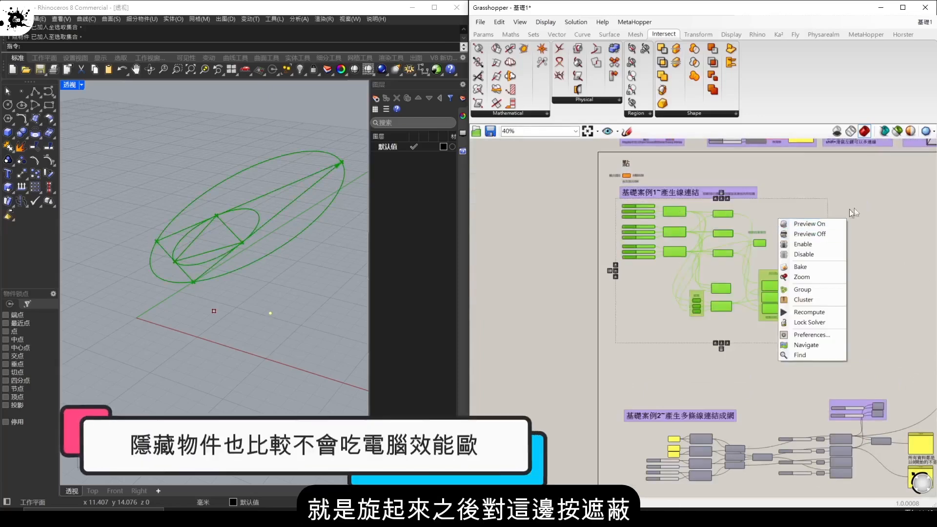
click(787, 235)
drag(846, 371, 599, 190)
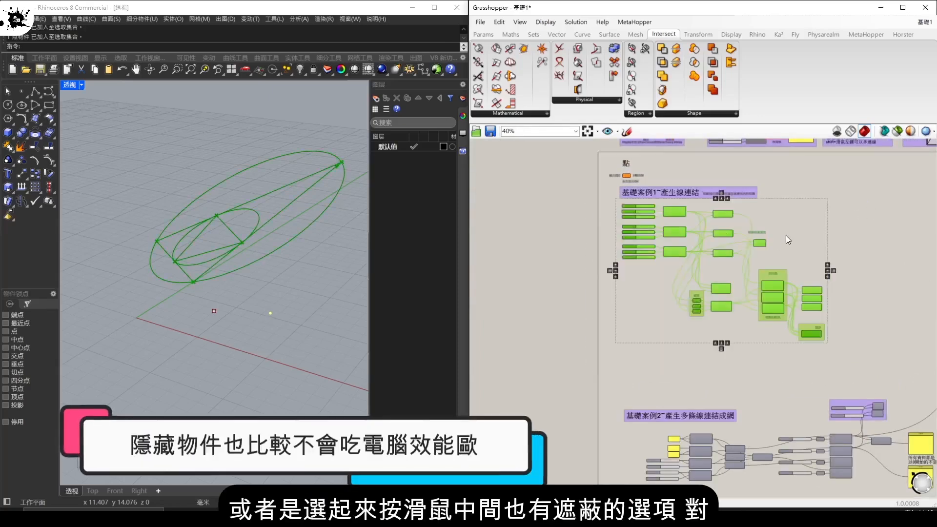
middle_click(786, 235)
click(812, 213)
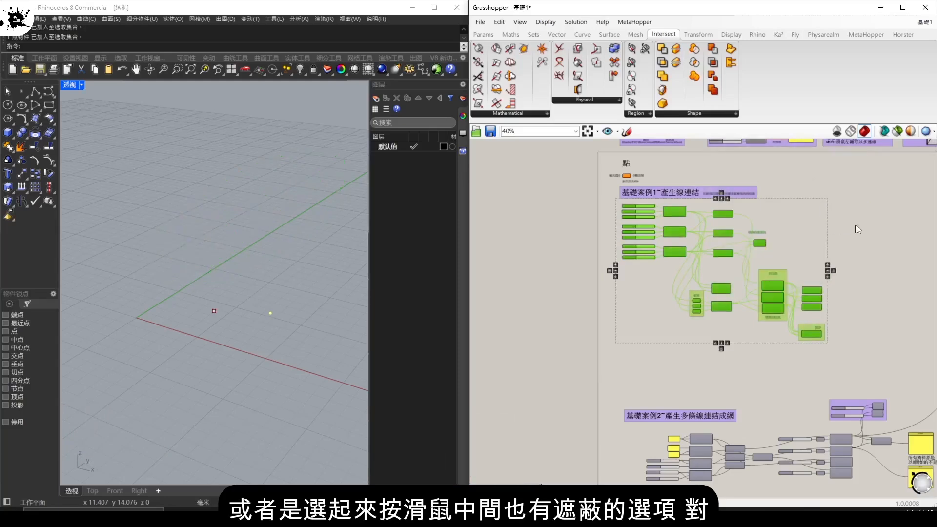
- Examine the four Construct Point components at the start of 基礎案例2 by selecting them one after another
scroll(725, 403, up, 6)
scroll(730, 411, down, 2)
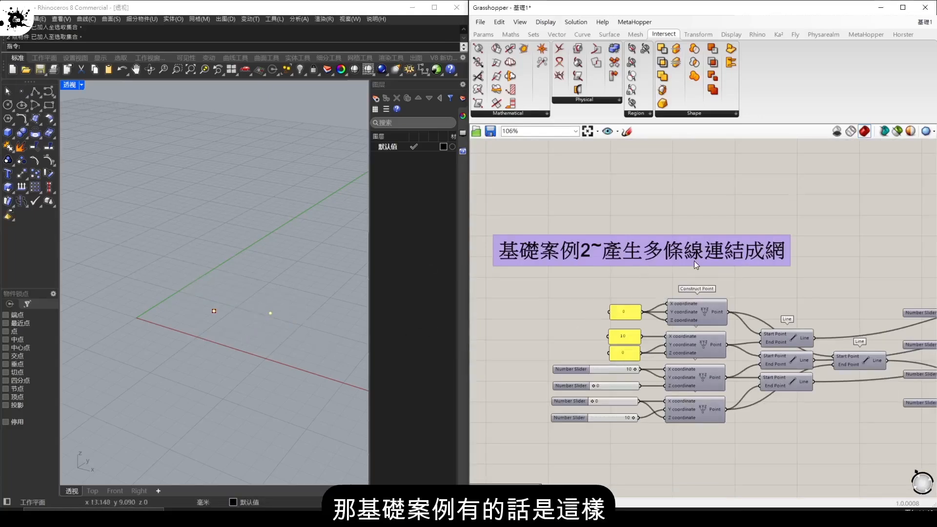
click(694, 313)
click(701, 345)
click(707, 378)
click(710, 420)
click(735, 446)
click(693, 410)
- Select the whole 基礎案例2 definition, turn on its preview and view the resulting net in the perspective viewport
scroll(692, 410, down, 3)
scroll(692, 409, down, 3)
drag(488, 330, 489, 312)
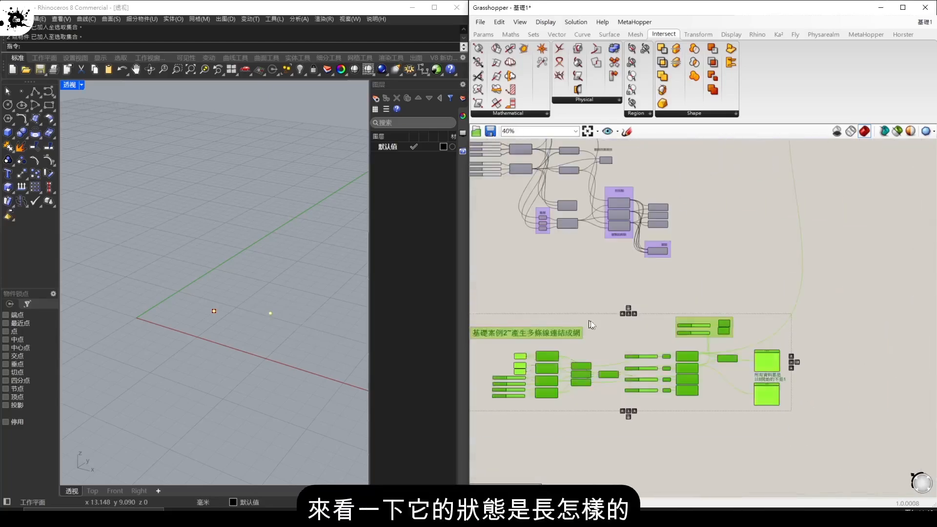
middle_click(635, 331)
click(657, 337)
click(610, 333)
right_drag(591, 343, 685, 336)
mouse_move(244, 297)
right_down()
mouse_move(244, 321)
mouse_move(244, 293)
right_up()
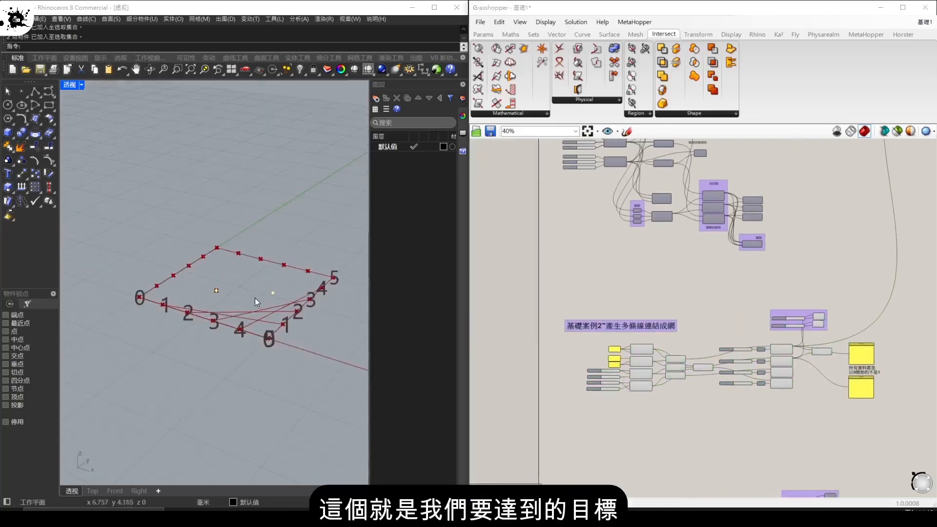
- Identify the corner points made by the first two Construct Point components by selecting each in turn
scroll(629, 356, up, 8)
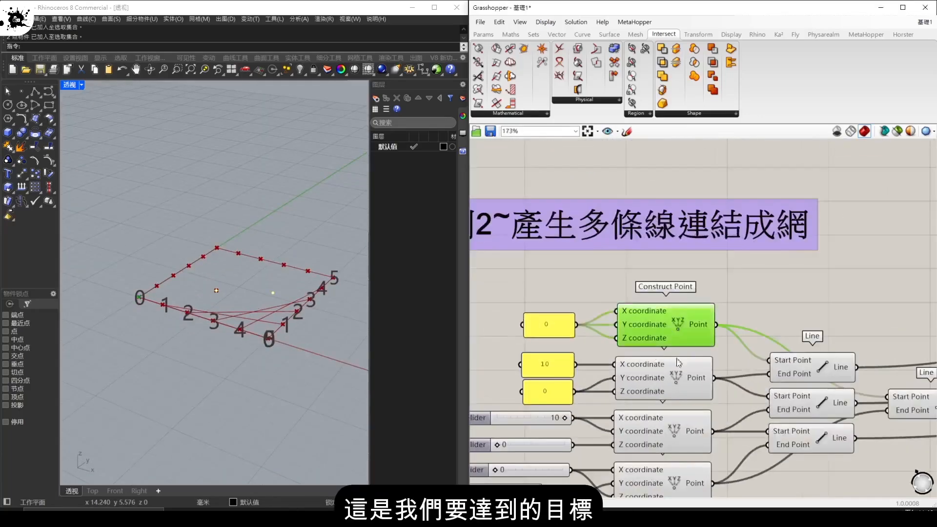
click(678, 376)
click(681, 322)
click(679, 373)
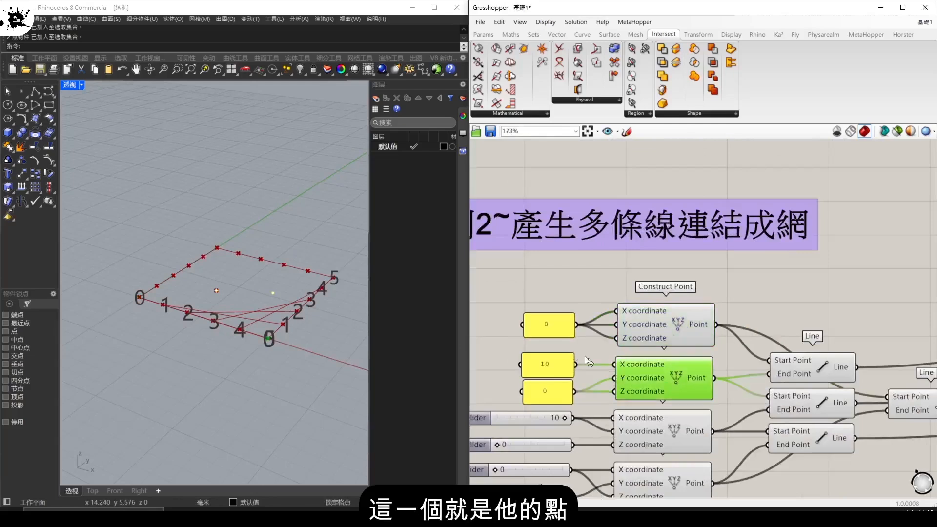
right_drag(665, 374, 668, 339)
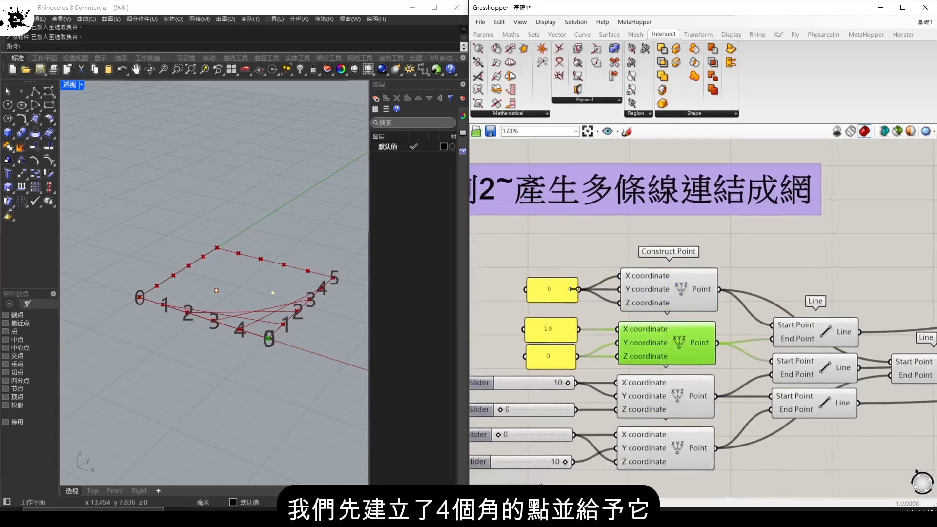
- Compare the fixed-value panels with the Number Sliders that feed the Construct Point coordinates
click(553, 337)
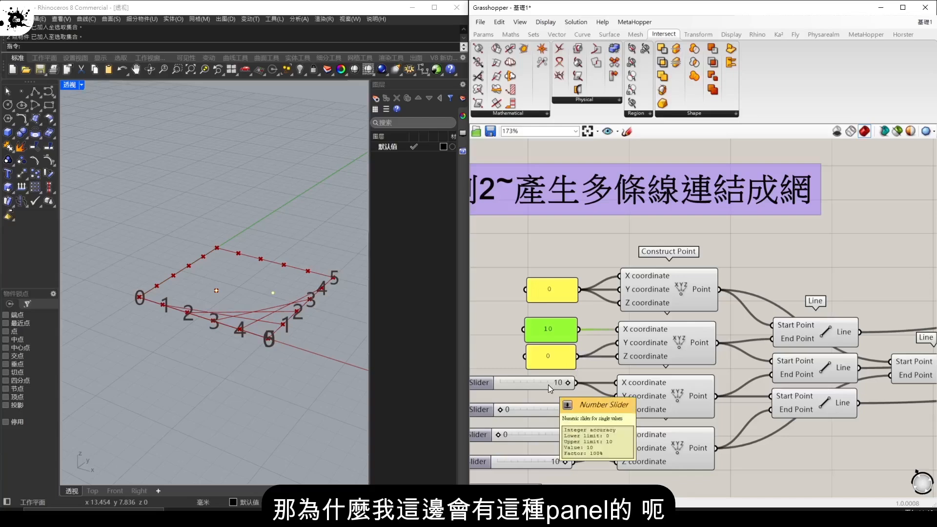
click(535, 389)
right_drag(515, 358, 545, 350)
click(594, 322)
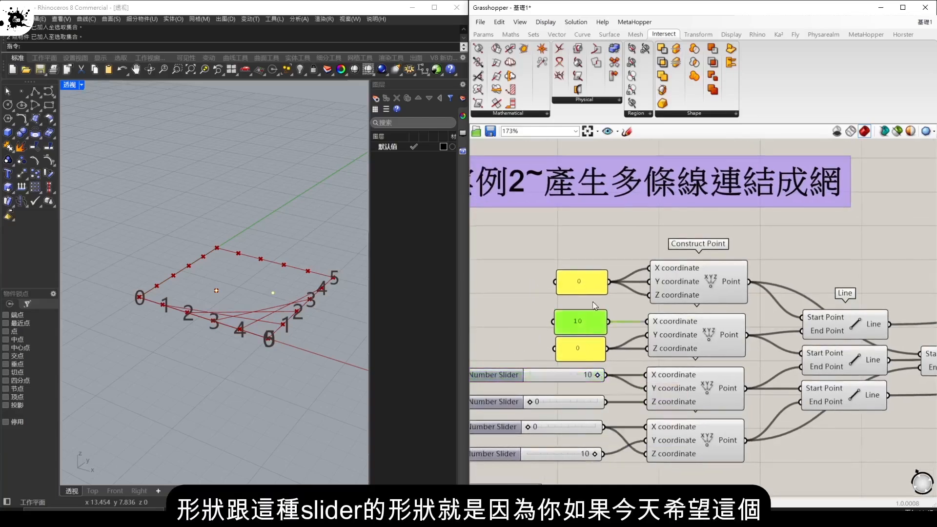
click(602, 284)
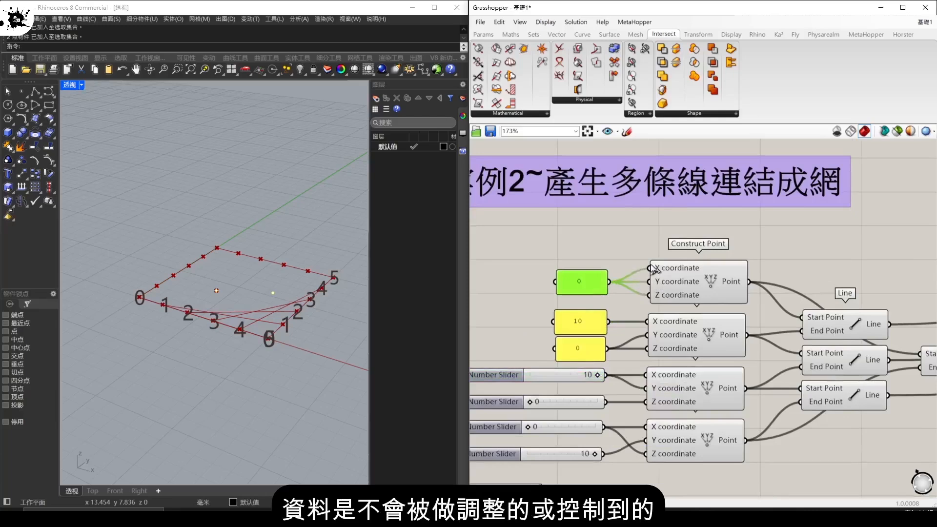
mouse_move(596, 373)
mouse_down()
mouse_move(578, 377)
mouse_move(607, 374)
mouse_up()
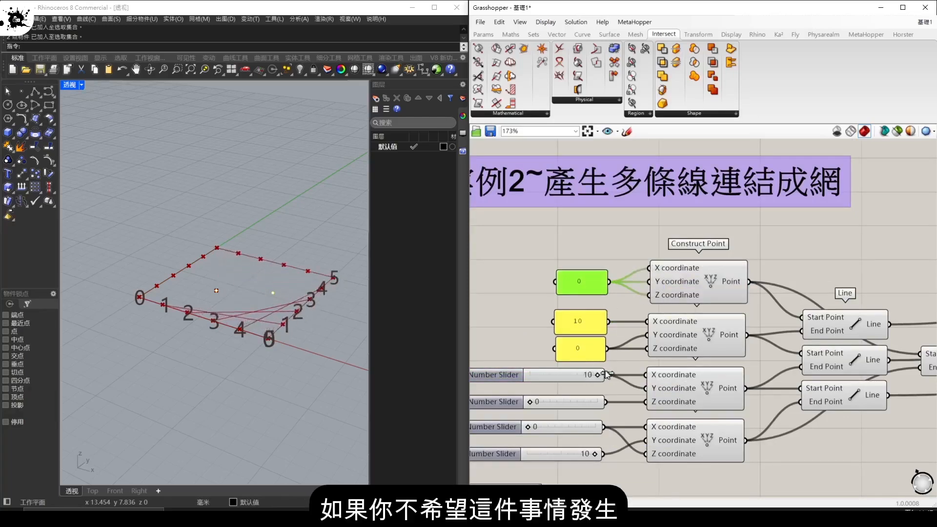
click(592, 323)
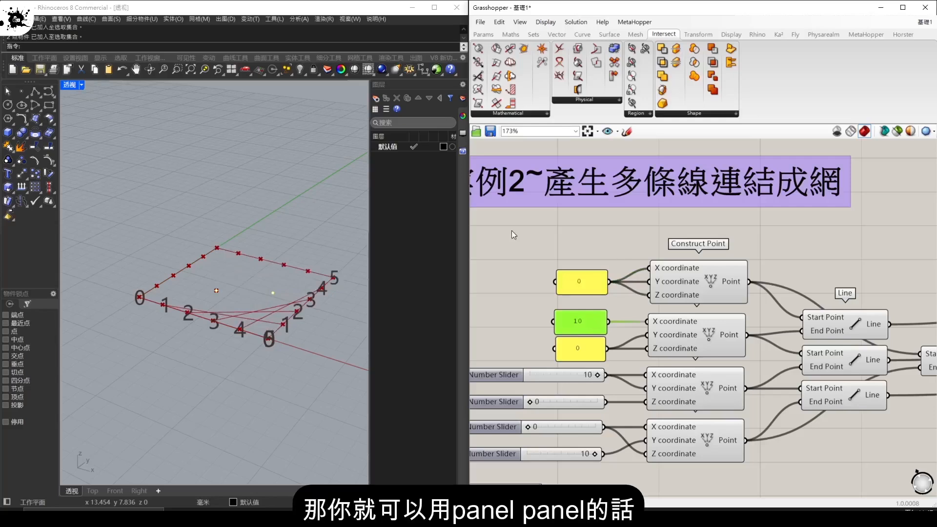
- Try placing a Panel from the component palette and another through the // keyword search, then remove both
click(483, 34)
drag(676, 65, 544, 253)
double_click(518, 322)
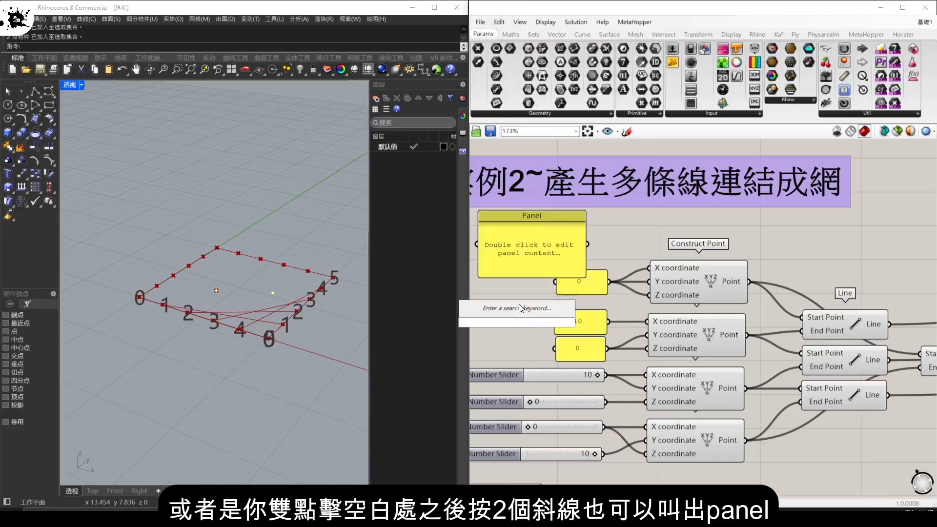
text(//)
key(Return)
key(ctrl+z)
click(544, 276)
key(Delete)
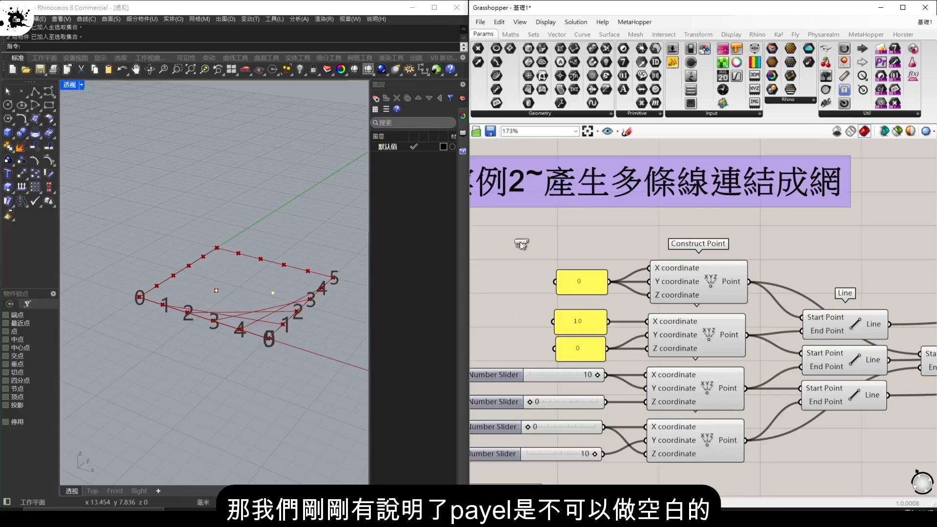
- Restore the removed Panel, enter 0 as its content, and delete it again
key(ctrl+z)
double_click(532, 256)
text(0)
key(Return)
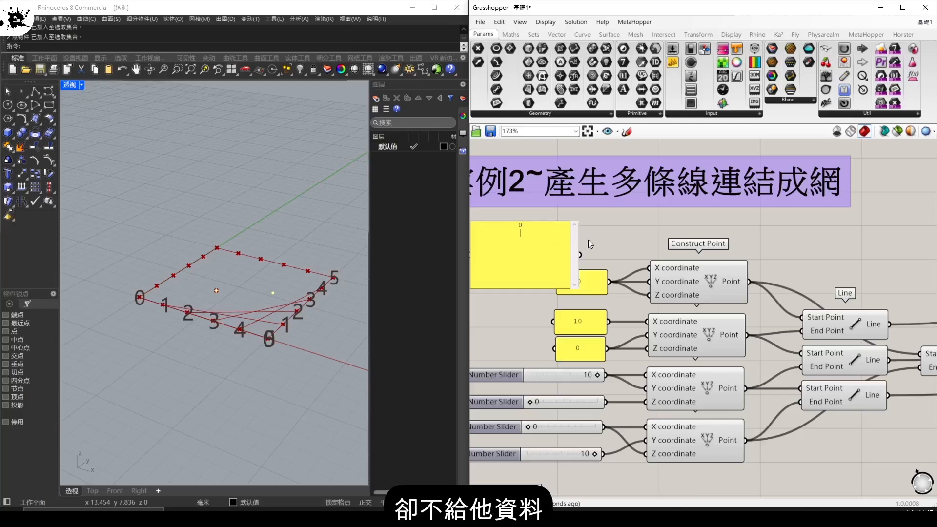
click(629, 239)
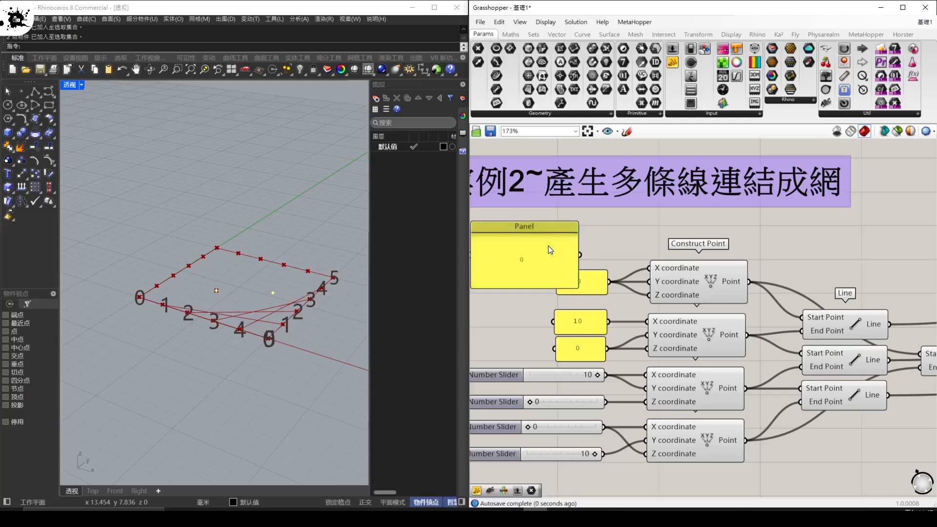
click(575, 245)
key(Delete)
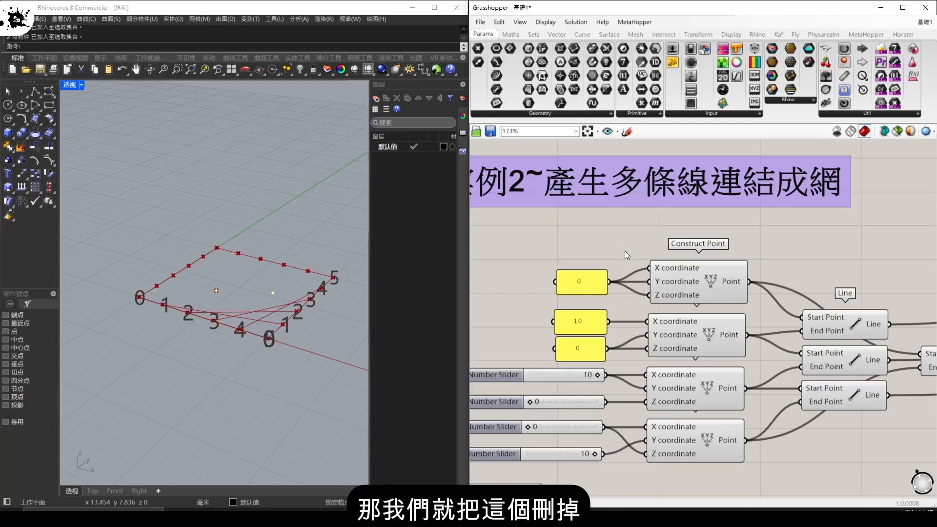
- Move the 10 panel feeding the second Construct Point slightly upward
click(596, 321)
drag(595, 318, 596, 319)
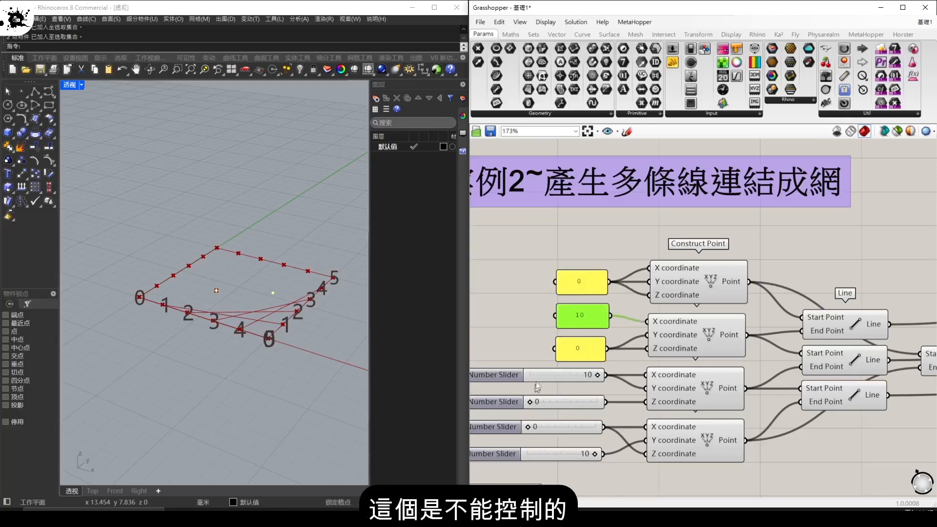
- Examine the three stacked Line components that connect the corner points by selecting each one
right_drag(819, 376, 724, 384)
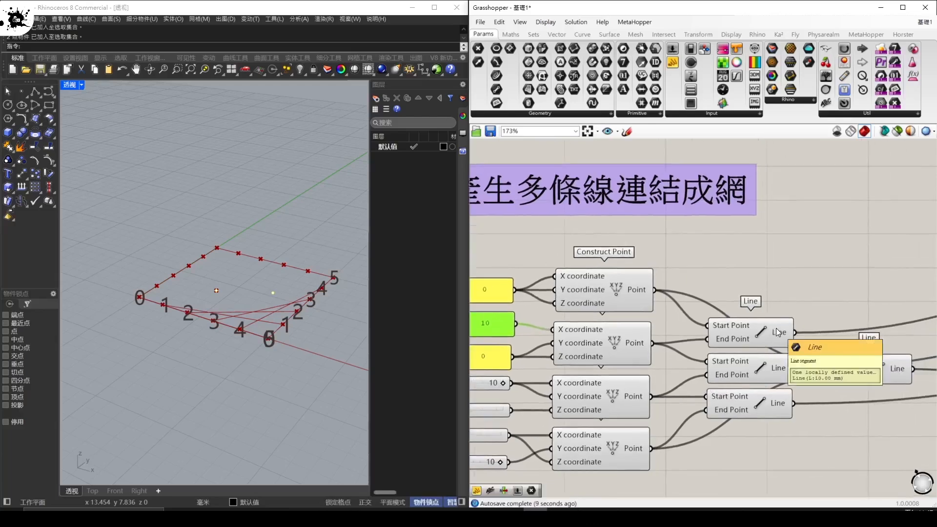
click(760, 332)
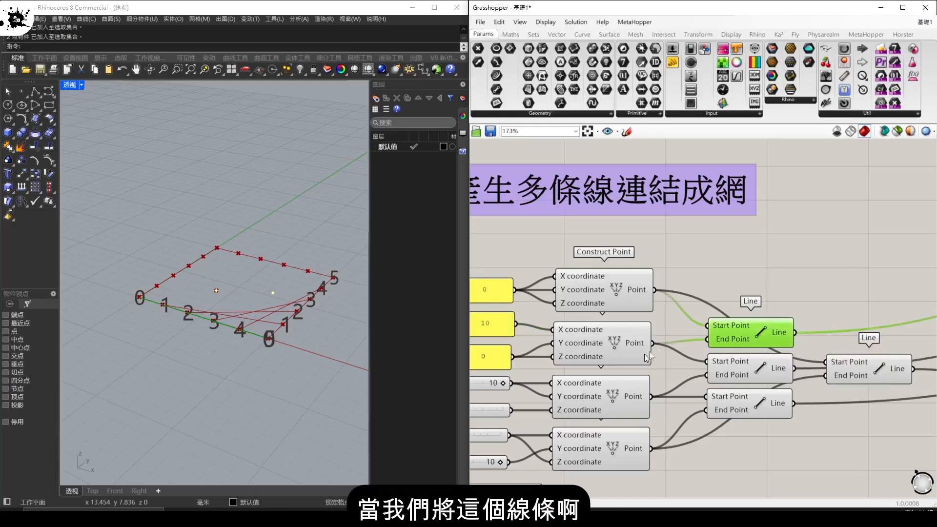
click(752, 374)
click(758, 406)
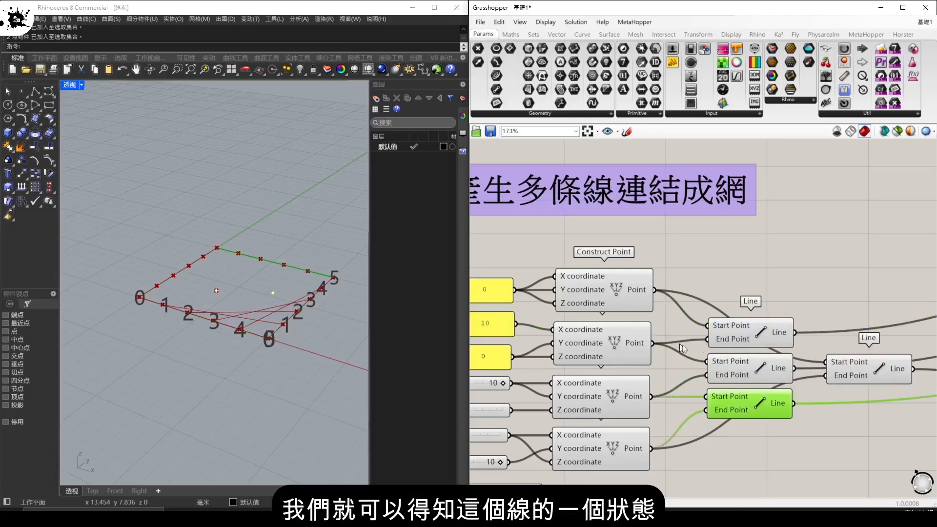
- Turn off the preview of the Point List group above the Divide Curve components
scroll(786, 301, down, 5)
scroll(787, 306, up, 4)
click(761, 268)
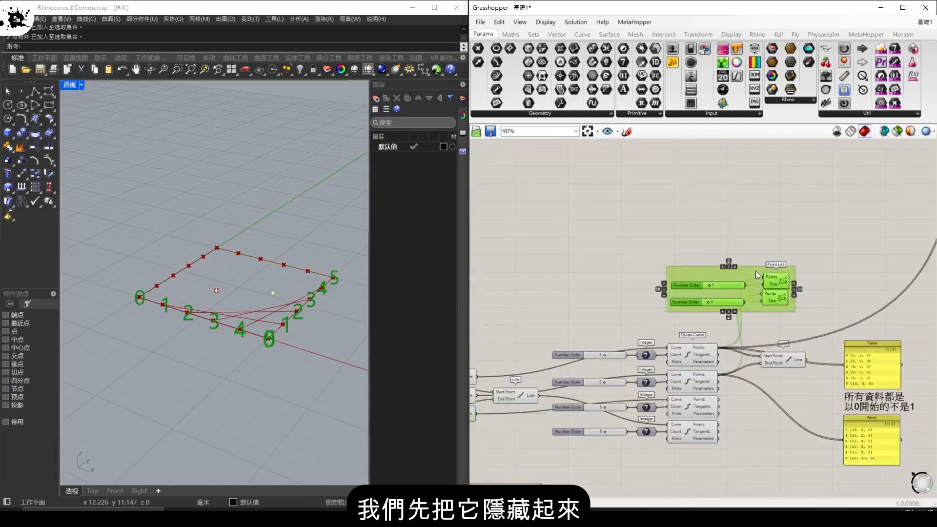
right_click(755, 271)
right_click(807, 236)
click(833, 253)
- Select the fourth Line component, beside the three stacked ones, to identify its edge in the viewport
right_drag(540, 342, 767, 301)
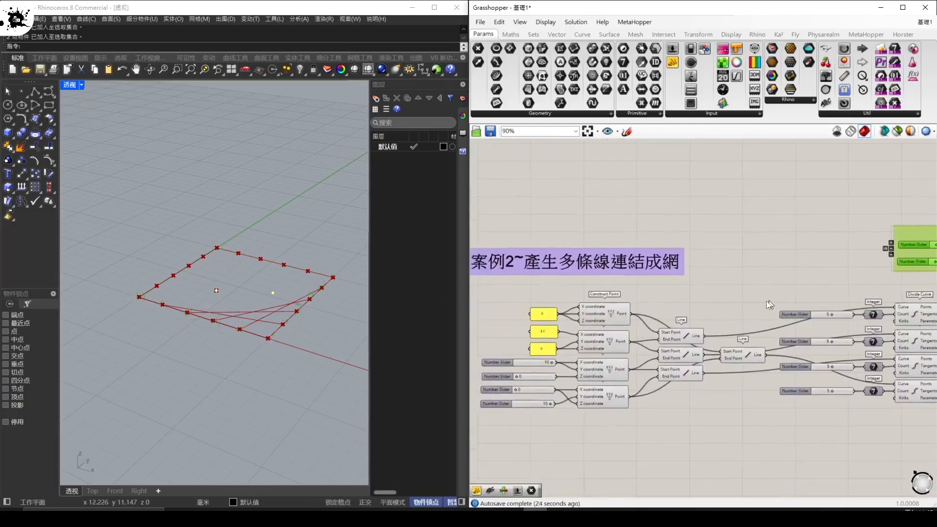
scroll(645, 378, up, 5)
click(669, 350)
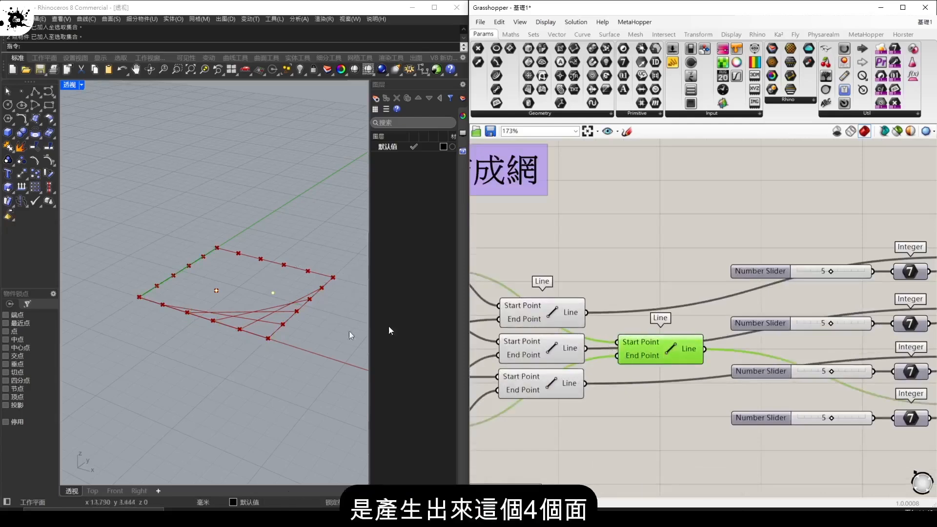
- Select the four Divide Curve components and turn off their preview
scroll(592, 330, down, 4)
right_drag(649, 342, 555, 344)
drag(786, 422, 753, 296)
right_click(754, 297)
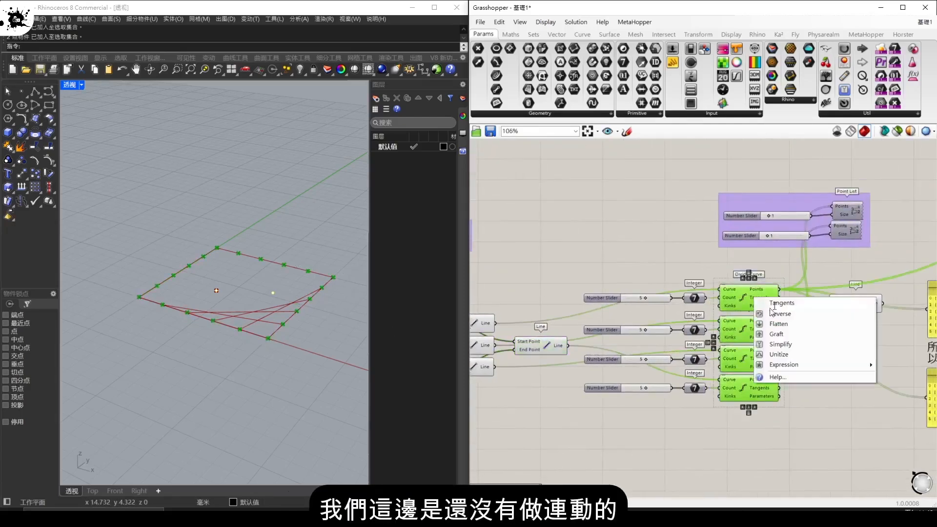
right_click(781, 269)
click(793, 280)
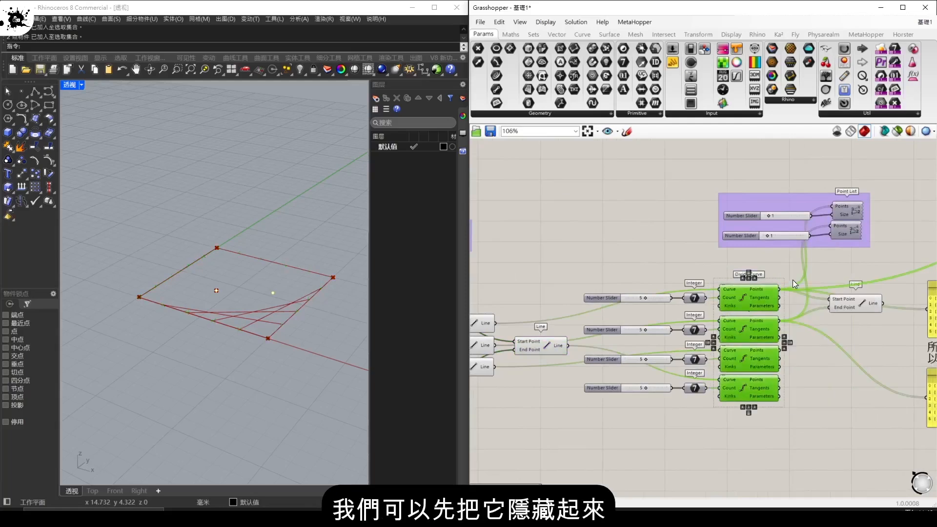
- Turn off the preview of the Line component that joins the Divide Curve points
right_drag(816, 360, 693, 357)
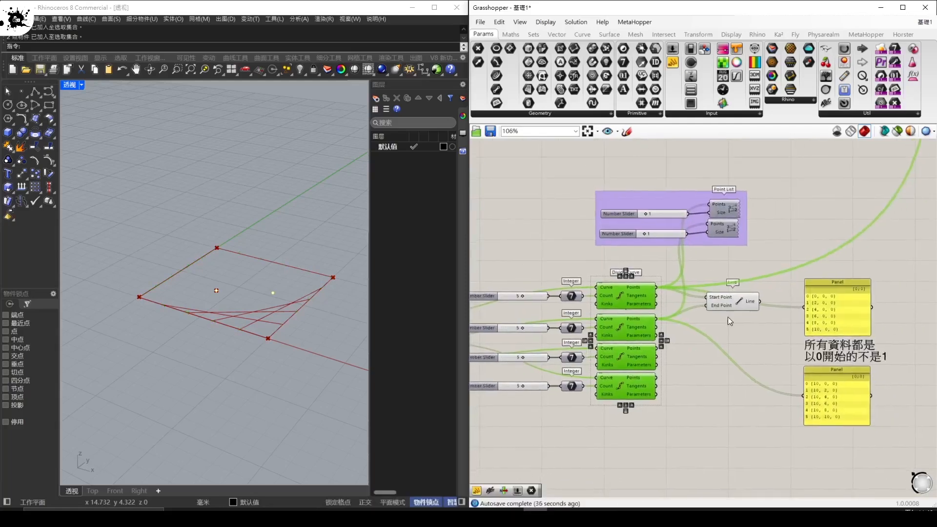
click(732, 303)
right_click(731, 303)
right_click(772, 277)
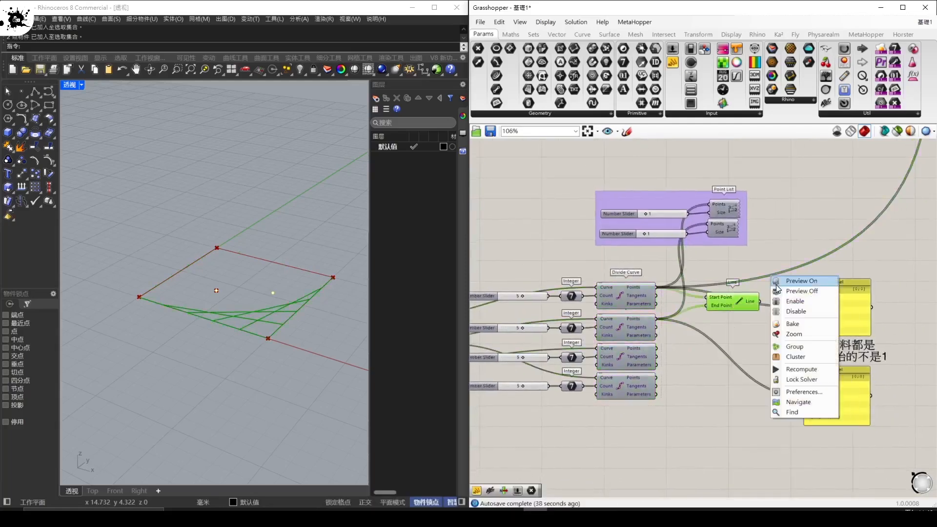
click(793, 290)
- Trace the definition from the fourth edge Line to the first Divide Curve component by selecting them
right_drag(554, 275, 671, 279)
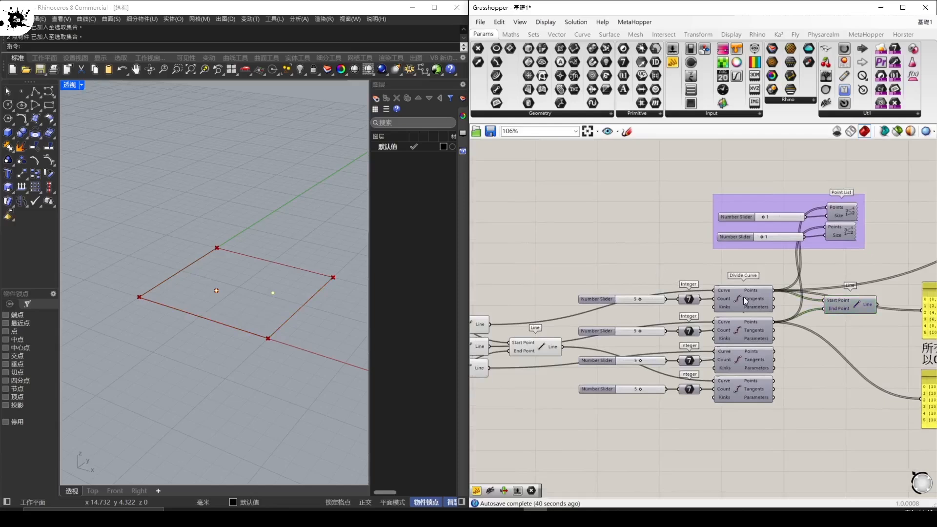
click(540, 341)
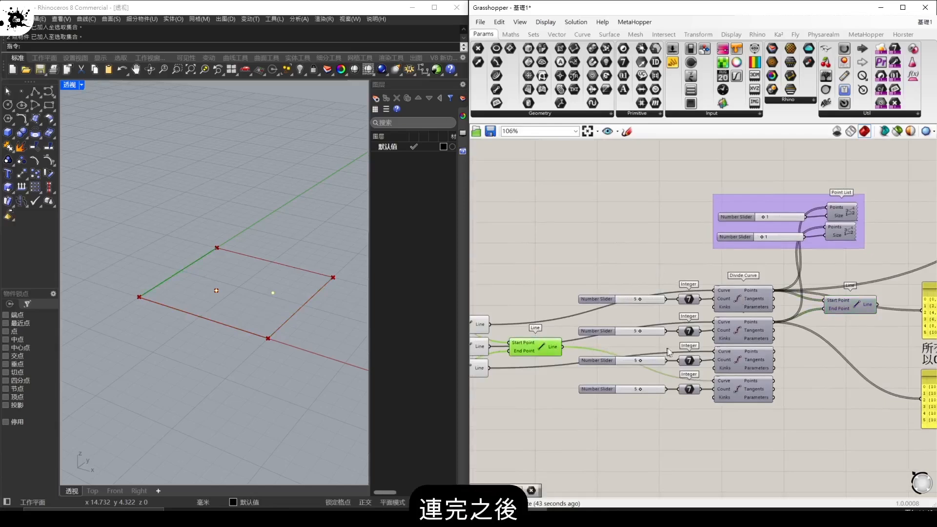
click(745, 304)
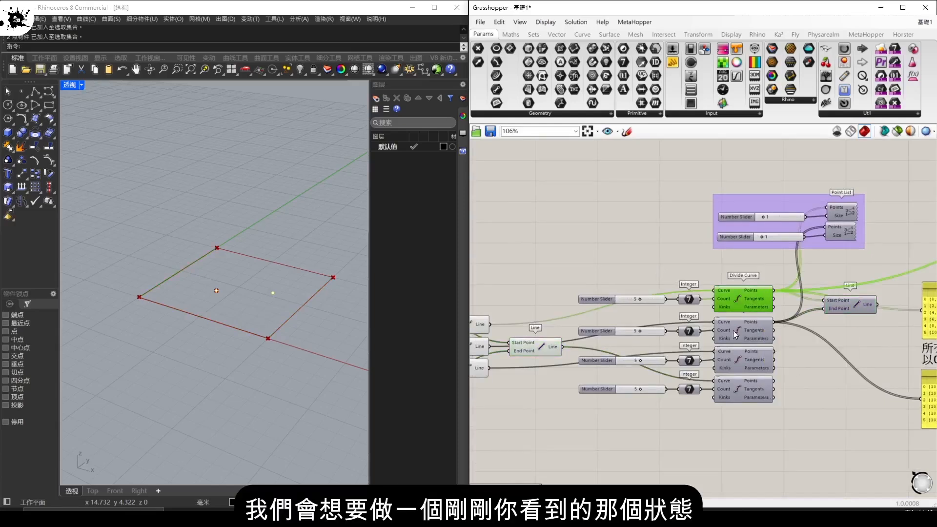
- Locate the Divide Curve component in the component palette and place a spare one above the existing four
scroll(733, 330, up, 3)
ctrl+alt+click(744, 277)
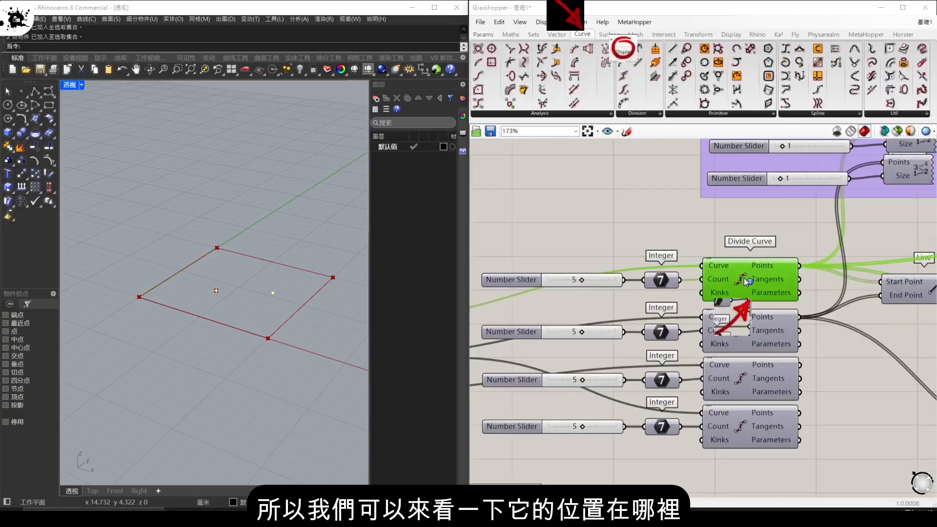
drag(625, 54, 644, 223)
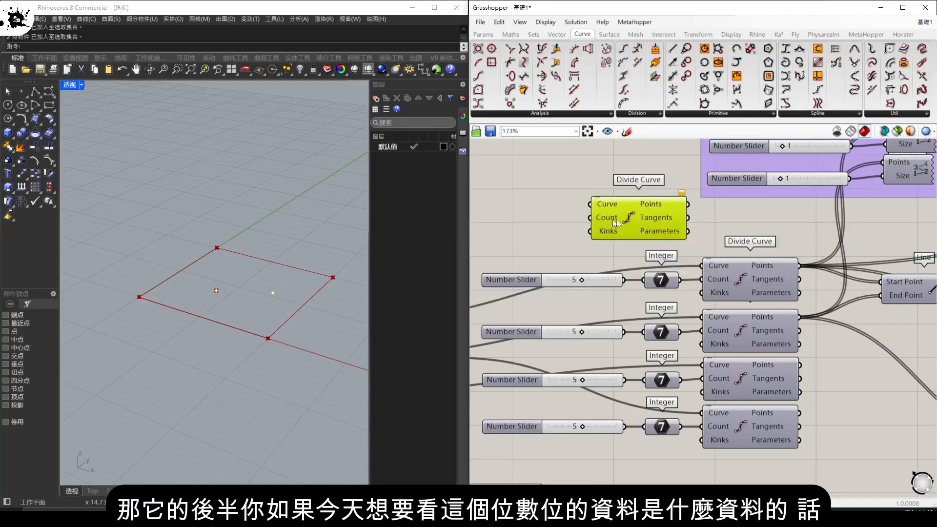
- Examine the Count and Kinks input descriptions of the spare Divide Curve, and delete the component
drag(596, 203, 614, 198)
mouse_move(623, 198)
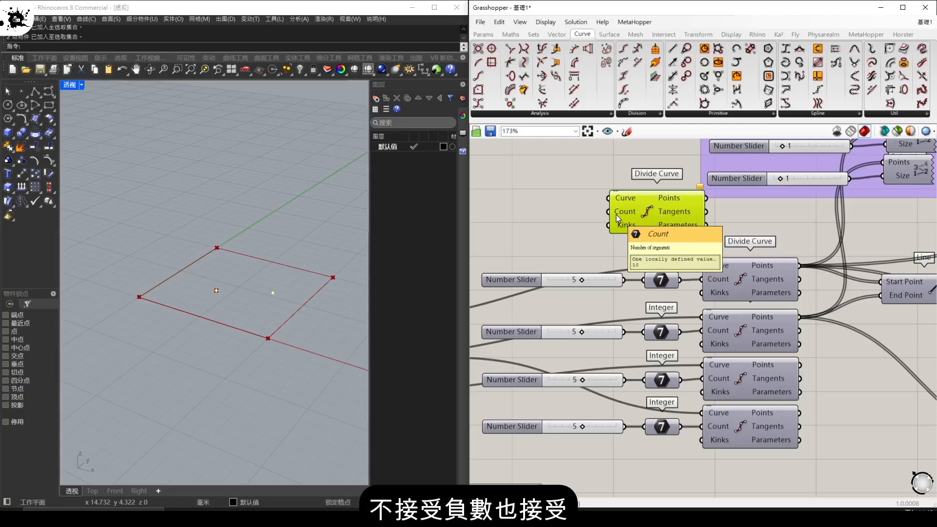
click(572, 224)
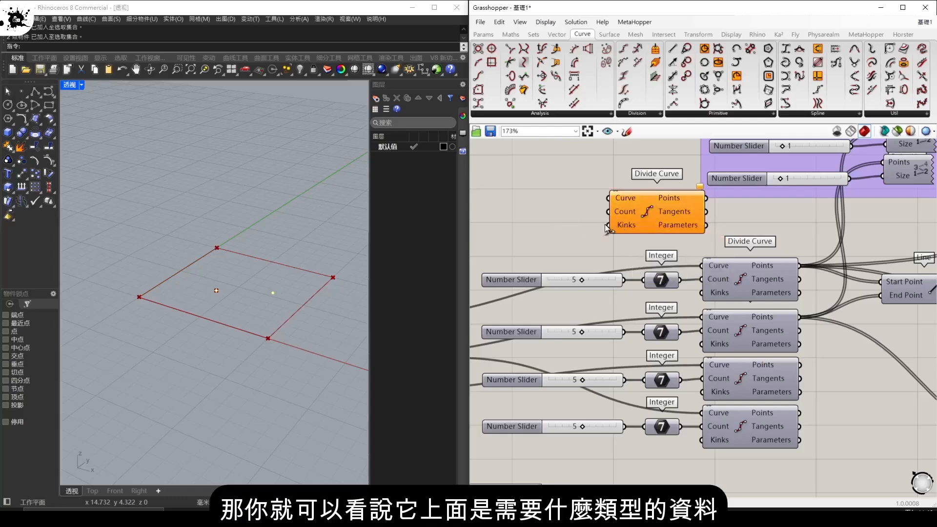
click(667, 223)
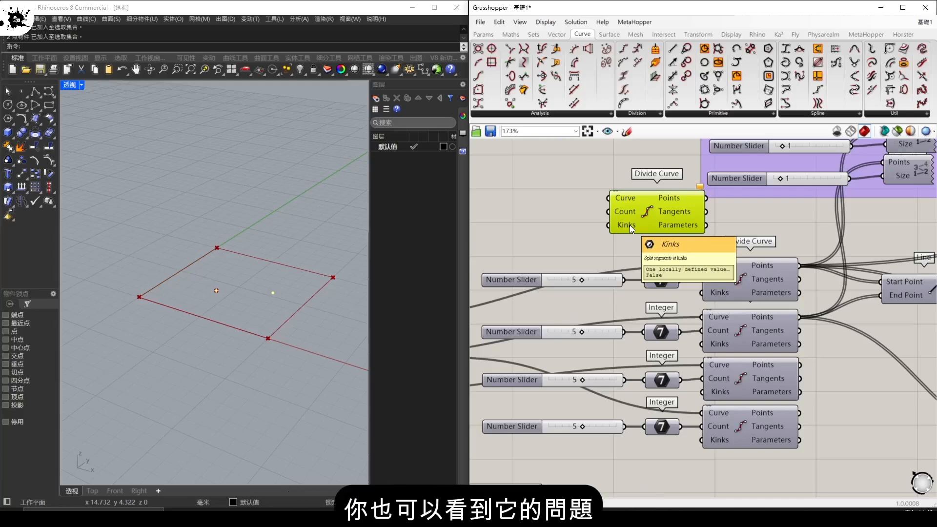
click(576, 221)
click(637, 215)
key(Delete)
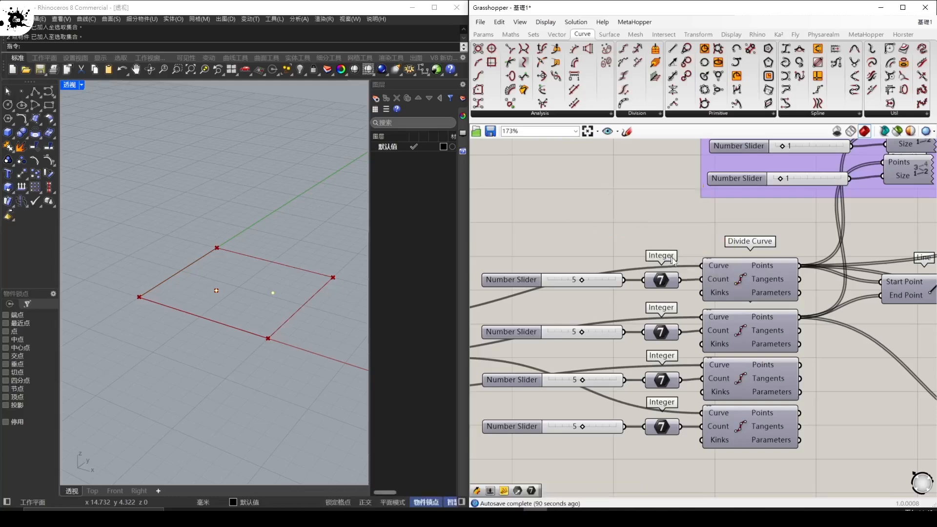
- Turn on the preview of the first Divide Curve component and set its segment count slider to 5
click(740, 281)
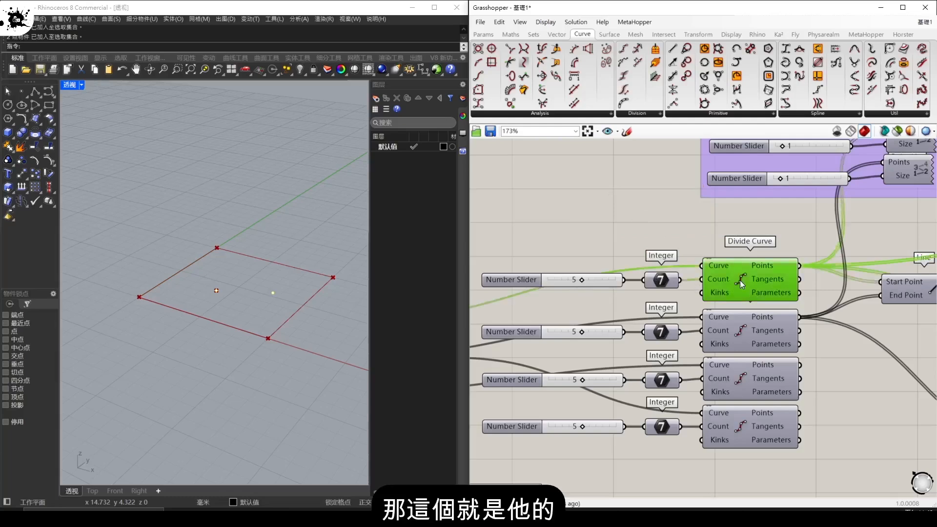
right_click(740, 279)
click(764, 294)
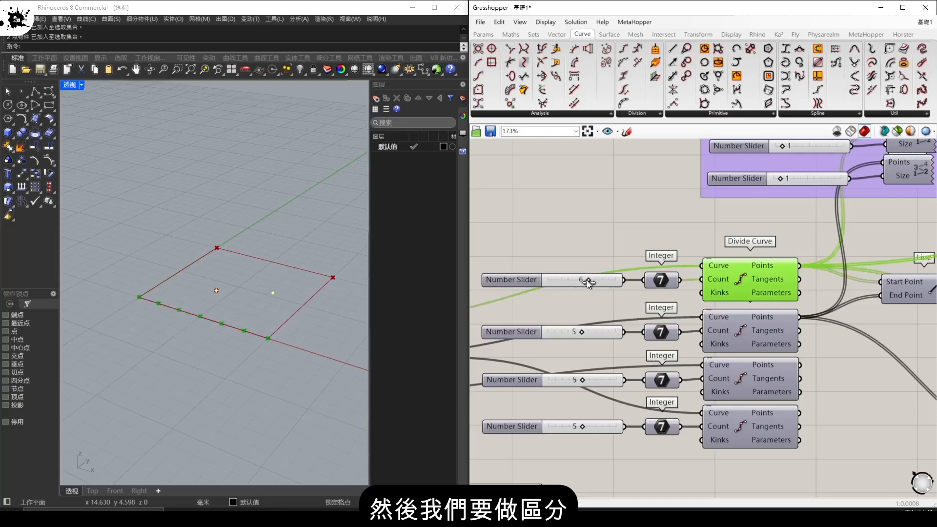
drag(588, 282, 584, 281)
- Turn on the preview of the other three Divide Curve components to show the division points on all edges
scroll(725, 390, down, 3)
drag(769, 446, 729, 353)
right_click(736, 359)
click(738, 383)
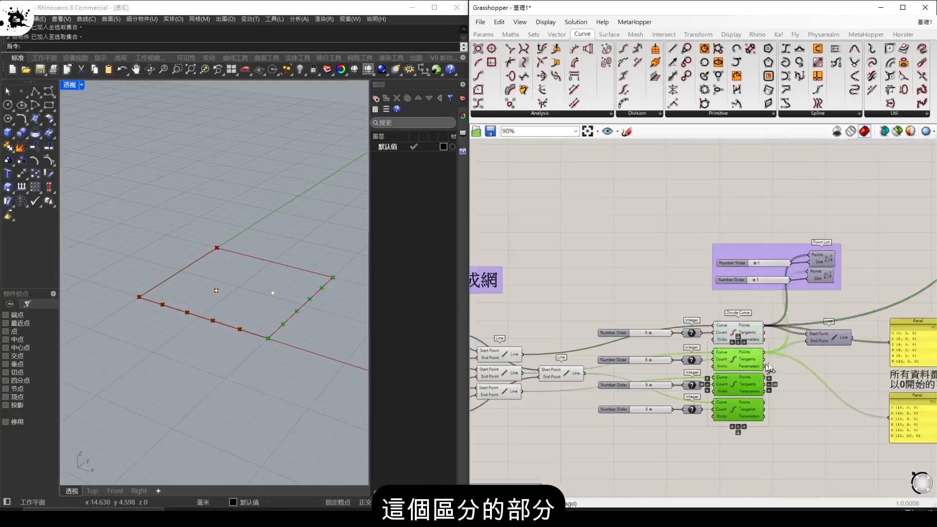
right_click(738, 384)
click(744, 402)
right_click(735, 413)
click(740, 432)
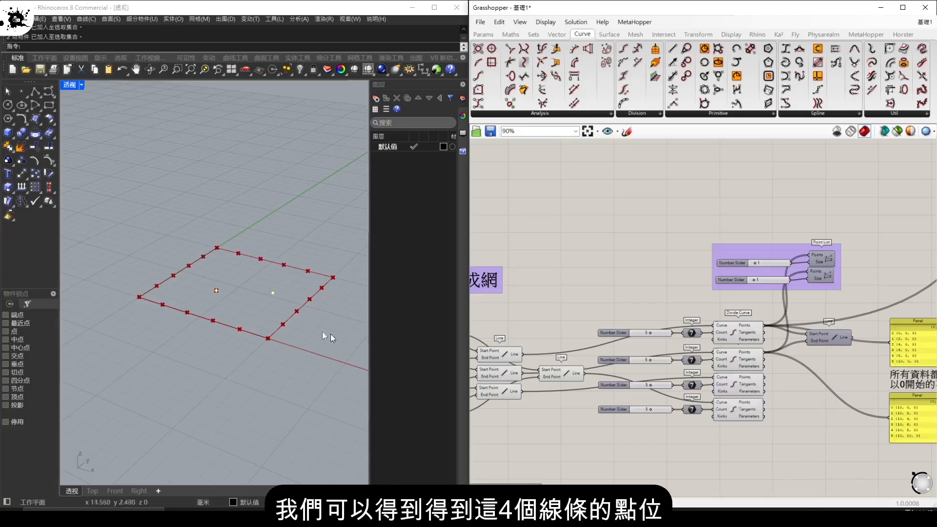
scroll(687, 423, up, 3)
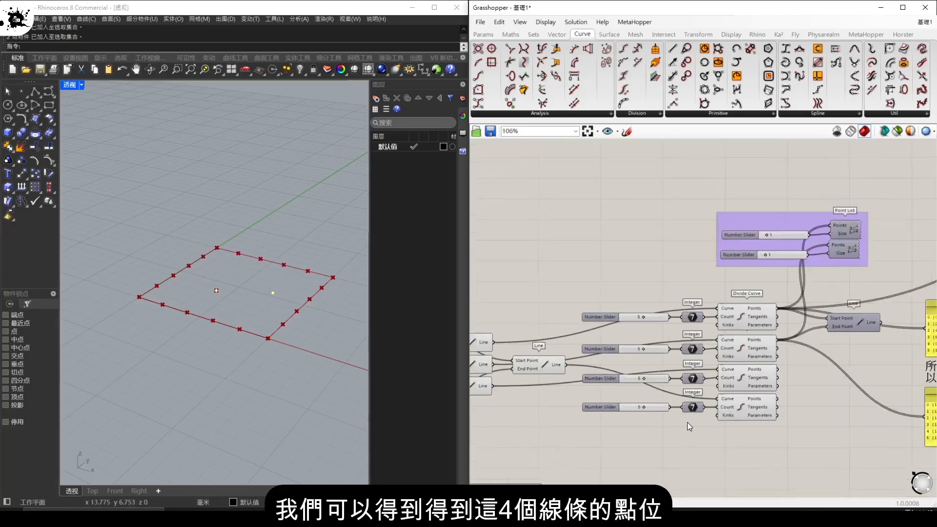
mouse_move(635, 370)
mouse_down()
mouse_move(643, 370)
mouse_move(634, 376)
mouse_up()
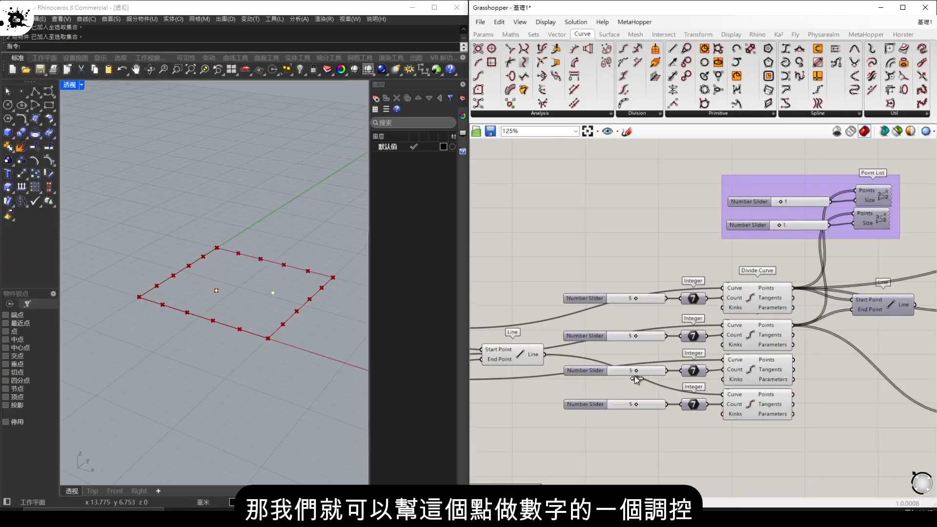
- Turn on the preview of the grouped Point List components to number the division points
right_drag(819, 383, 701, 402)
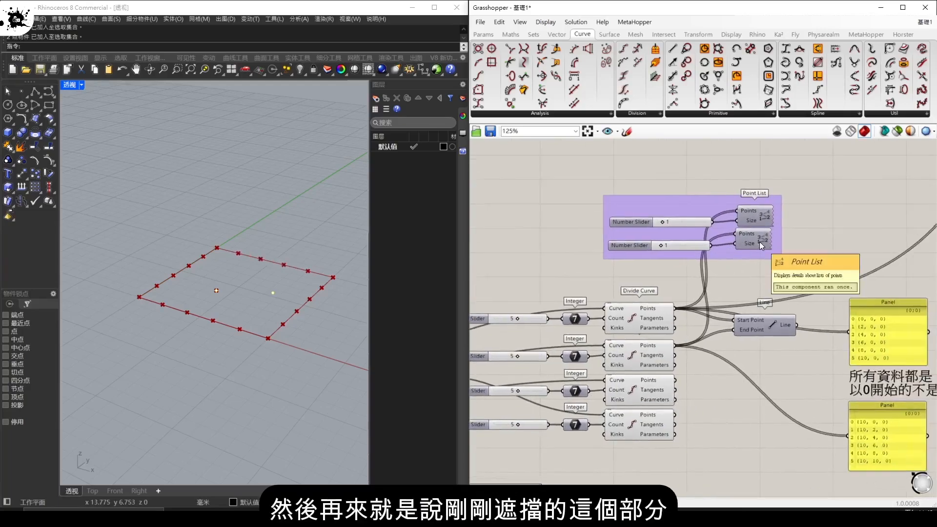
click(651, 202)
right_click(783, 189)
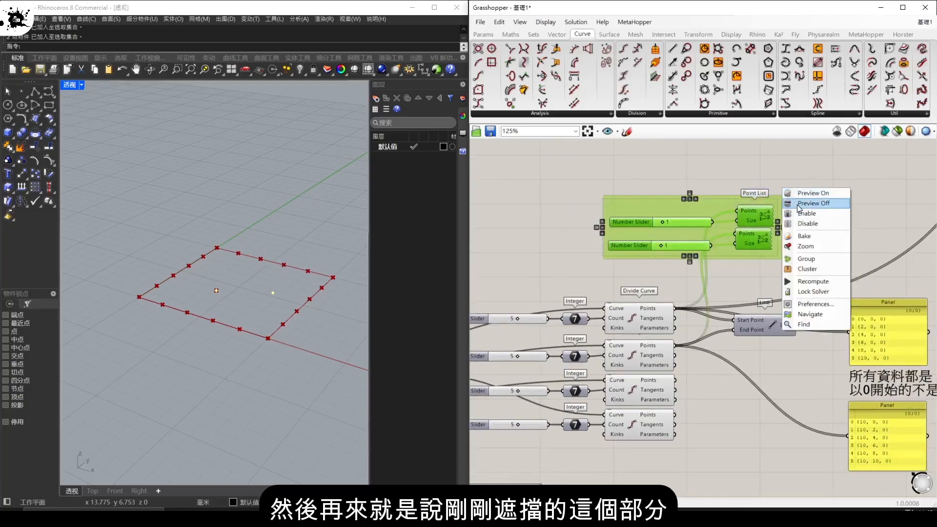
click(809, 195)
click(808, 195)
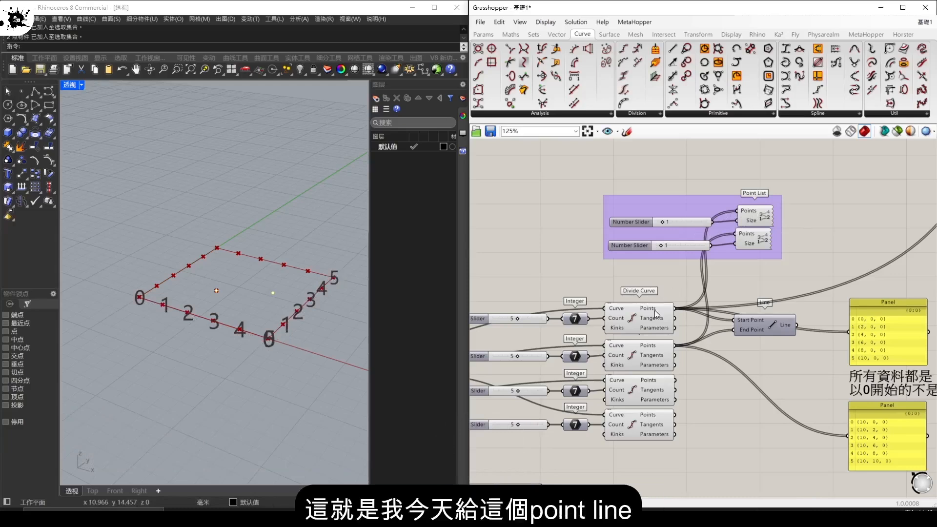
- Identify the first Point List's numbering in the viewport, locate its component in the palette and check its Size slider
click(756, 219)
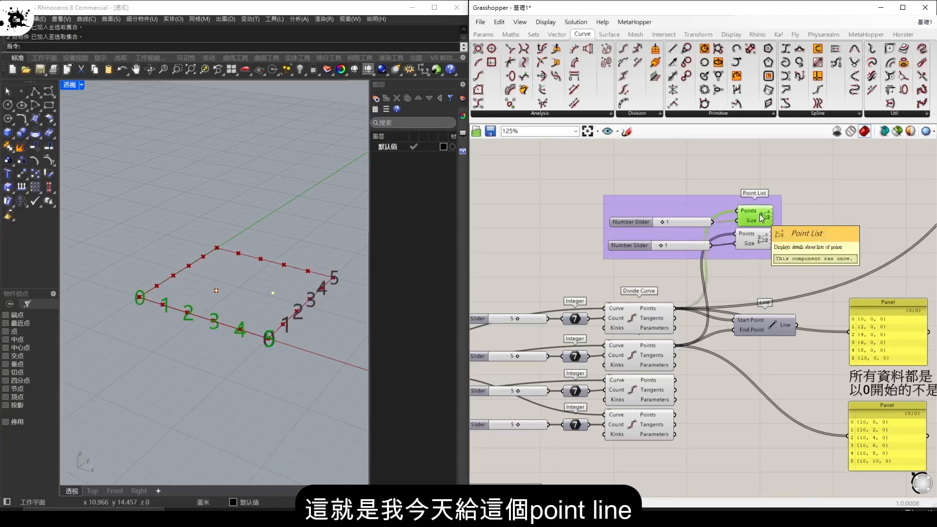
ctrl+alt+click(759, 214)
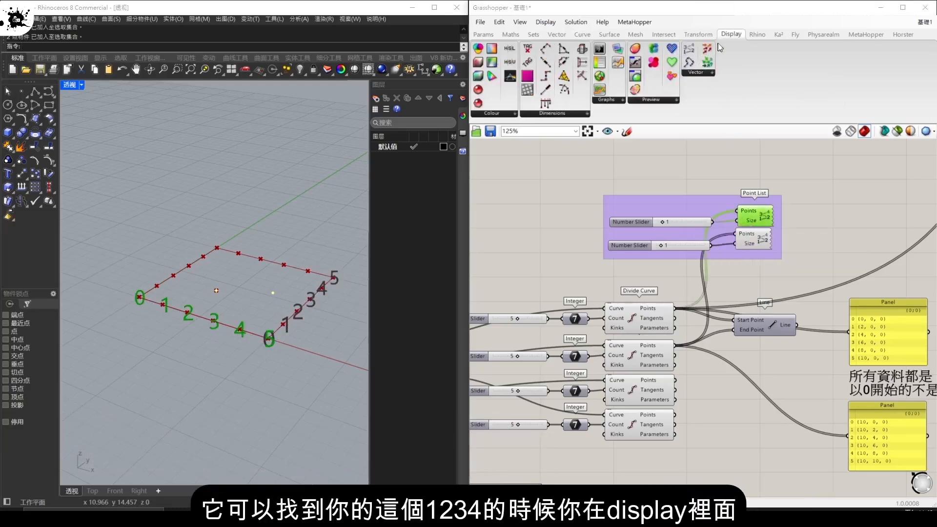
click(786, 191)
scroll(698, 223, up, 3)
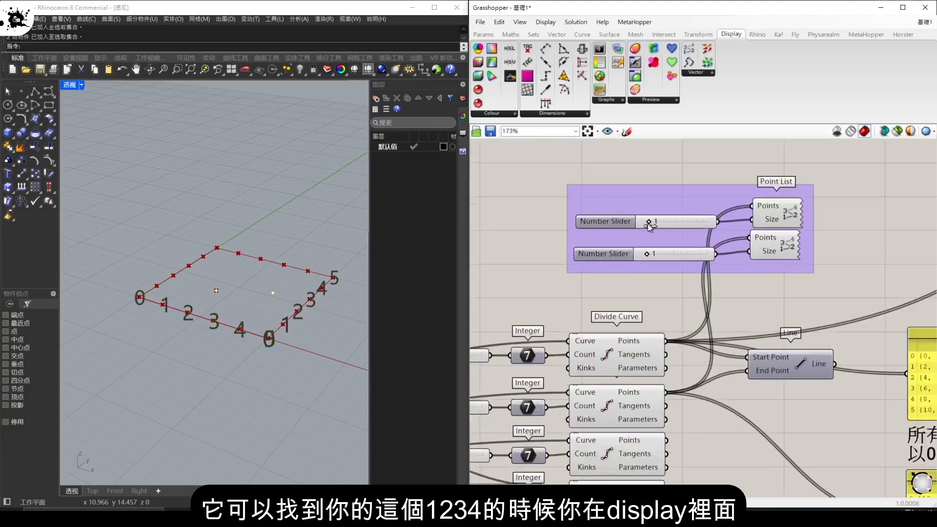
mouse_move(651, 220)
mouse_down()
mouse_move(666, 221)
mouse_move(647, 220)
mouse_up()
click(706, 153)
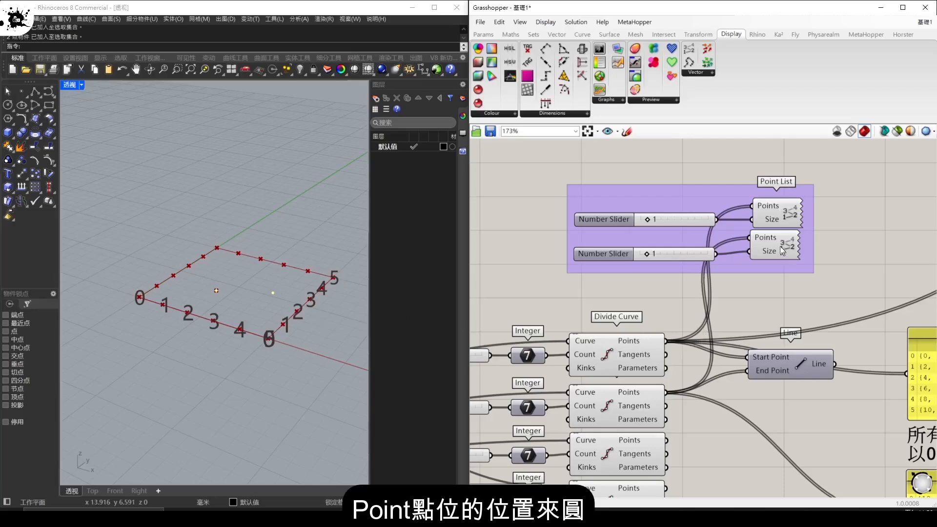
- Turn on the preview of the Line component that joins the points of the first two Divide Curves
scroll(782, 250, down, 2)
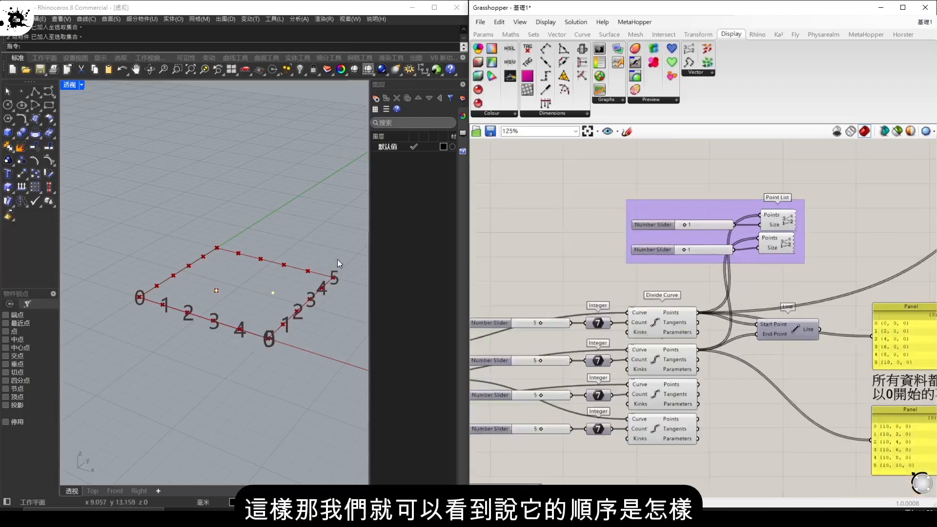
right_click(791, 331)
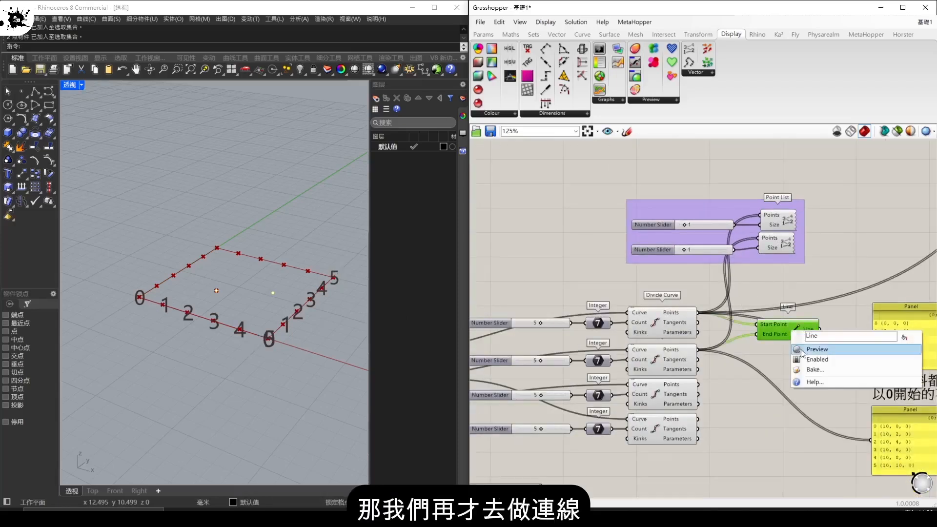
click(801, 351)
click(792, 362)
scroll(781, 345, up, 2)
click(799, 329)
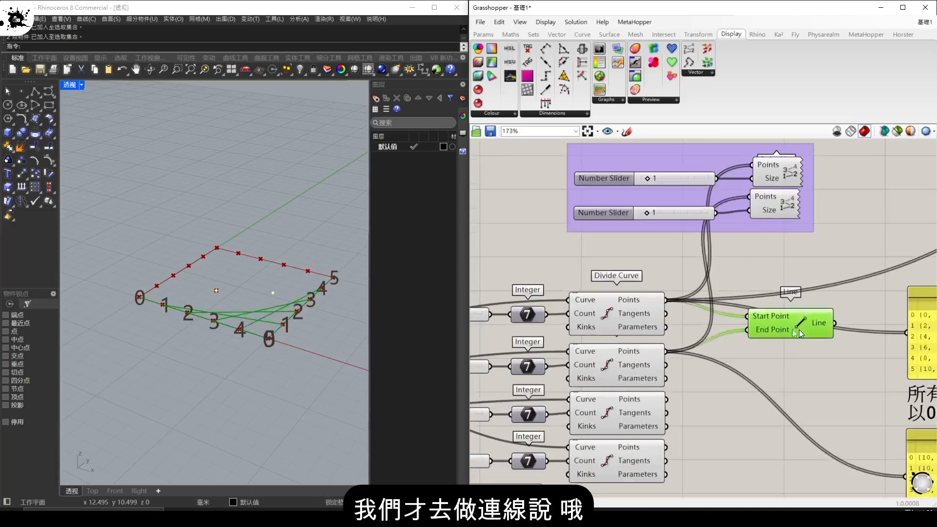
- Inspect the two panels listing the Divide Curve point coordinates and move the Line component clear of the panel wires
right_drag(781, 355, 625, 304)
click(766, 298)
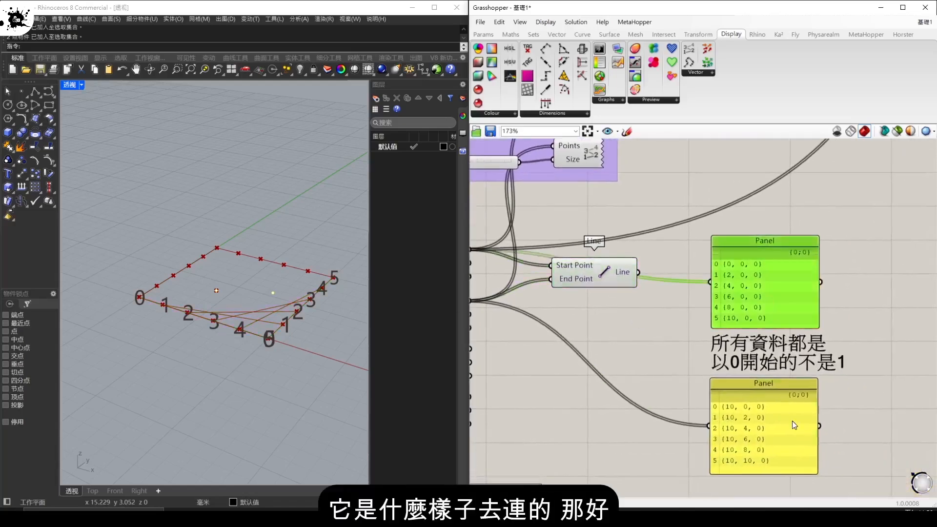
click(792, 422)
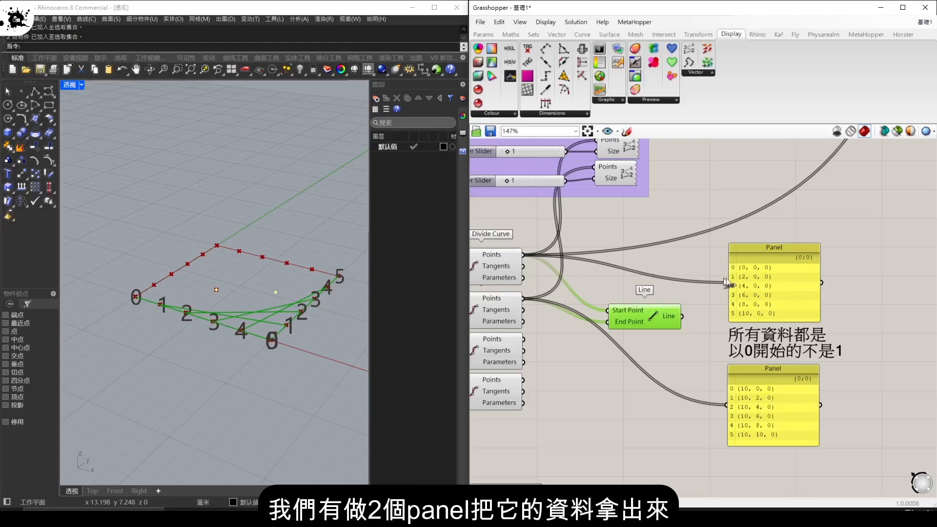
click(762, 287)
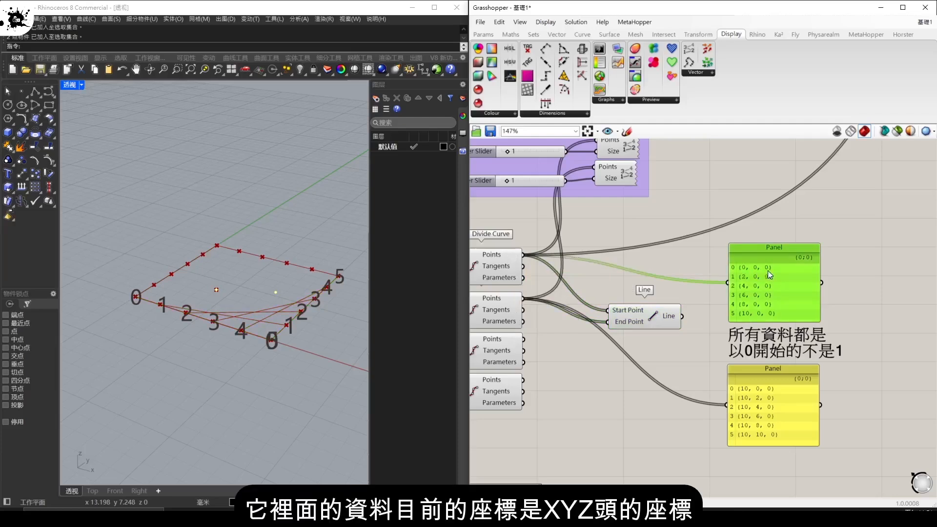
click(767, 373)
click(753, 313)
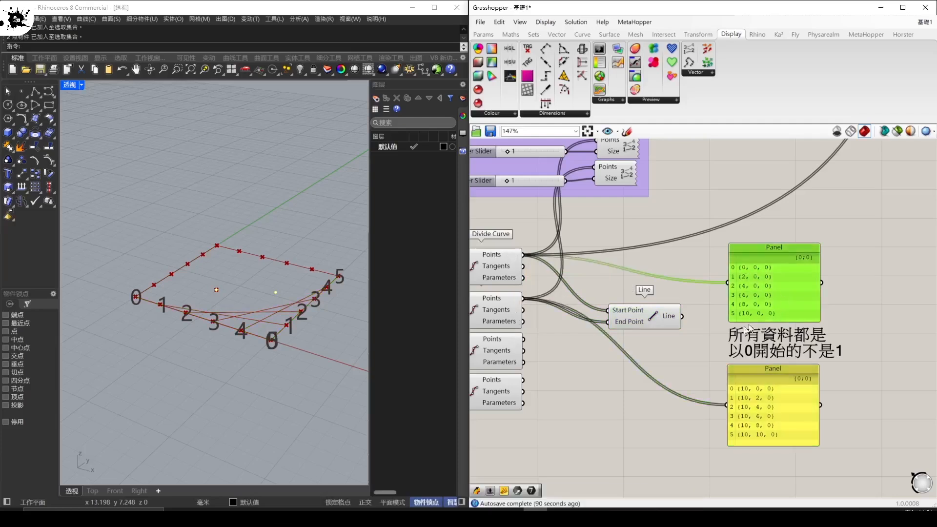
drag(647, 317, 671, 321)
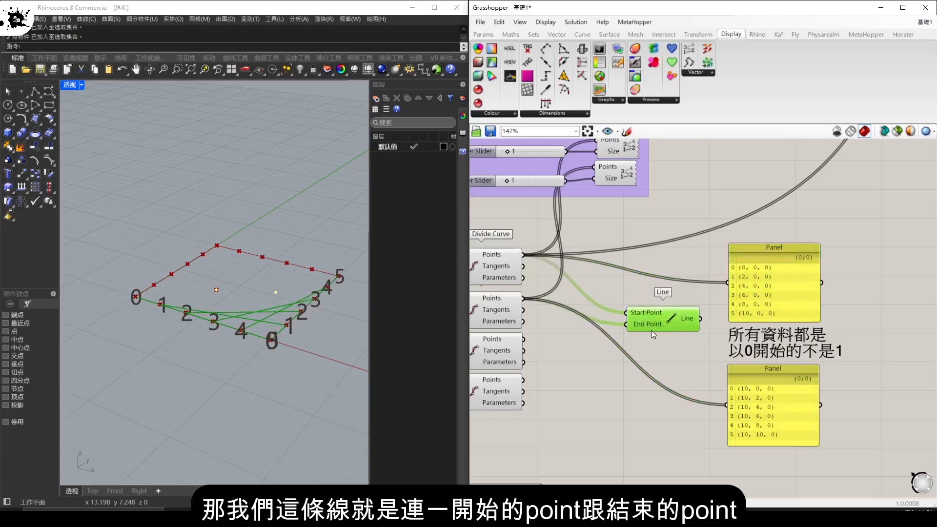
- Sketch freehand connectors between the two panels, linking row 0 to row 0 and row 1 to row 1
click(626, 133)
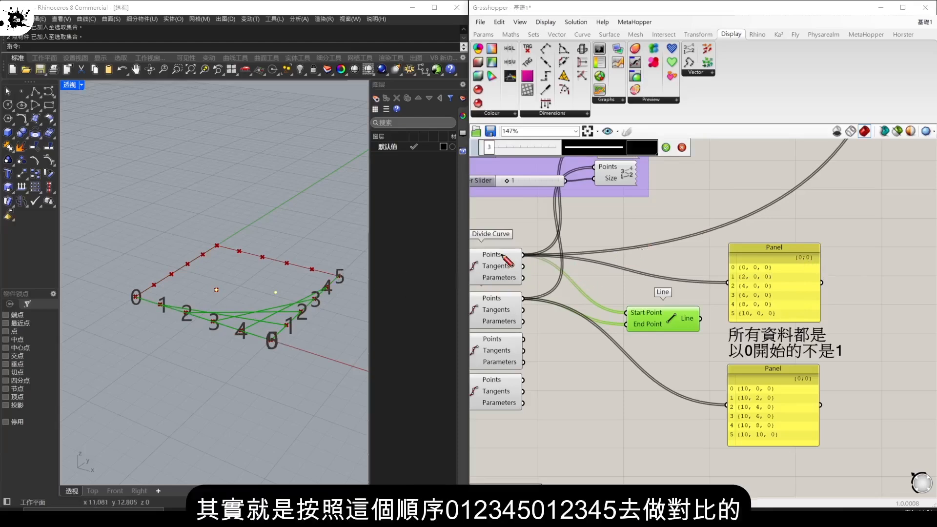
mouse_move(823, 269)
mouse_down()
mouse_move(839, 287)
mouse_move(840, 380)
mouse_move(821, 389)
mouse_up()
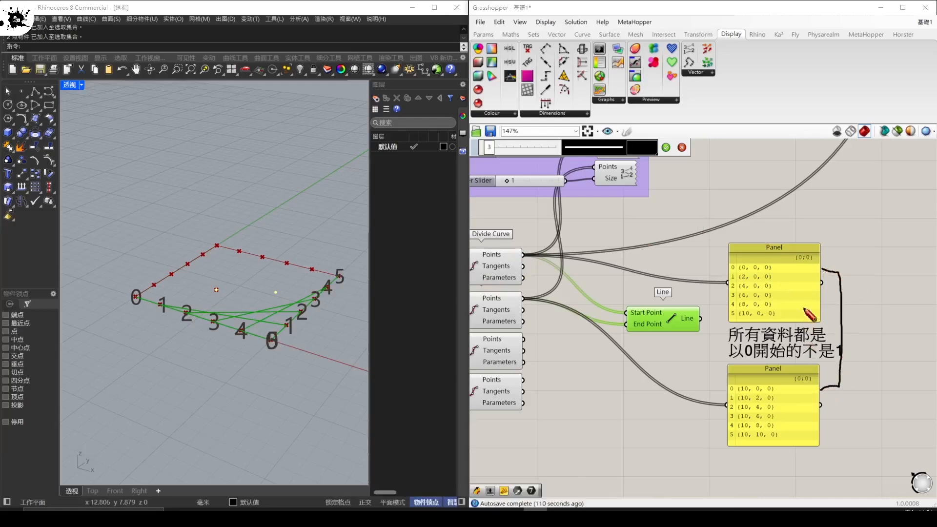
mouse_move(823, 270)
mouse_down()
mouse_move(835, 276)
mouse_move(842, 391)
mouse_up()
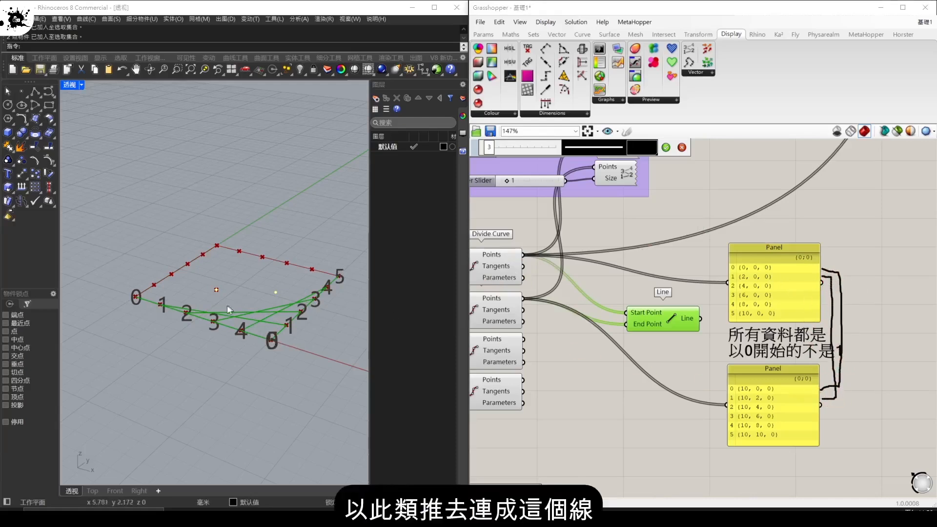
- Mark row 1 of the upper panel with an underline and a handwritten 2, and discard the sketch
scroll(742, 348, down, 2)
scroll(746, 344, up, 4)
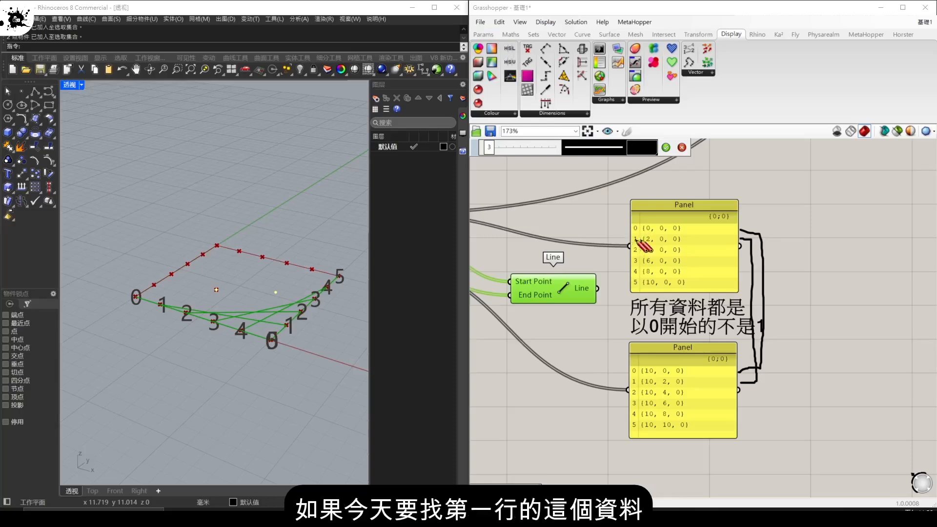
drag(701, 239, 668, 240)
drag(805, 230, 825, 252)
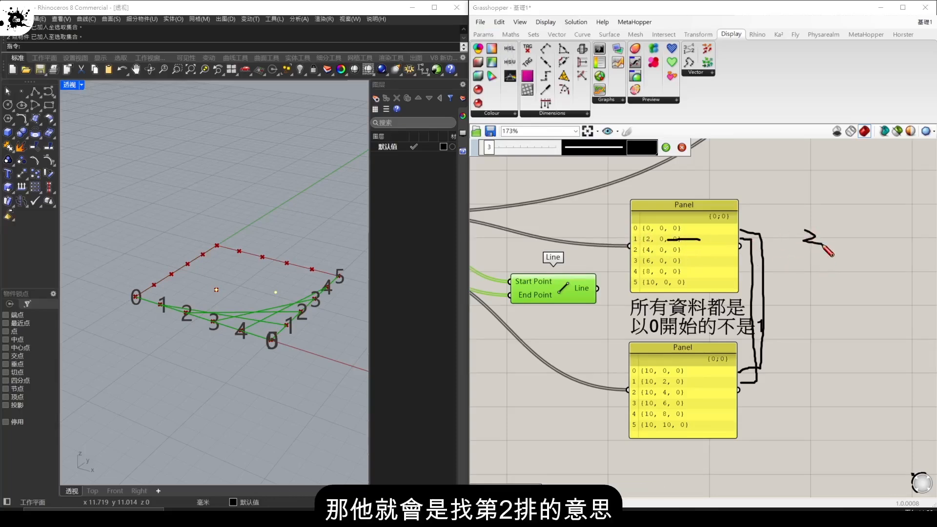
click(682, 146)
- Go to the 基礎案例3~資料的順序 definition on the canvas
scroll(824, 256, down, 8)
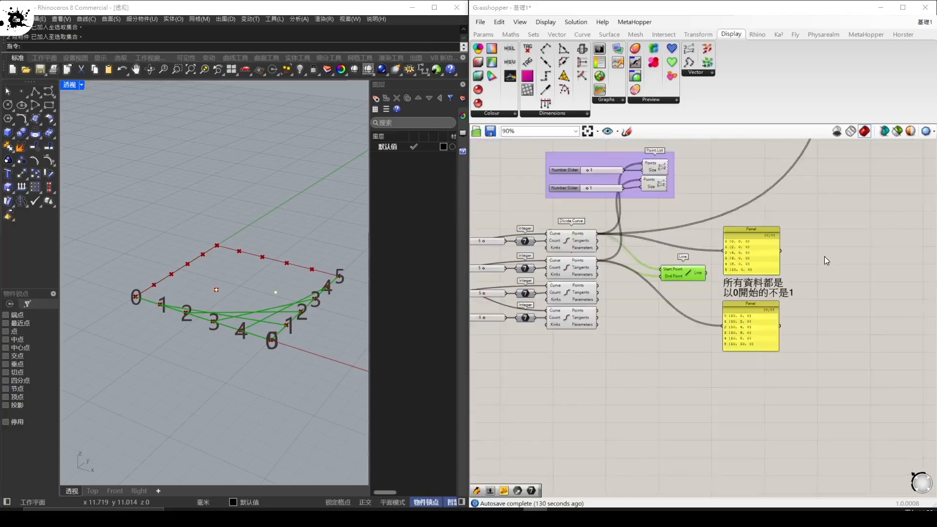
right_drag(739, 382, 745, 317)
scroll(737, 295, up, 5)
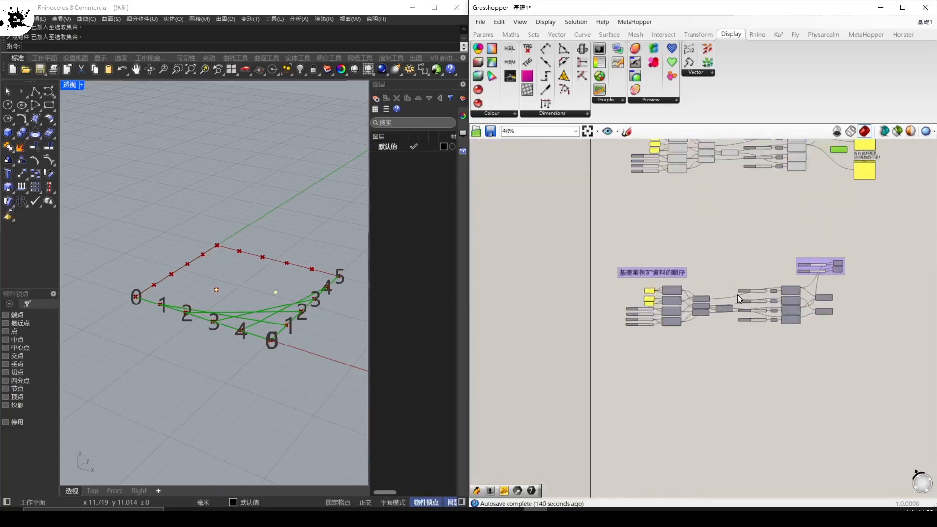
right_drag(740, 275, 733, 254)
scroll(729, 317, down, 4)
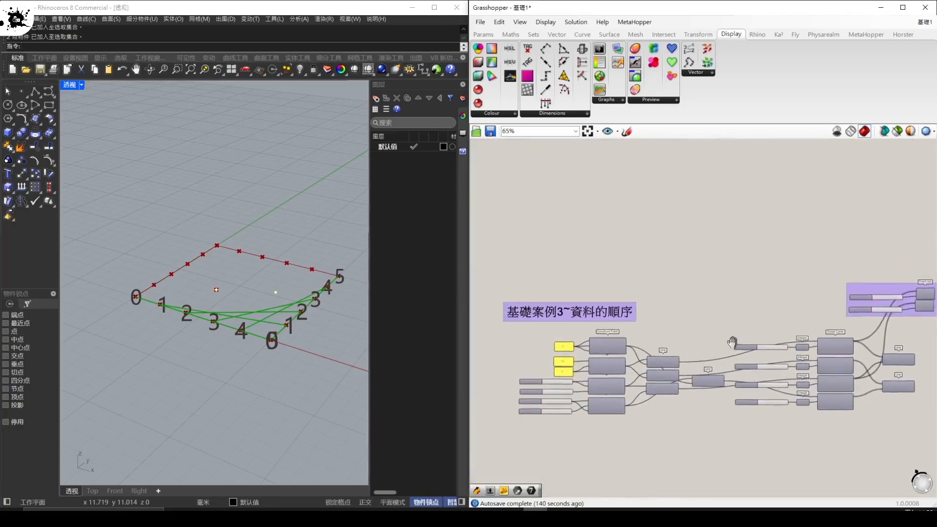
- Turn off the preview of the 基礎案例2 definition and turn on the preview of the 基礎案例3~資料的順序 definition
drag(876, 323, 620, 223)
right_click(735, 238)
click(771, 251)
right_drag(835, 401, 830, 344)
drag(855, 424, 550, 300)
right_click(699, 337)
click(722, 344)
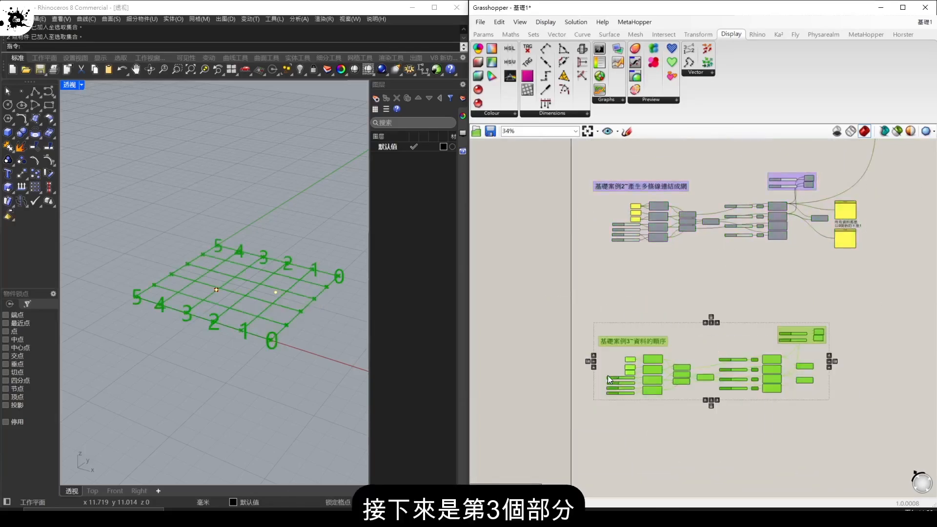
- Examine the 基礎案例3~資料的順序 definition, from the Construct Point and Line components to the Divide Curve and final Line components
scroll(607, 376, up, 5)
click(635, 318)
right_drag(831, 350, 732, 347)
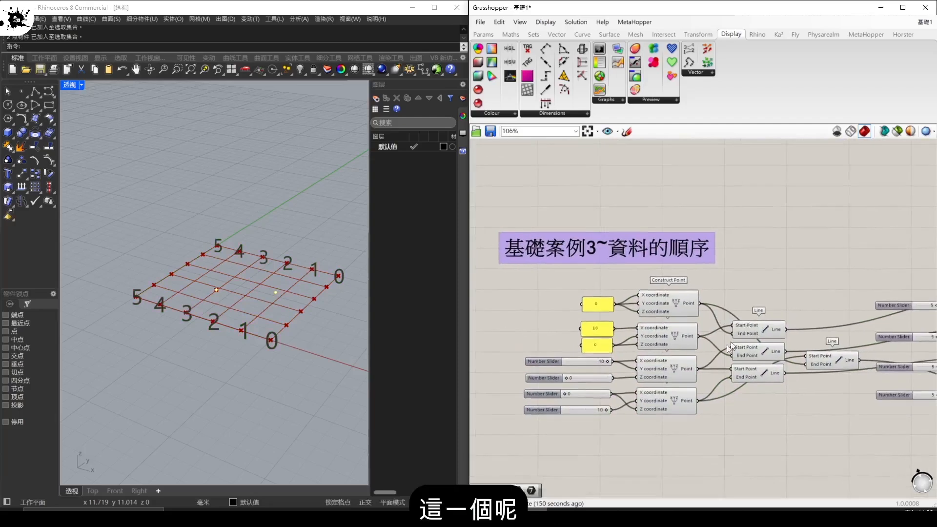
scroll(633, 313, down, 2)
right_drag(889, 387, 795, 391)
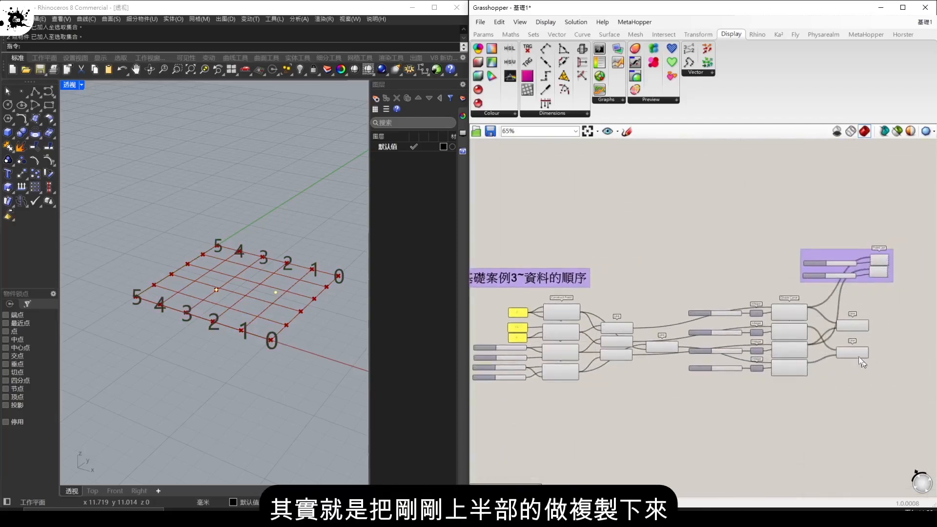
scroll(850, 333, up, 2)
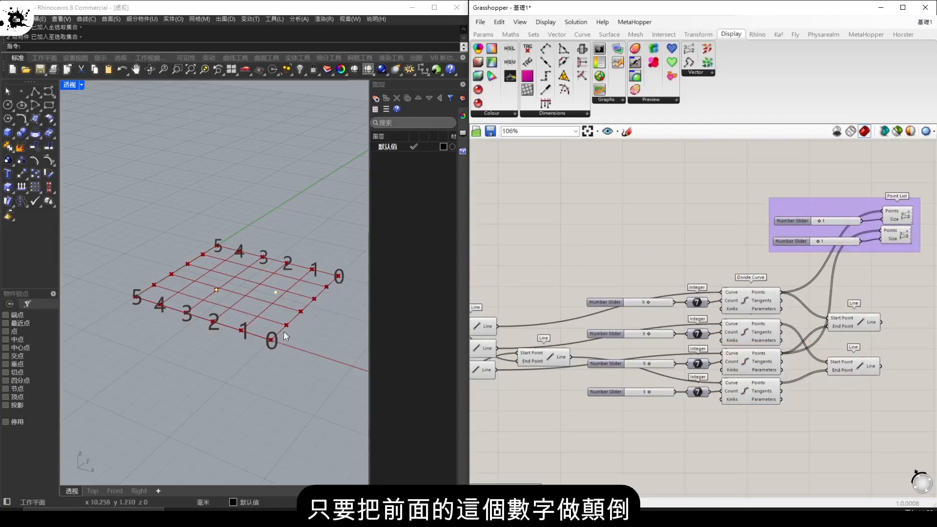
right_drag(541, 279, 744, 270)
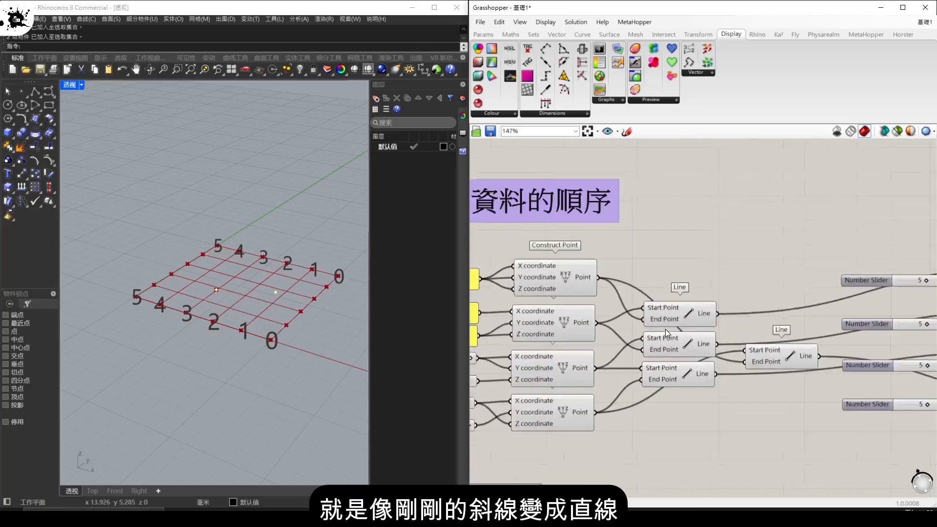
scroll(667, 336, up, 2)
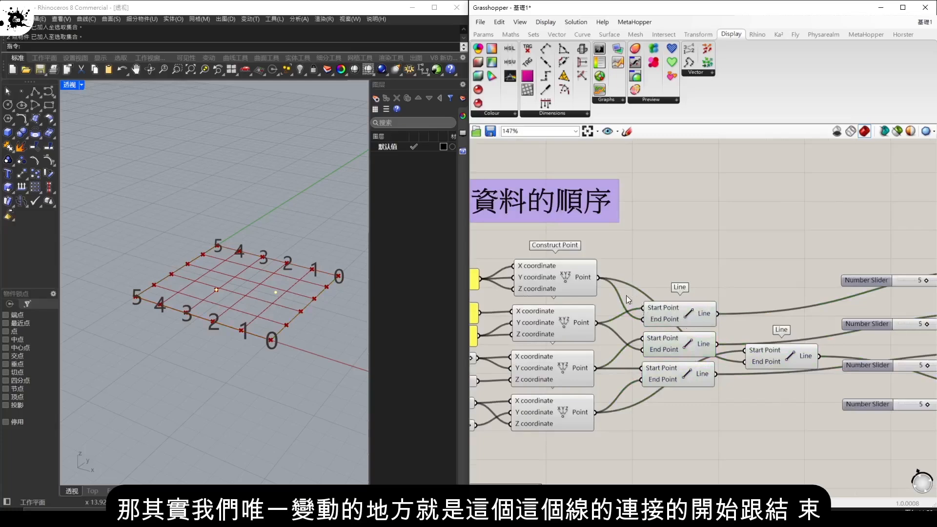
- Try wiring the first Construct Point to the uppermost Line's Start Point and the second to its End Point, and undo both rewirings
scroll(628, 299, up, 1)
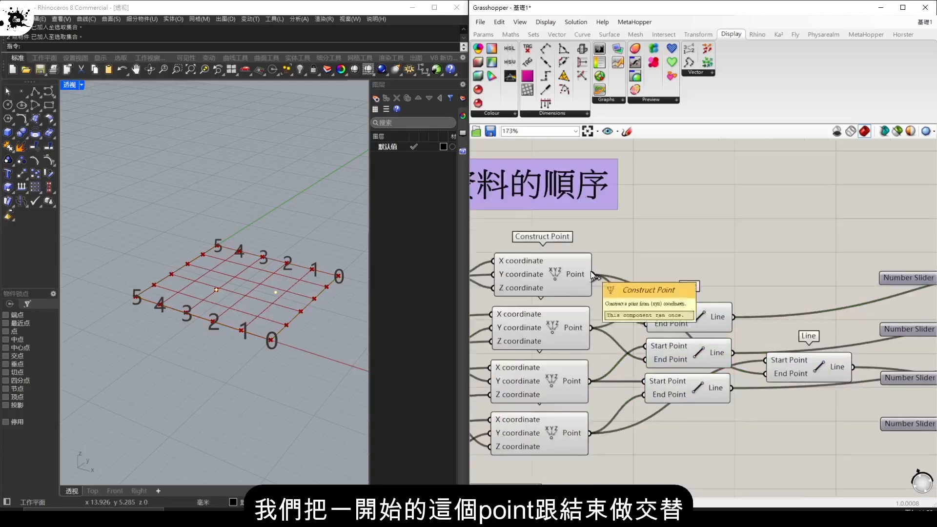
drag(595, 278, 645, 310)
drag(594, 330, 645, 324)
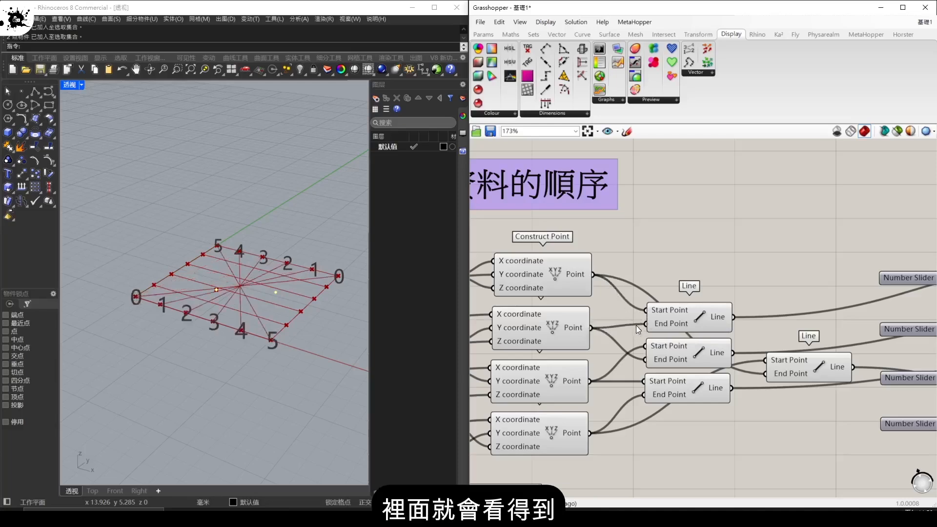
key(ctrl+z)
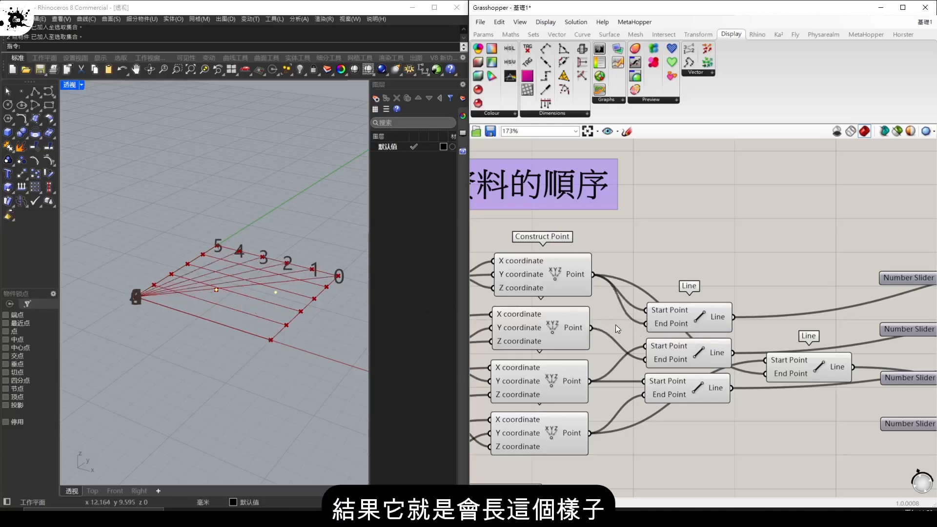
key(ctrl+z)
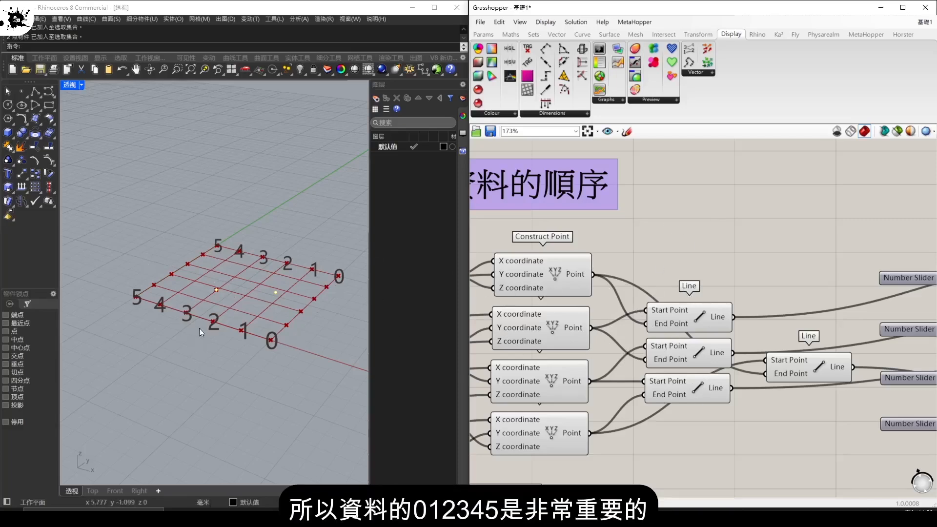
- Review the Divide Curve part of 基礎案例3 and look over the whole canvas back to the 基本動作 notes
scroll(636, 319, down, 3)
scroll(637, 322, down, 1)
right_drag(895, 341, 753, 339)
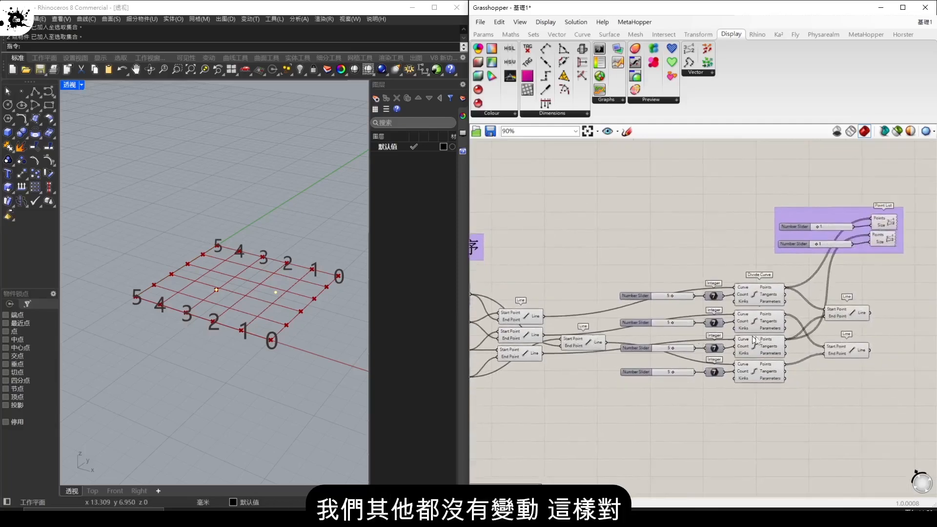
scroll(868, 274, down, 6)
right_drag(872, 292, 763, 405)
right_drag(775, 284, 631, 419)
right_drag(684, 282, 831, 309)
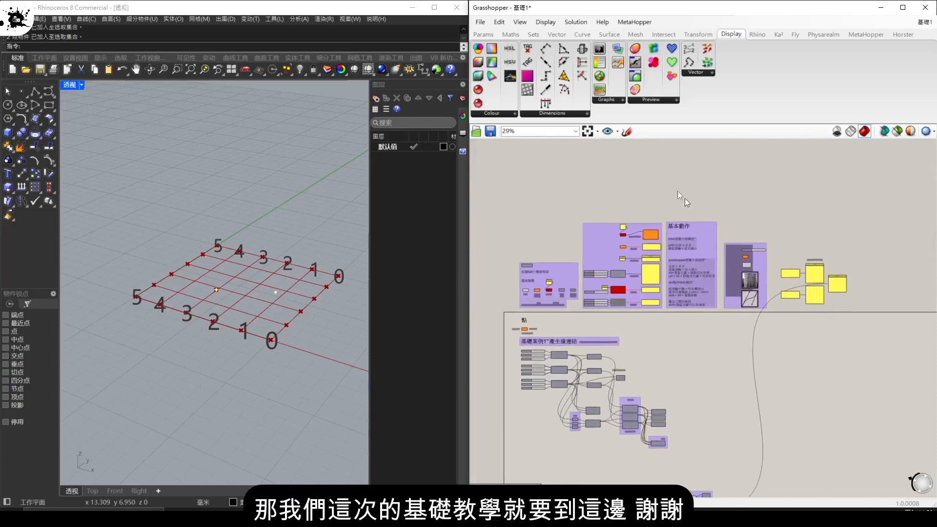